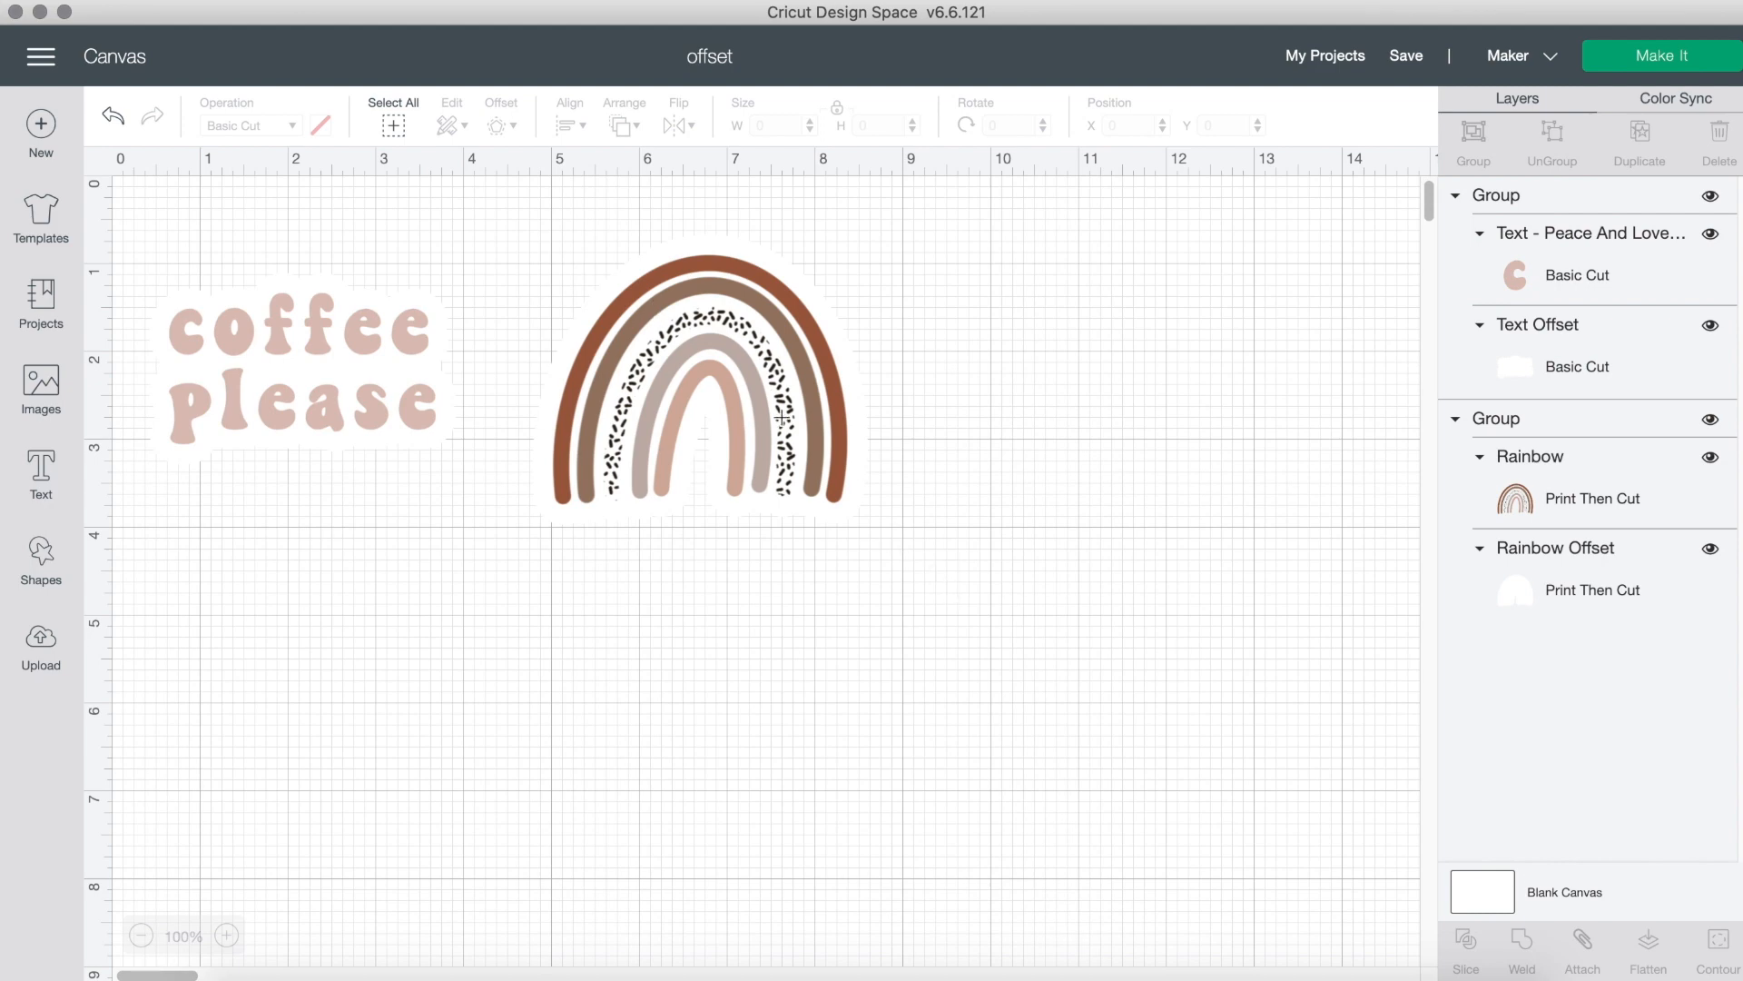
Delete the rainbow group and the existing "coffee please" group from the canvas.
click(738, 379)
click(514, 217)
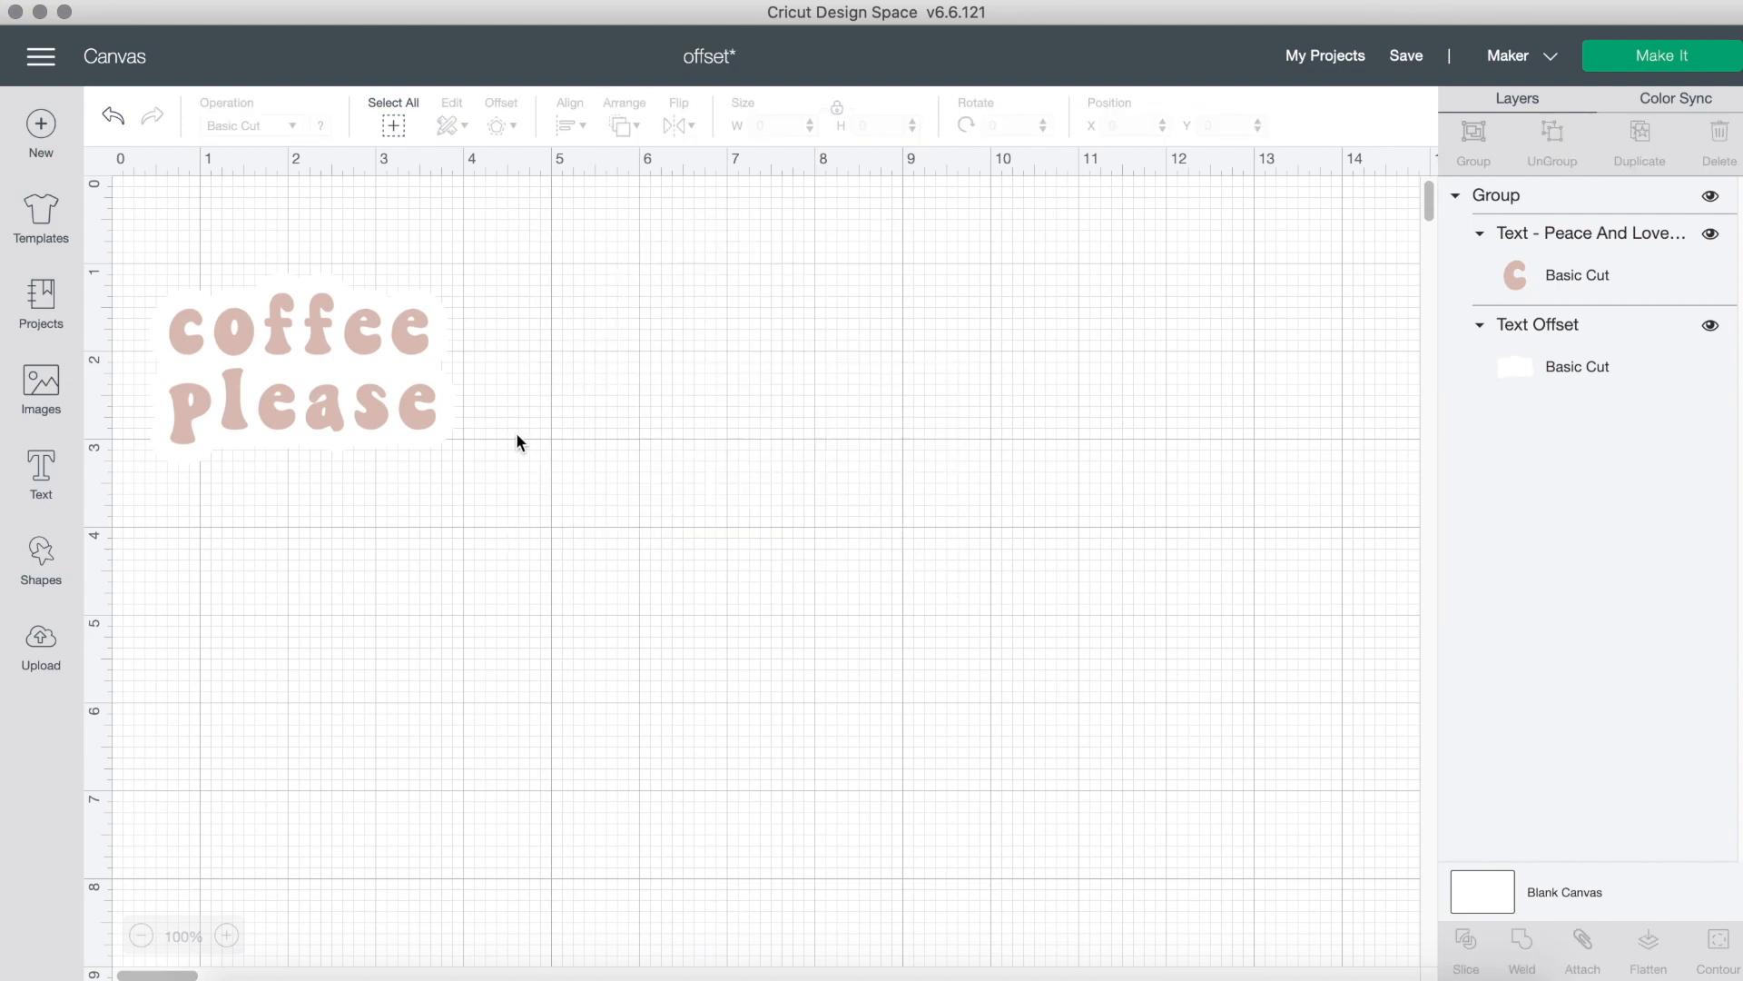
drag(506, 464, 284, 263)
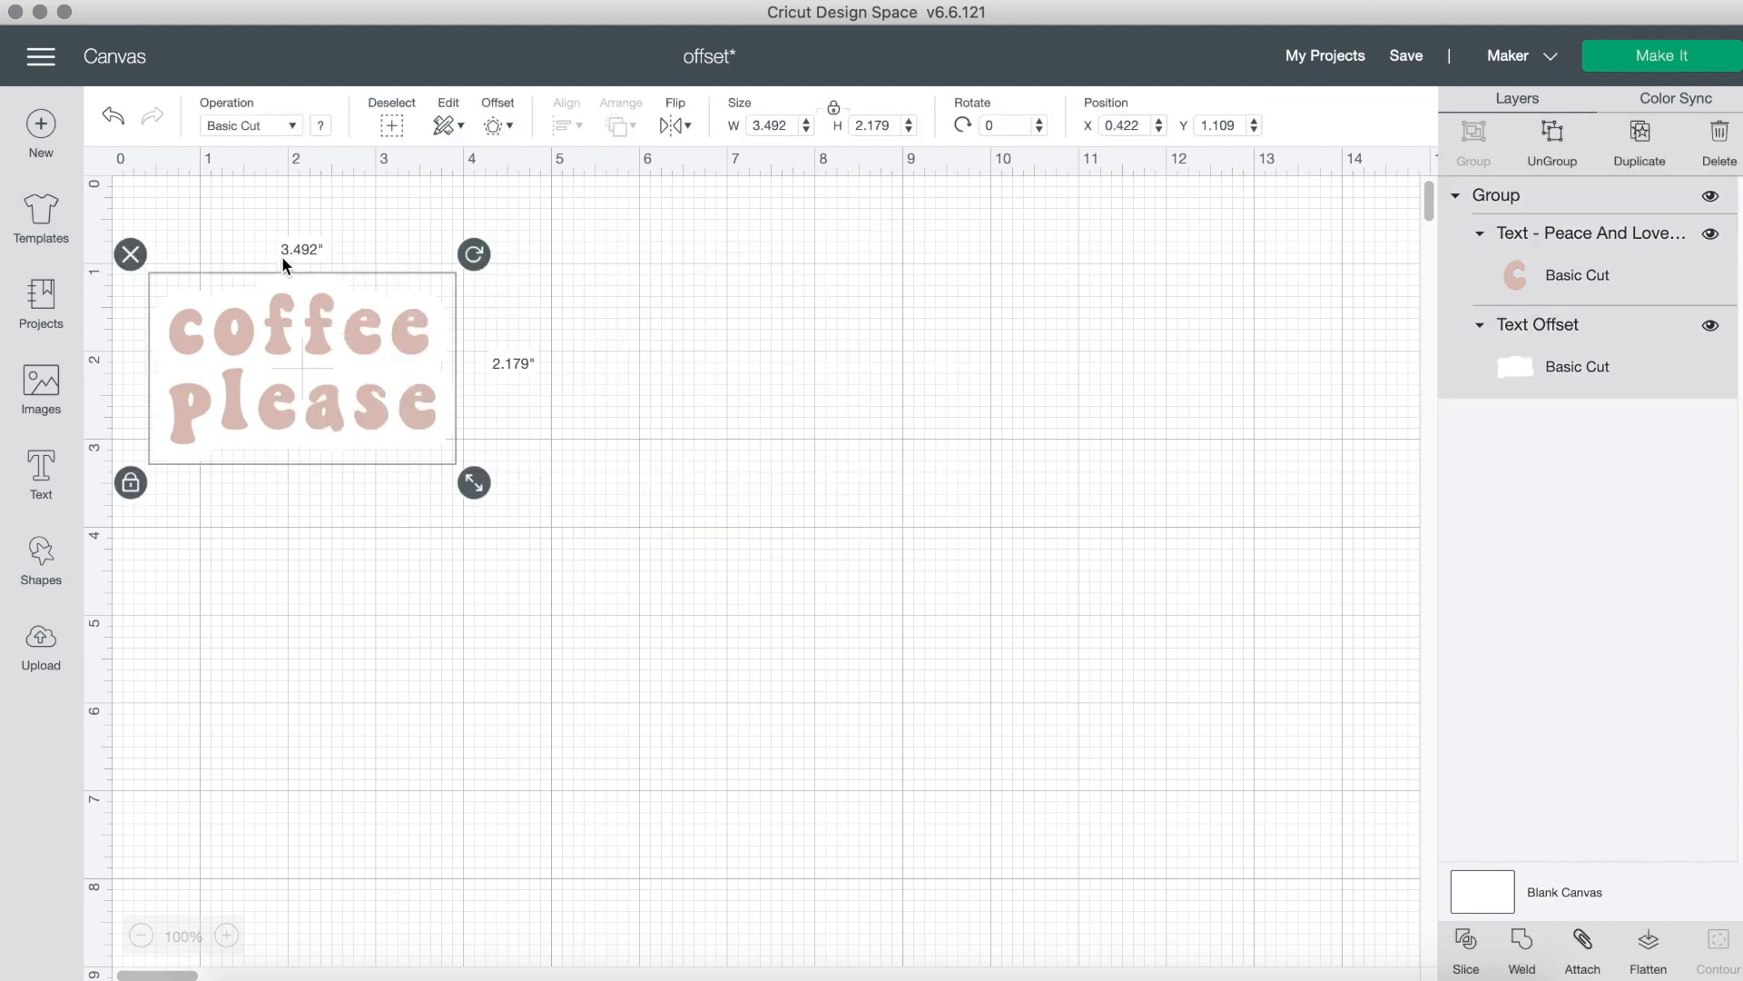
click(131, 255)
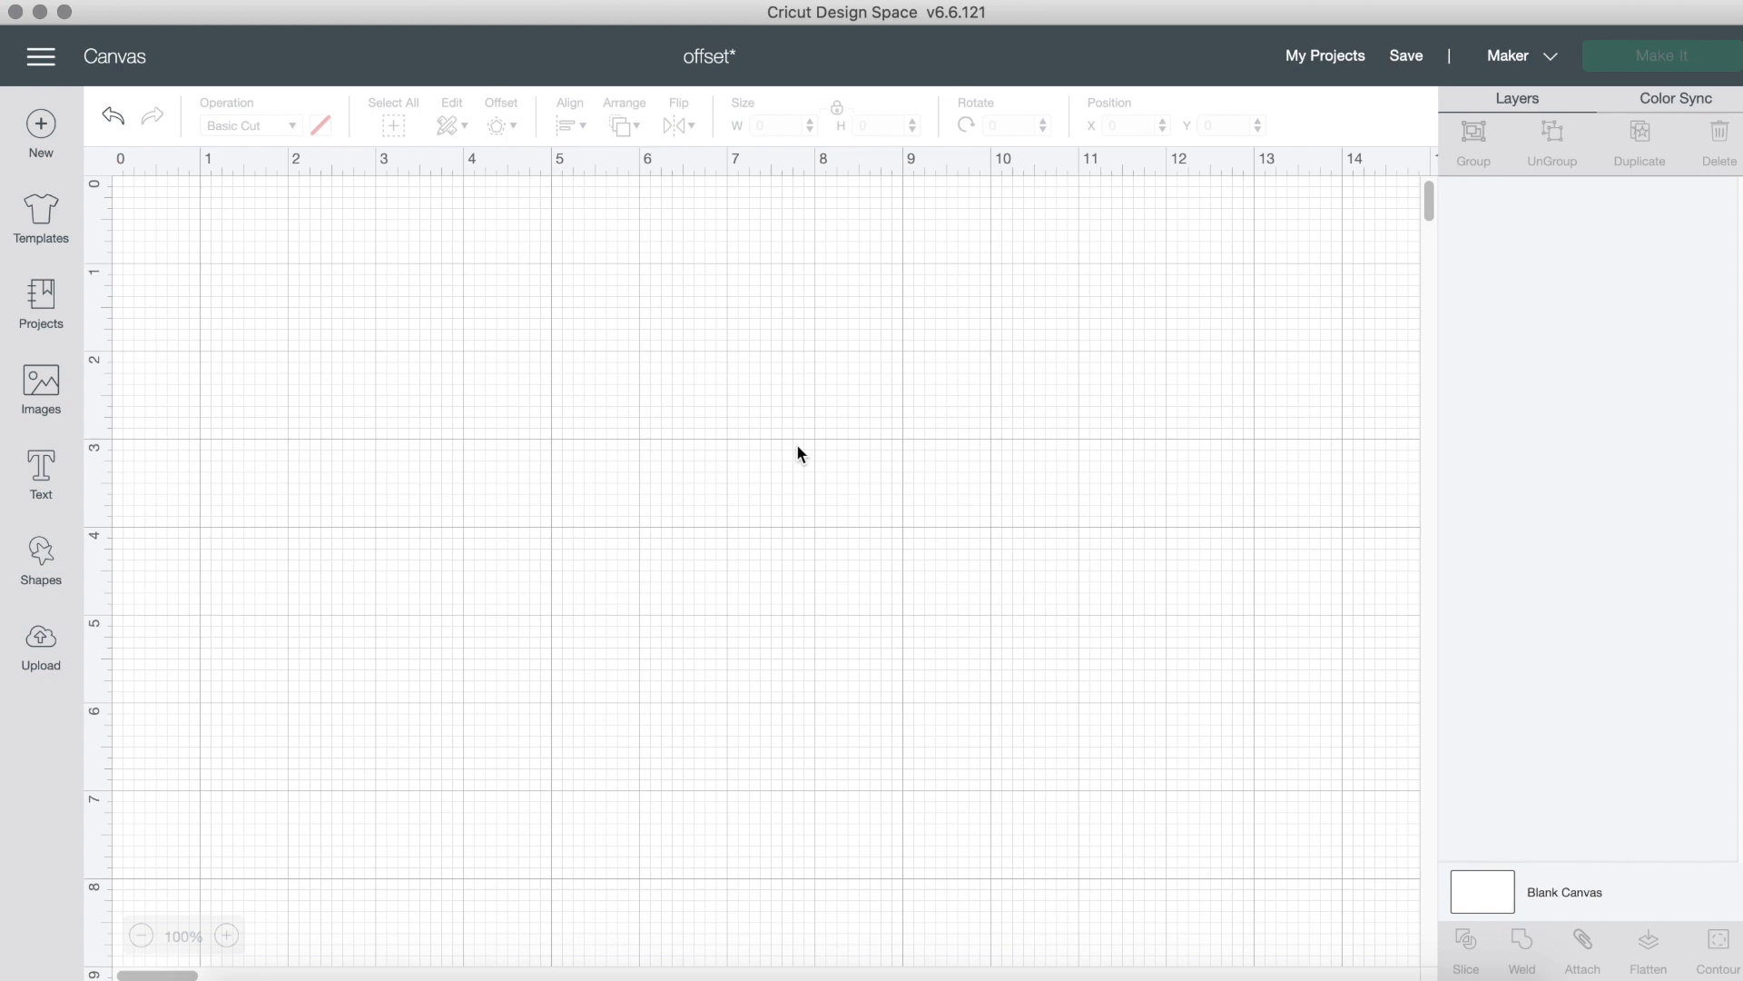
Add a text object reading "coffee" on the first line and "please" on the second.
click(41, 467)
text(coffe)
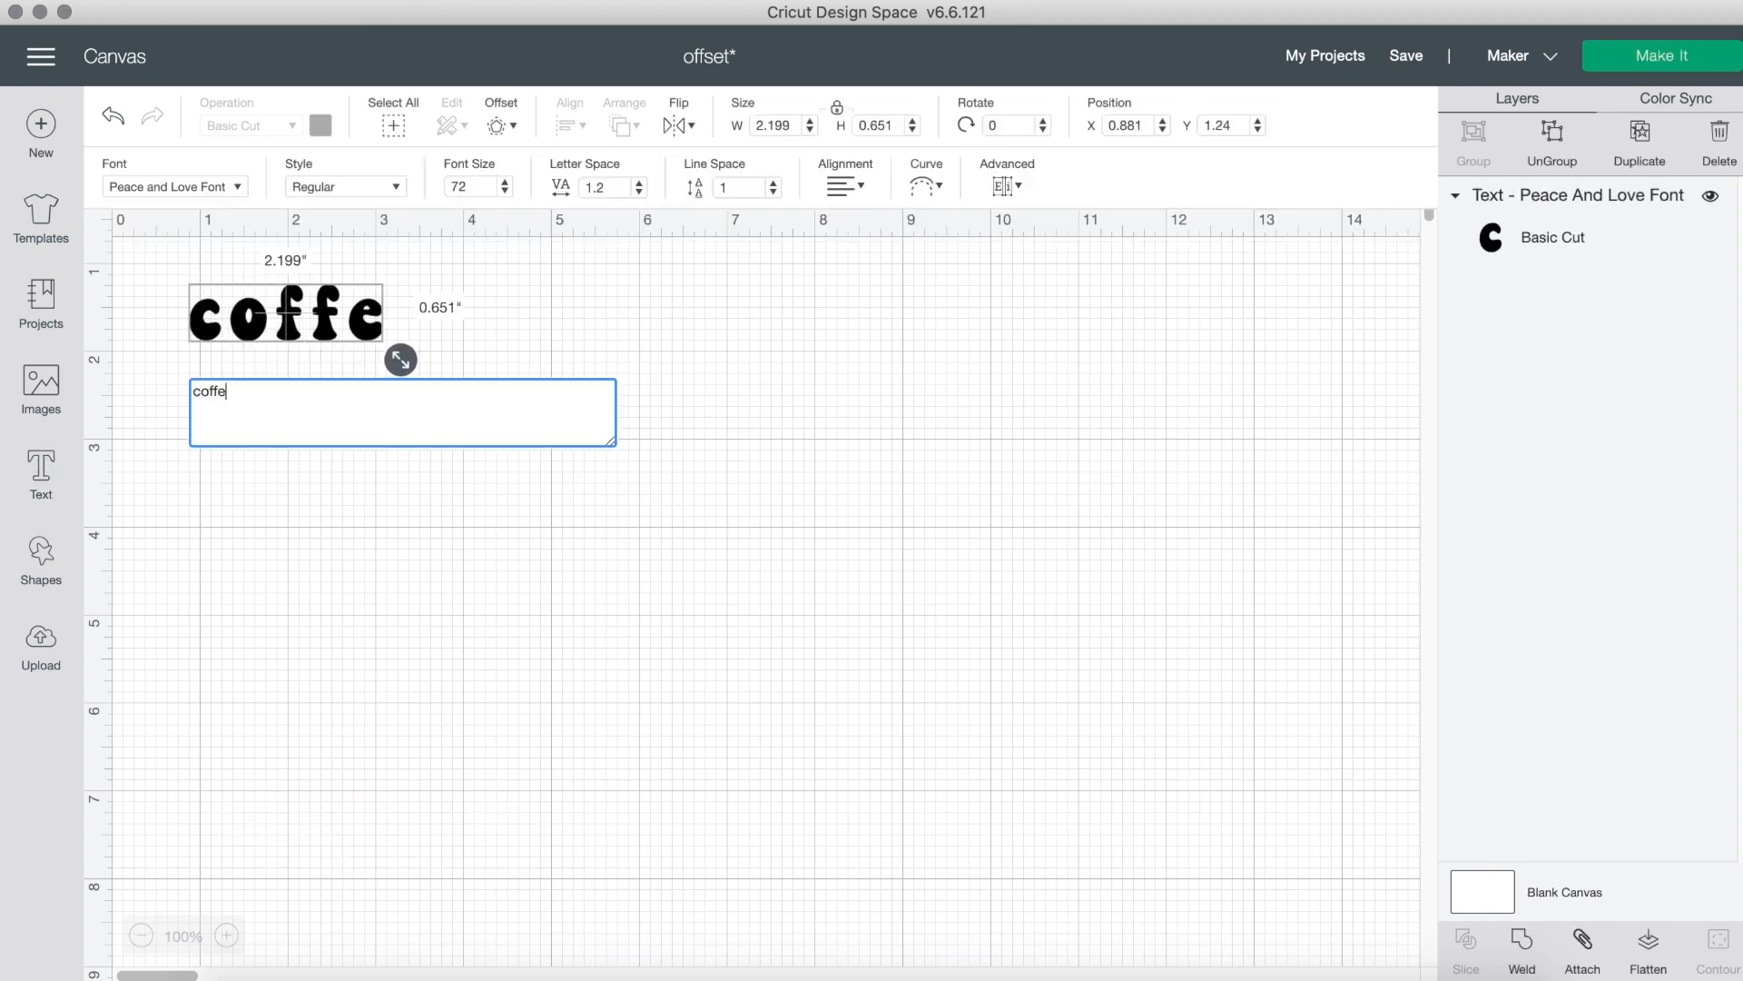
text(e)
key(Return)
text(please)
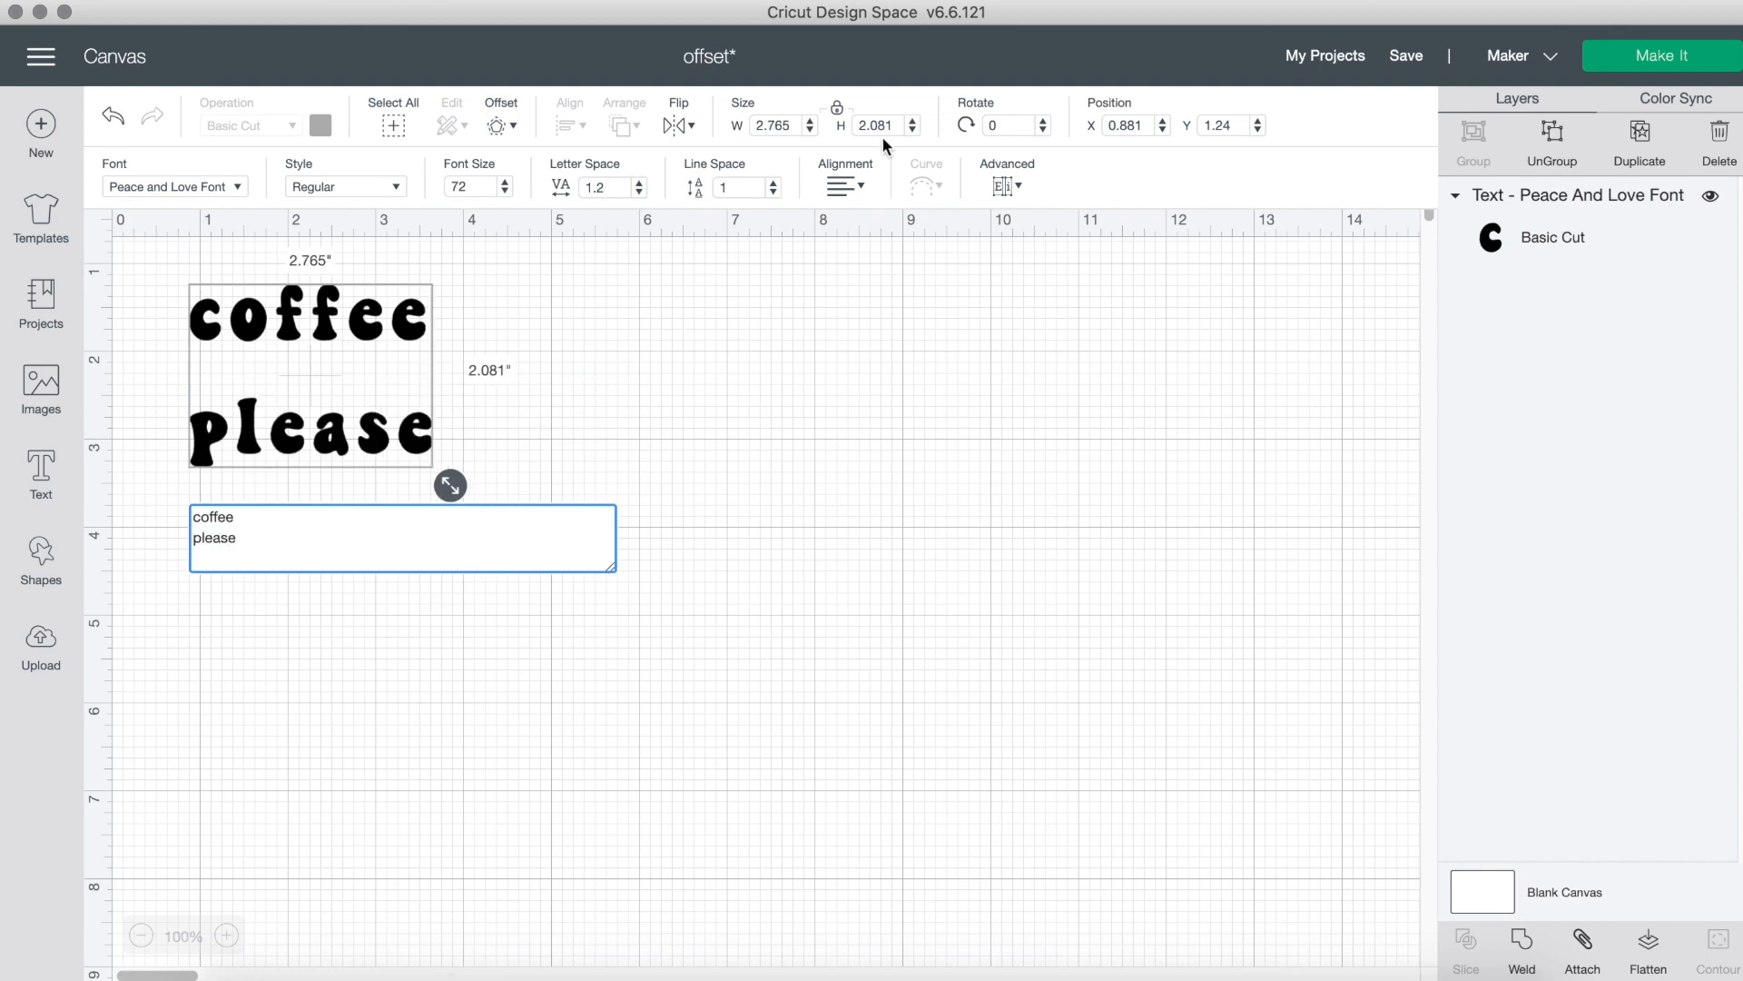
Center-align the two lines of text and move the text slightly to about X 1.09, Y 1.37 in.
click(847, 185)
click(909, 264)
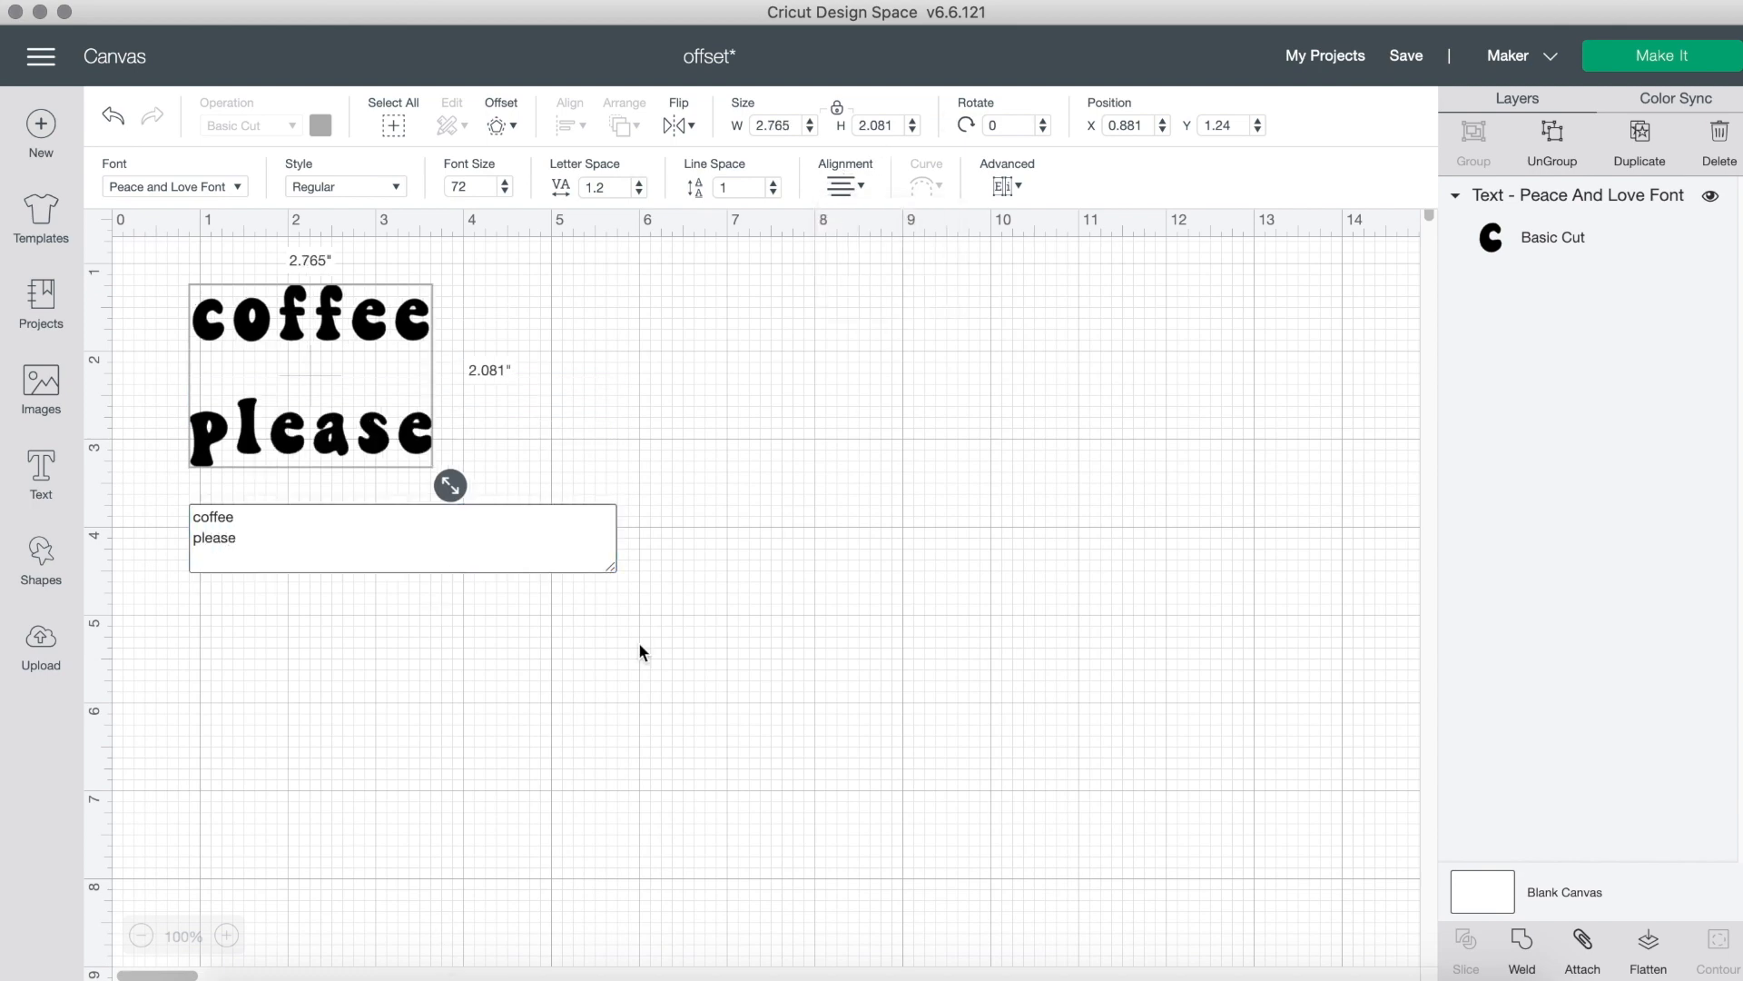
click(403, 614)
drag(379, 443, 398, 454)
click(510, 432)
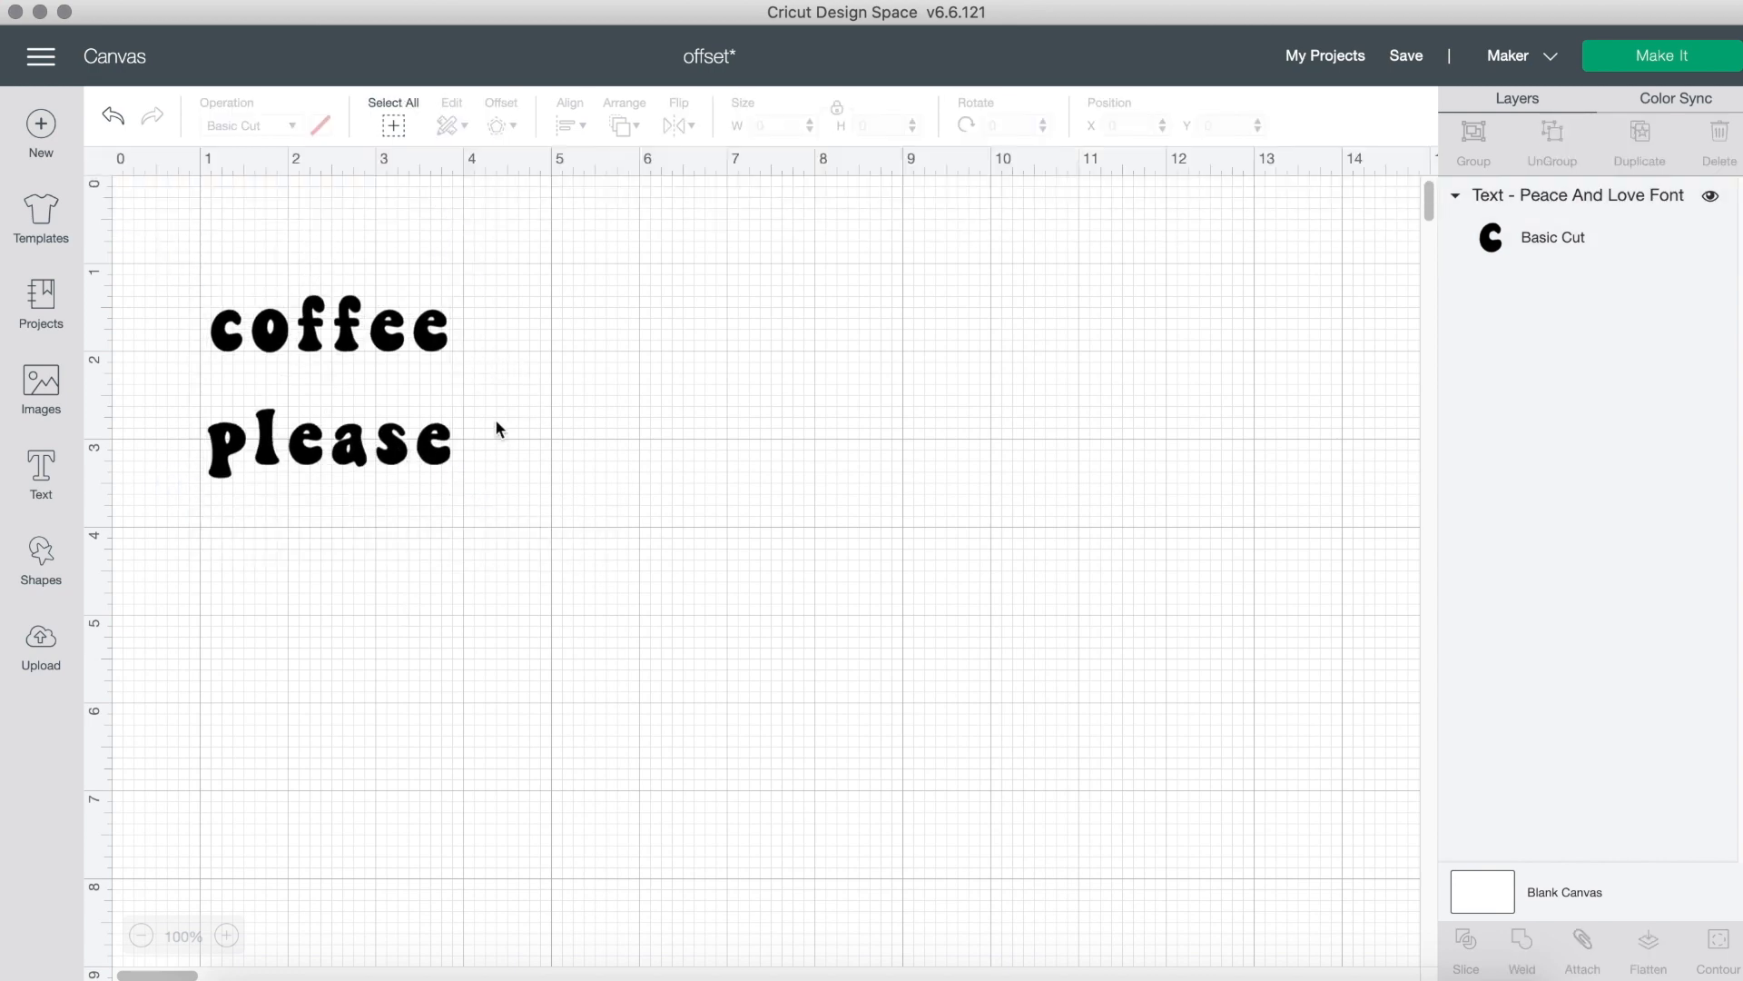
Tighten the line space of the "coffee please" text to -4.8.
click(434, 451)
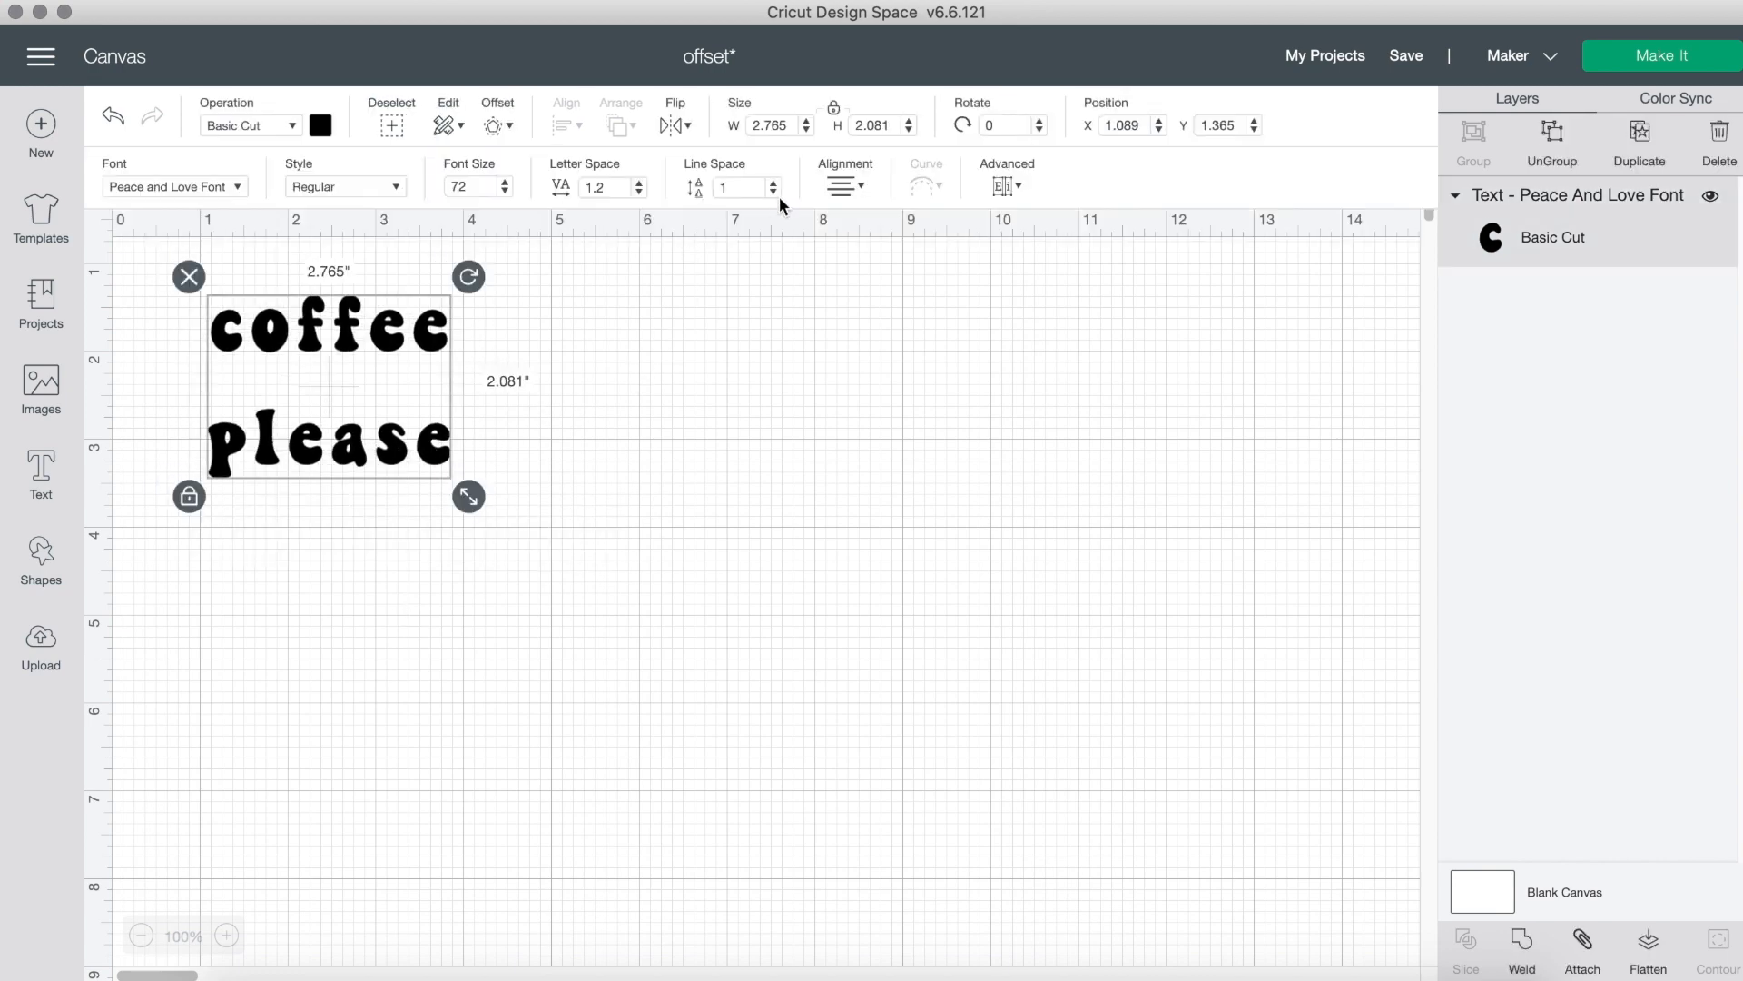
double_click(726, 187)
key(BackSpace)
text(-5)
key(Return)
click(519, 390)
drag(438, 398, 441, 401)
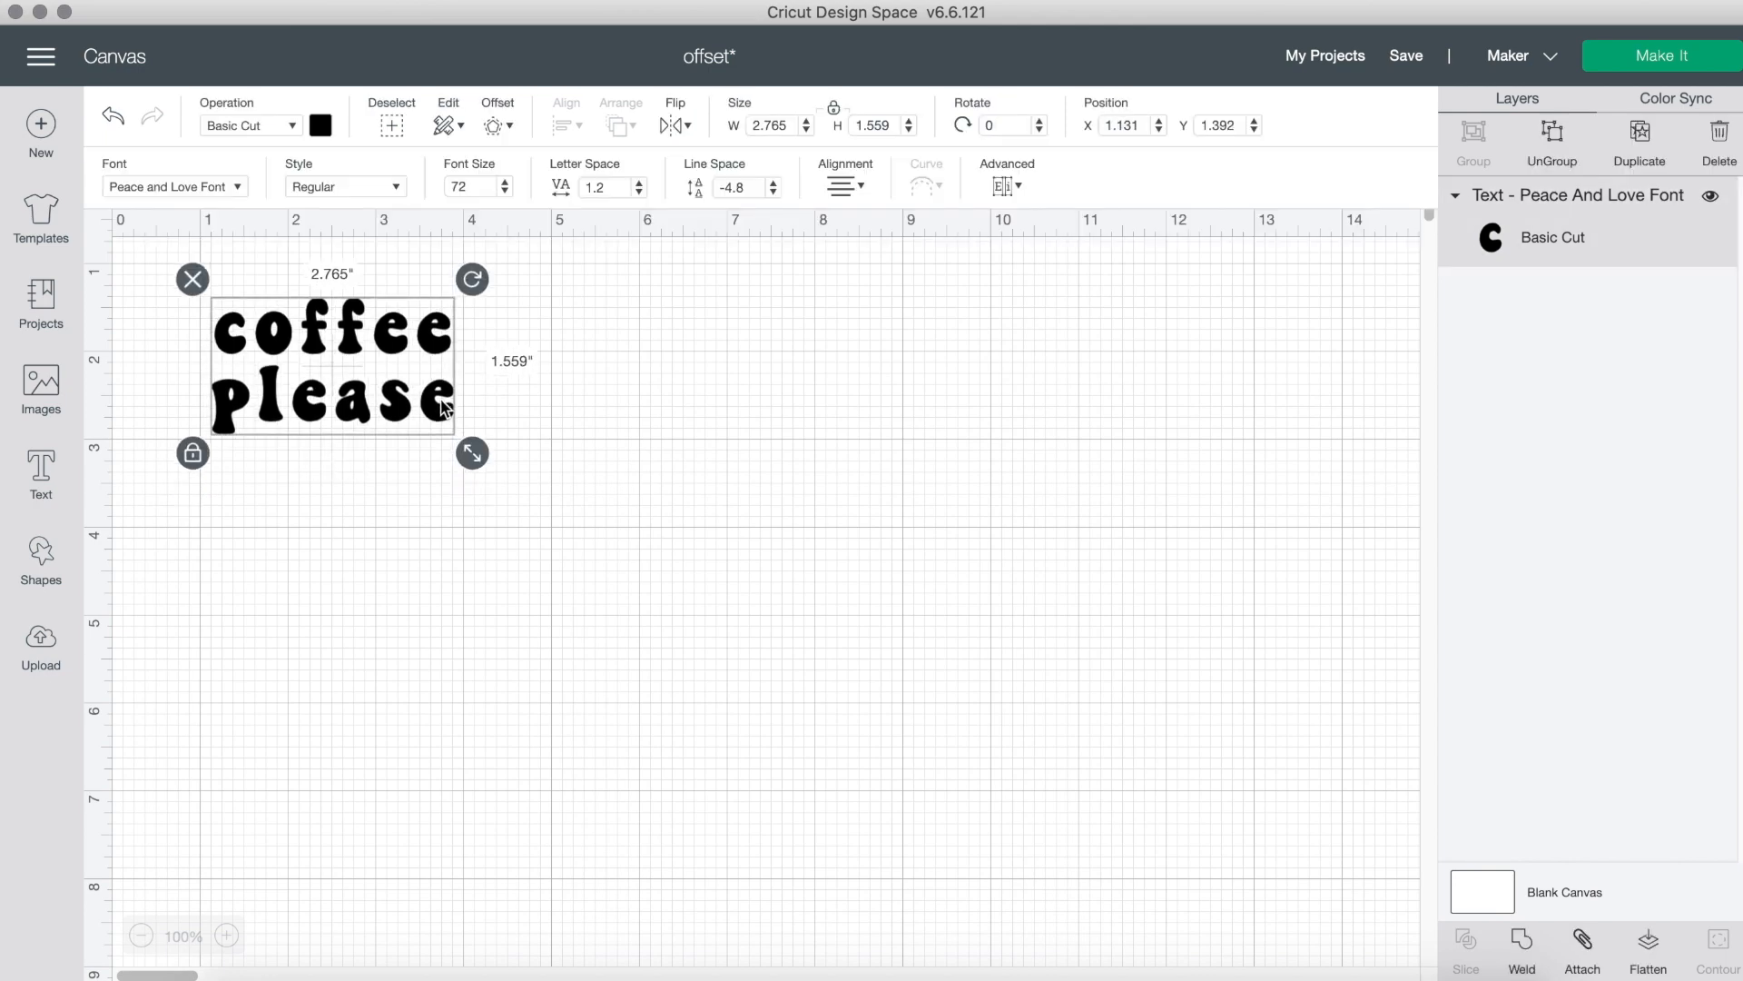
Reduce the letter space of the "coffee please" text to 0.6.
click(639, 192)
click(640, 192)
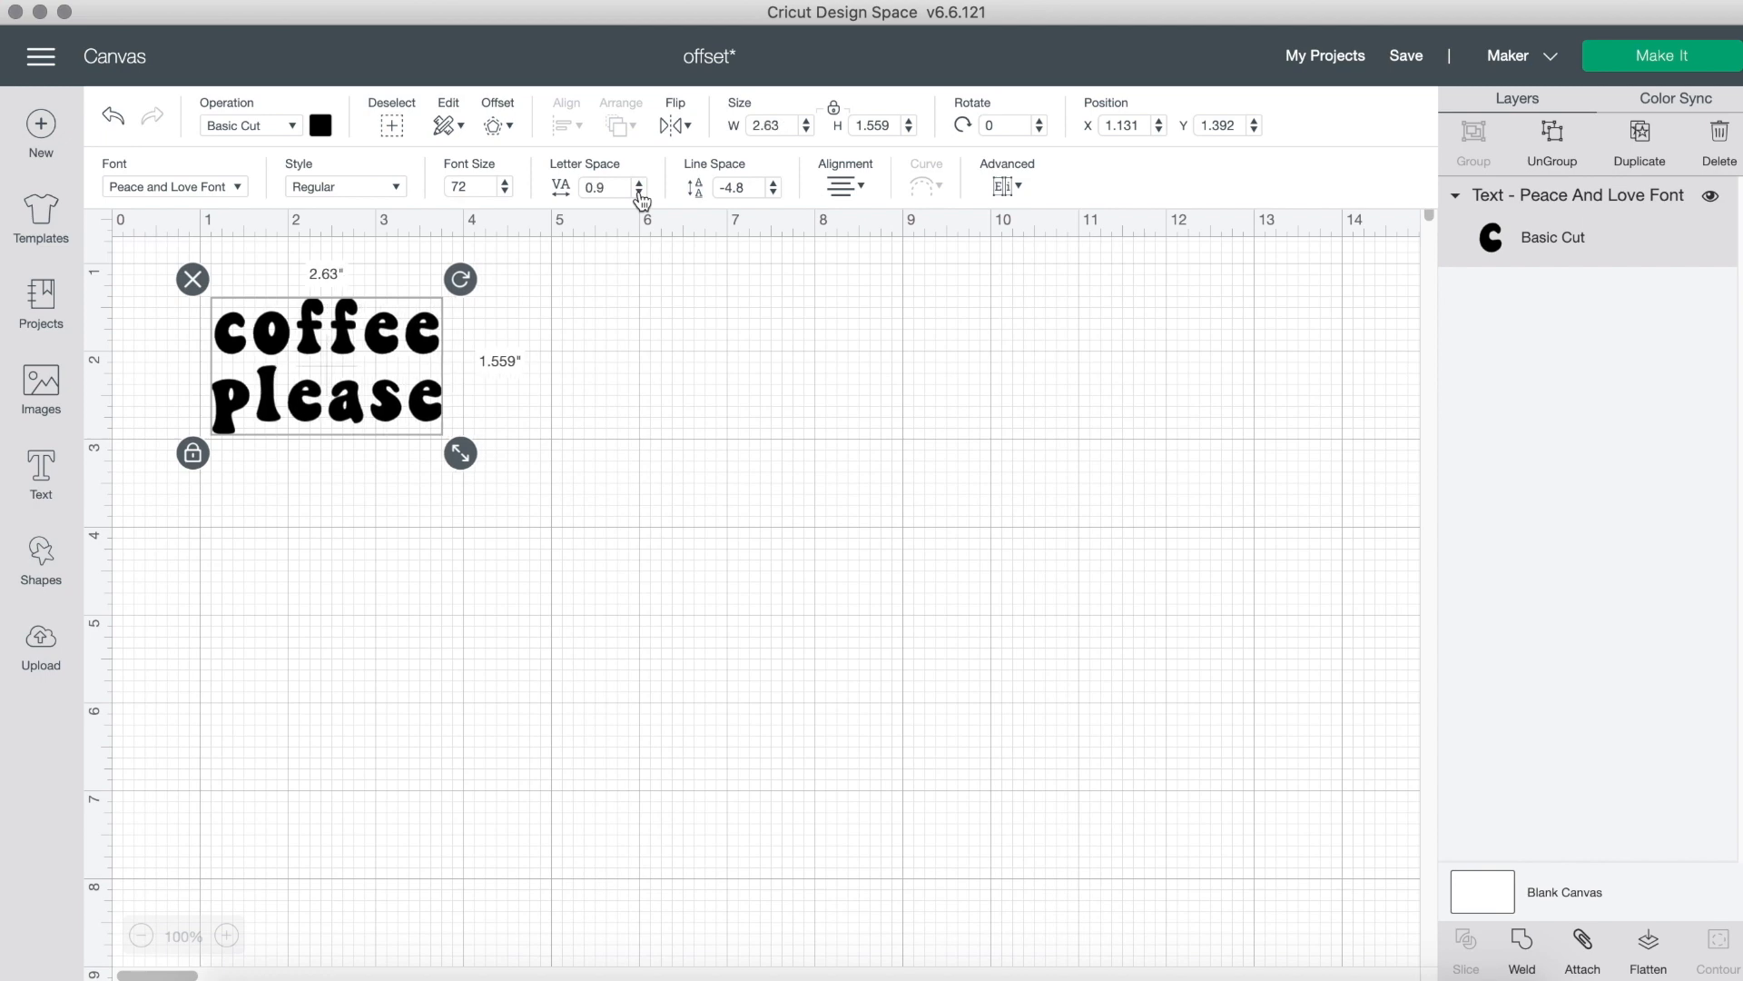
click(640, 192)
click(639, 192)
click(639, 193)
click(639, 192)
click(556, 525)
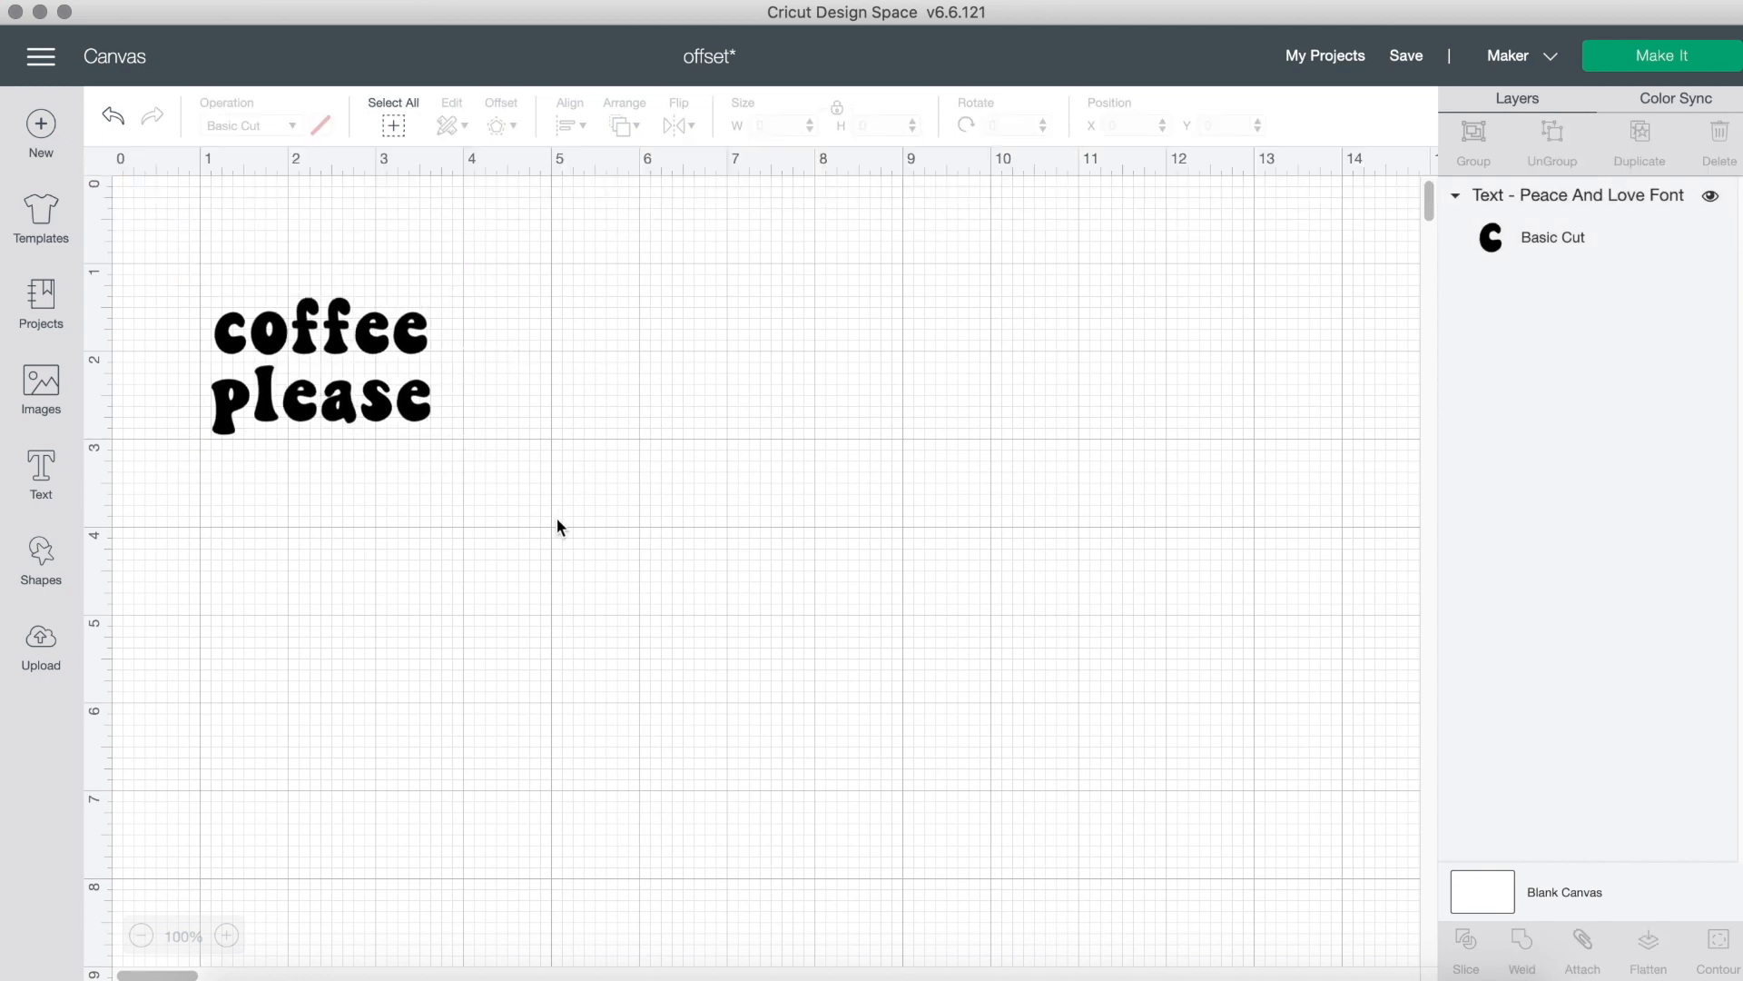
drag(354, 392, 356, 399)
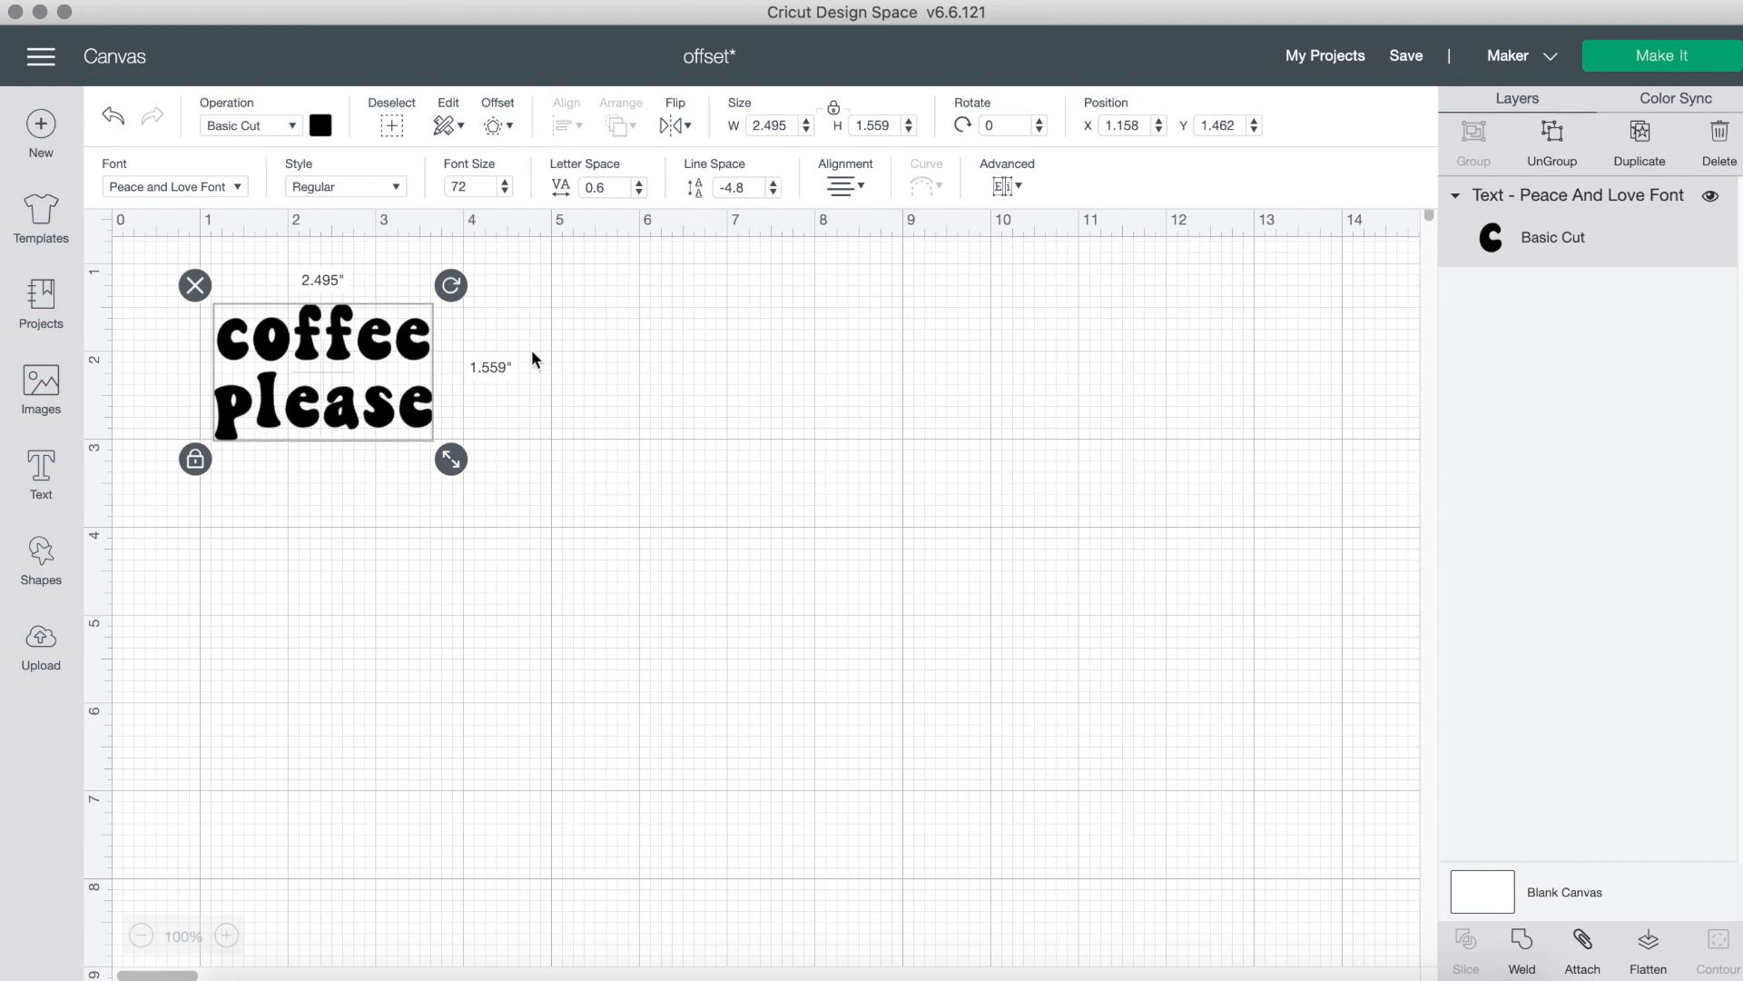
Check the Canvas Style option in the Design Space settings.
click(44, 57)
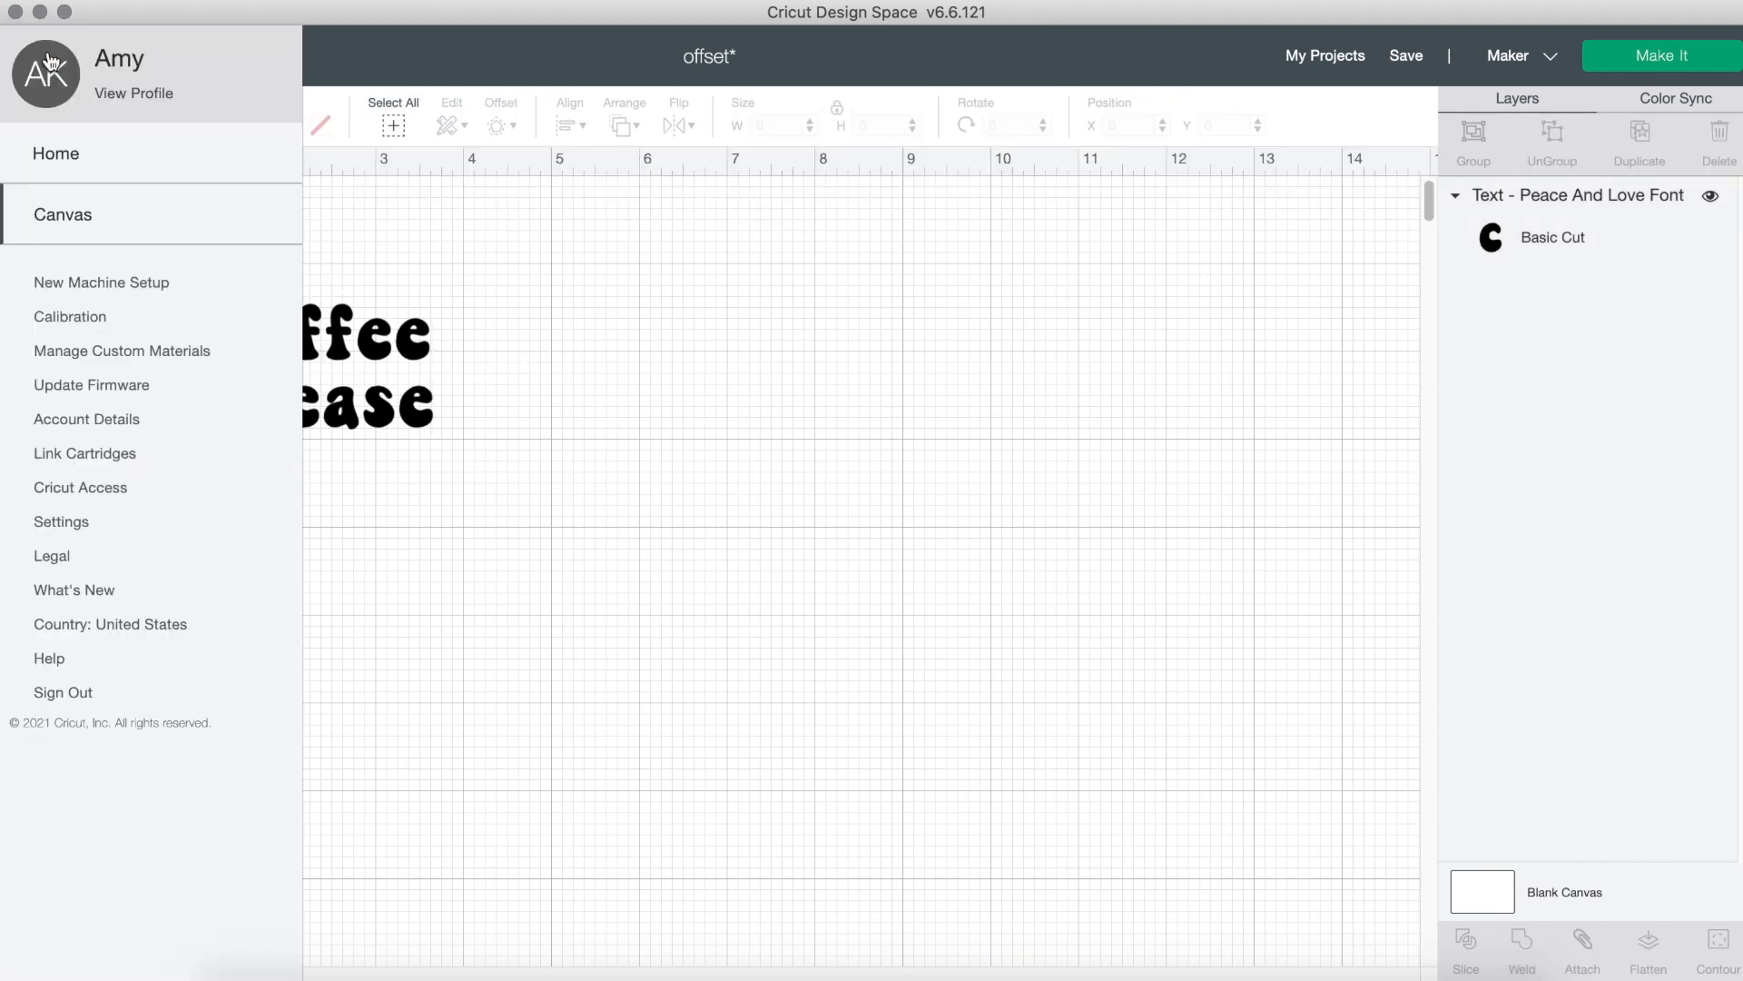
click(82, 519)
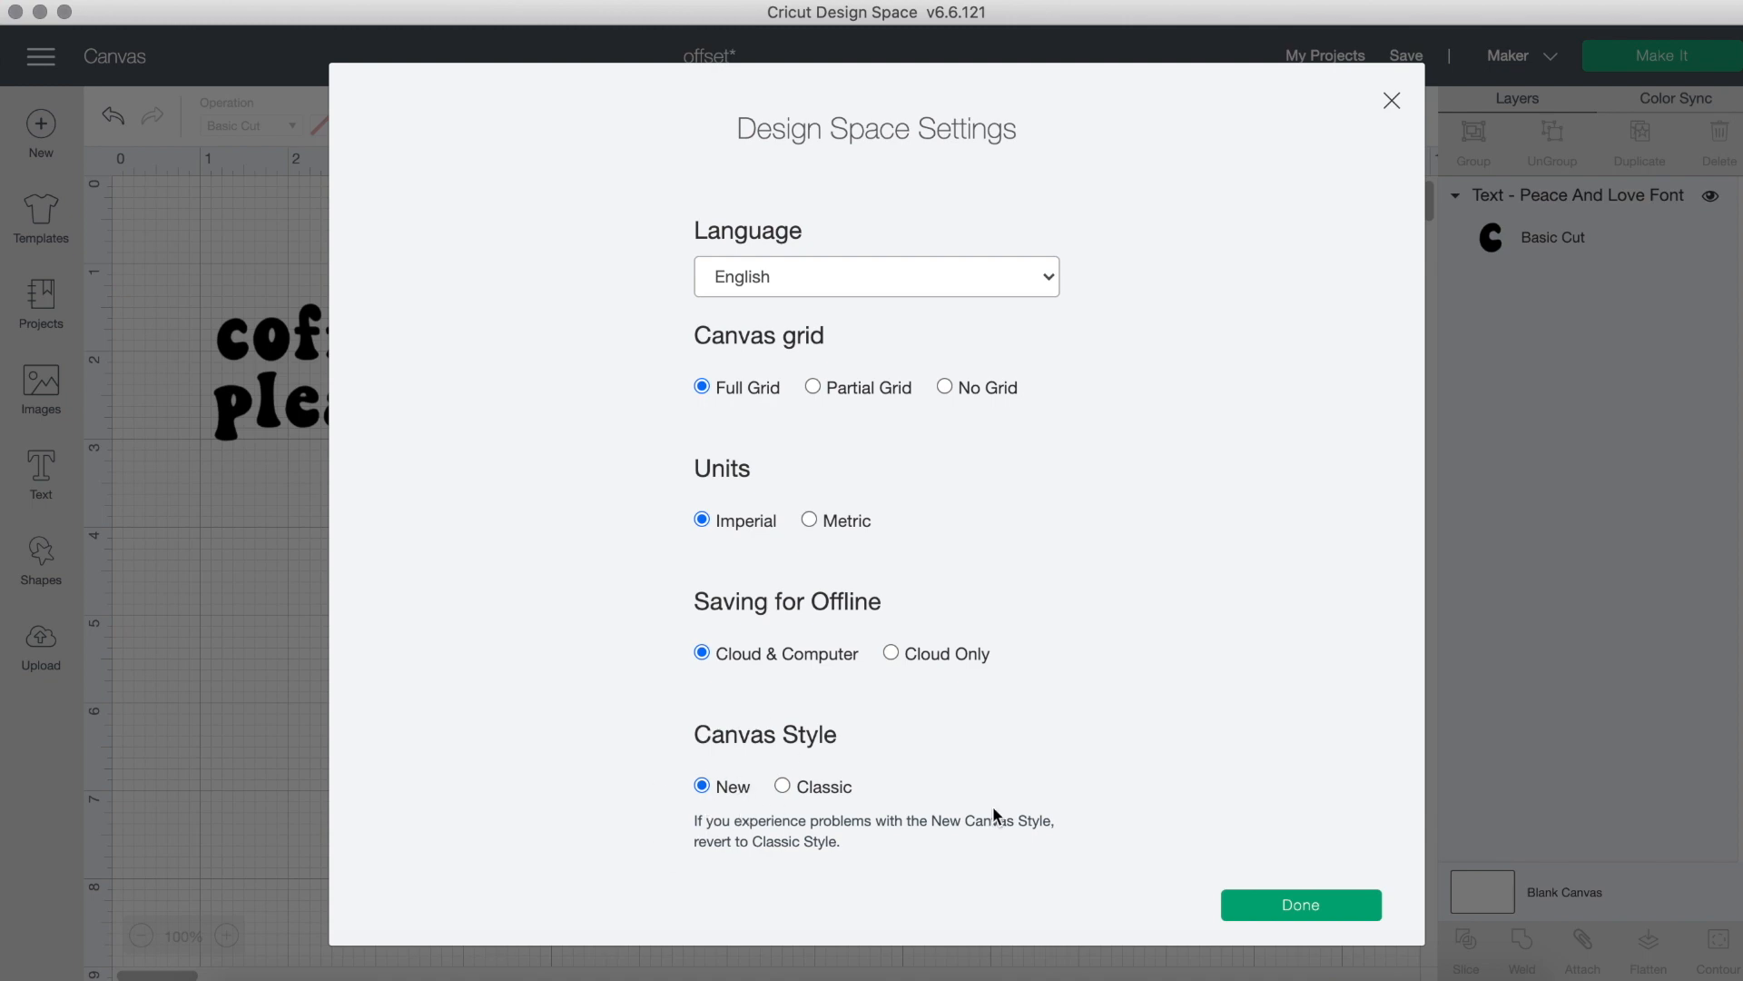
click(1294, 907)
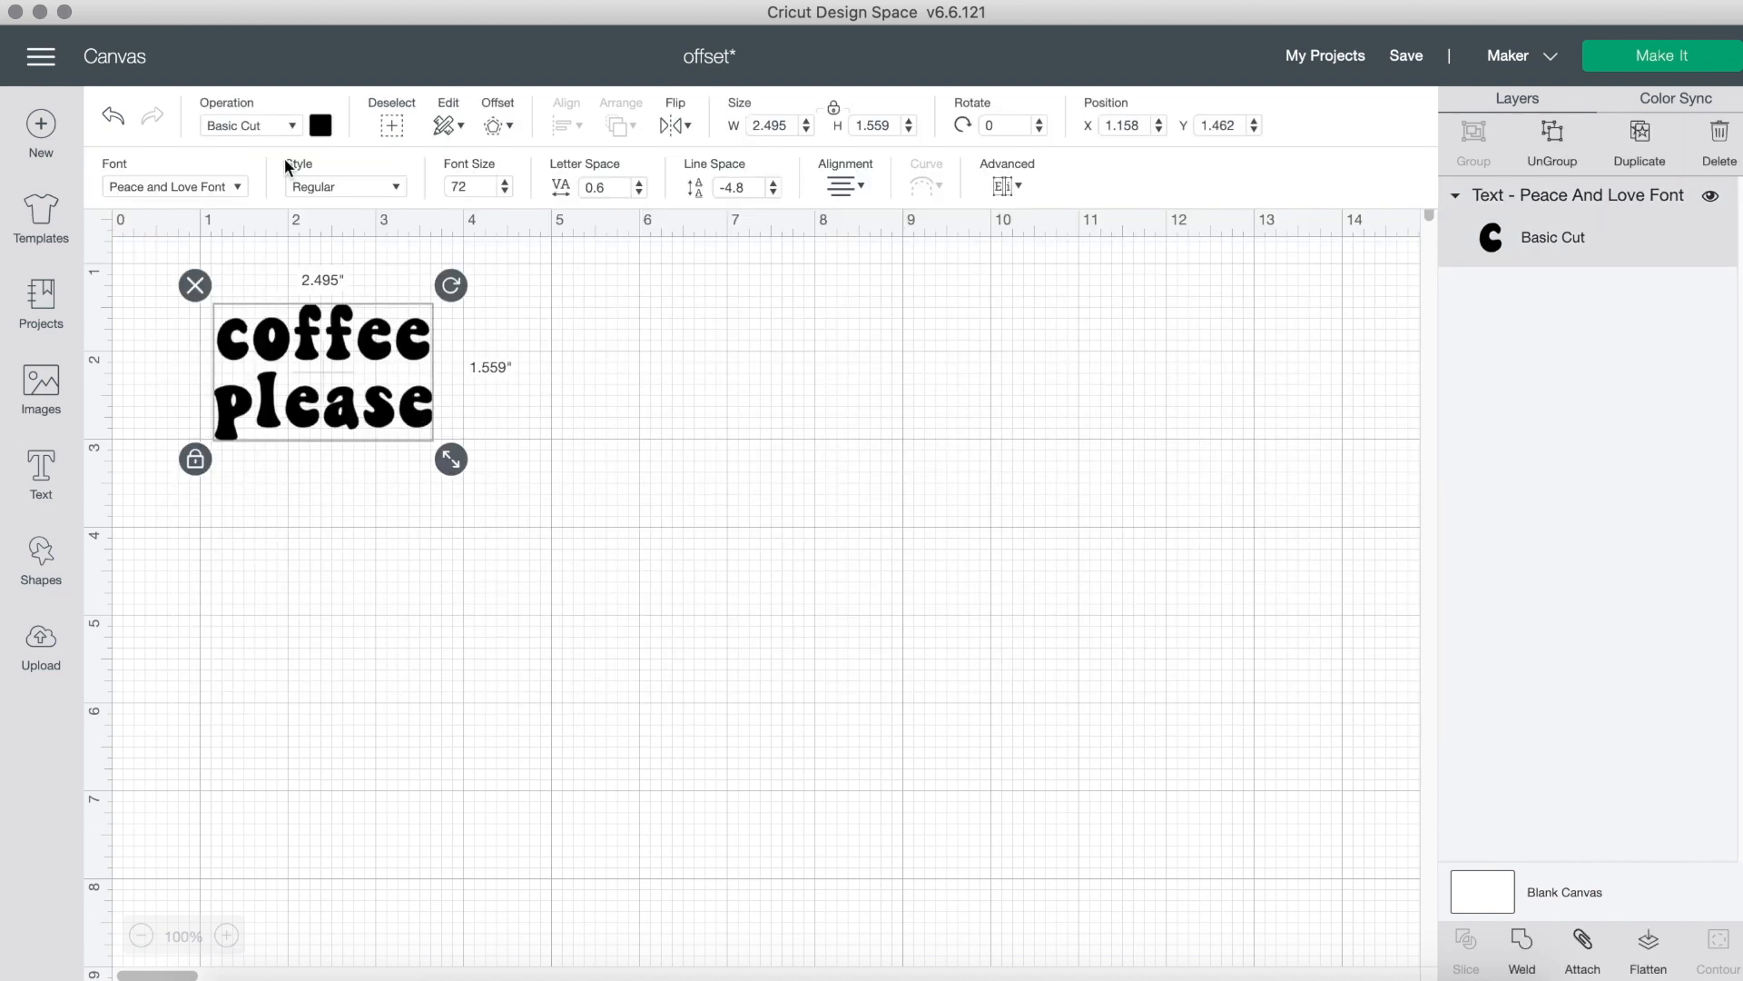
Recolor the "coffee please" text with a custom light dusty pink from the advanced color picker.
click(320, 125)
click(398, 418)
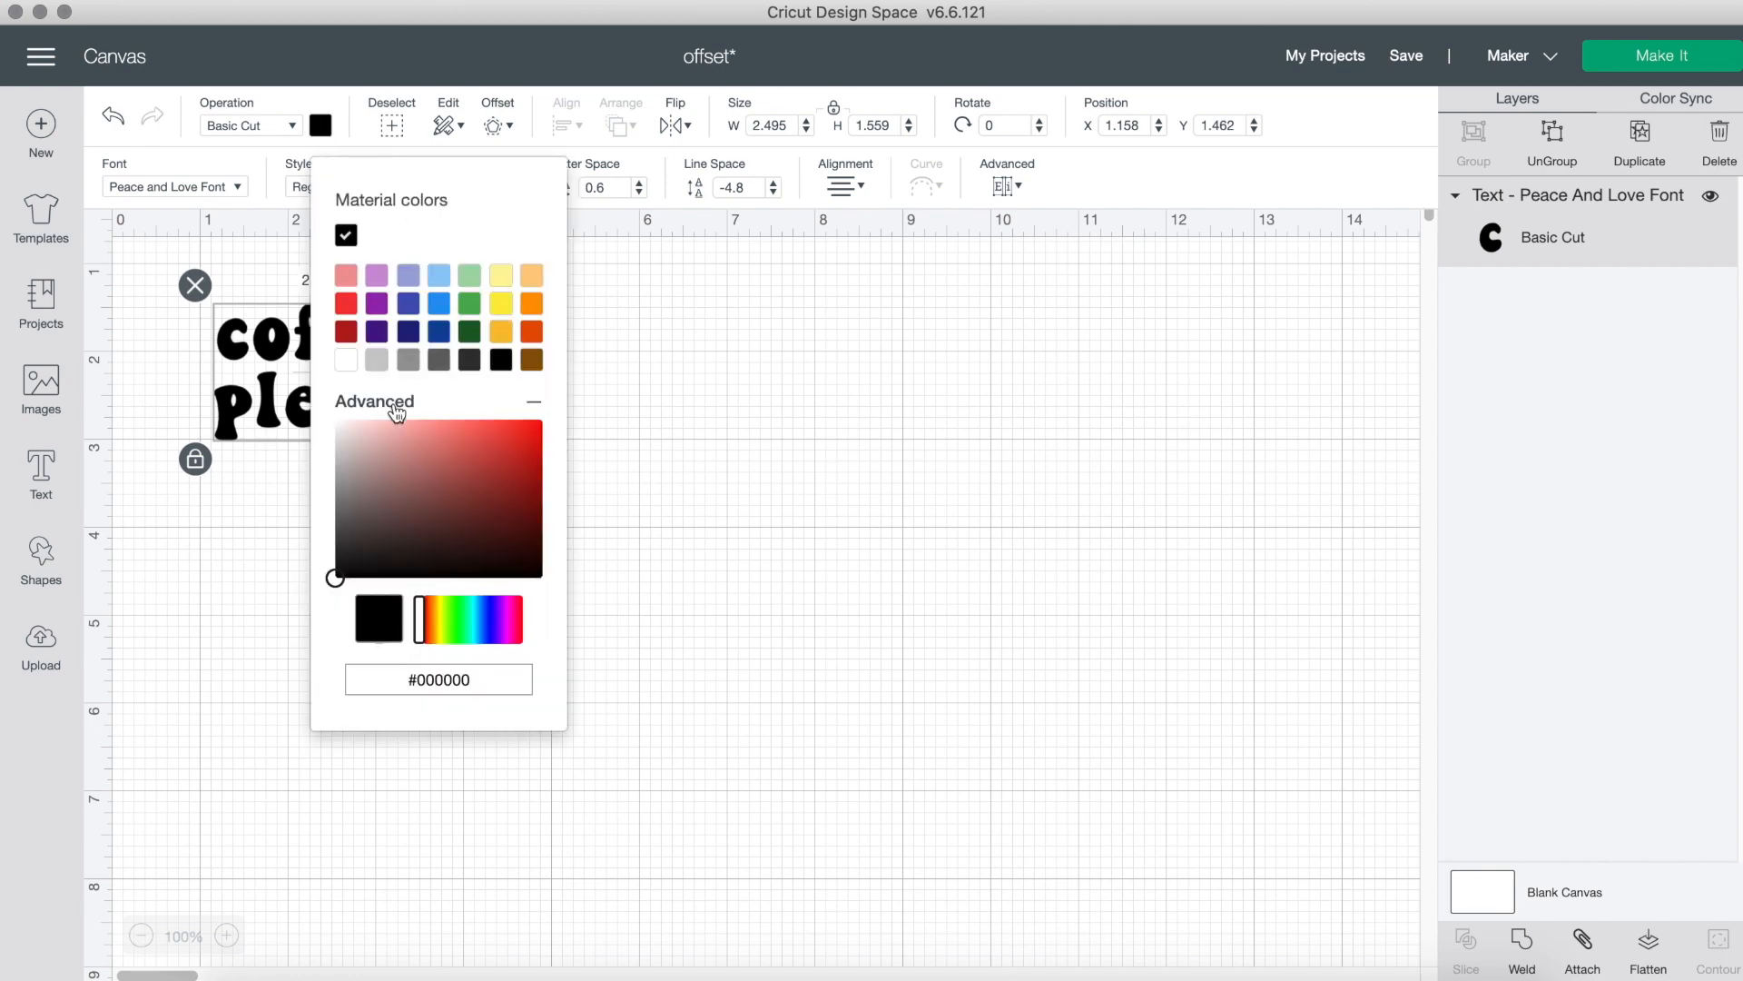
click(367, 447)
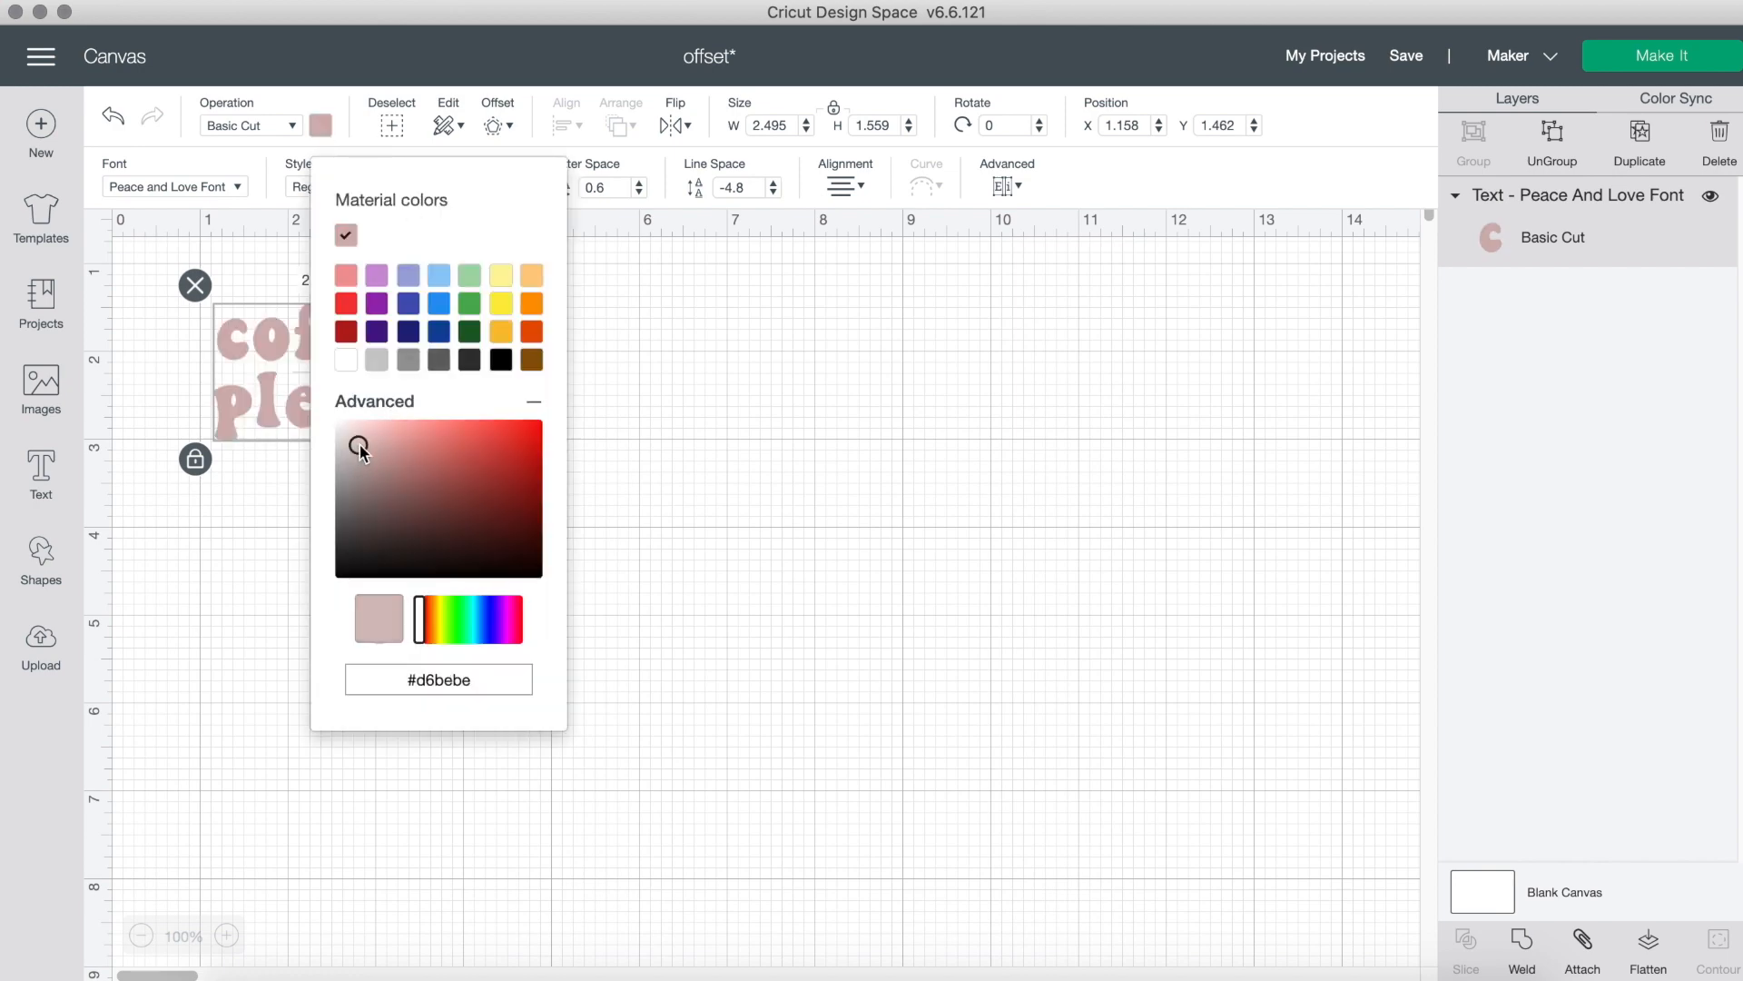
click(364, 444)
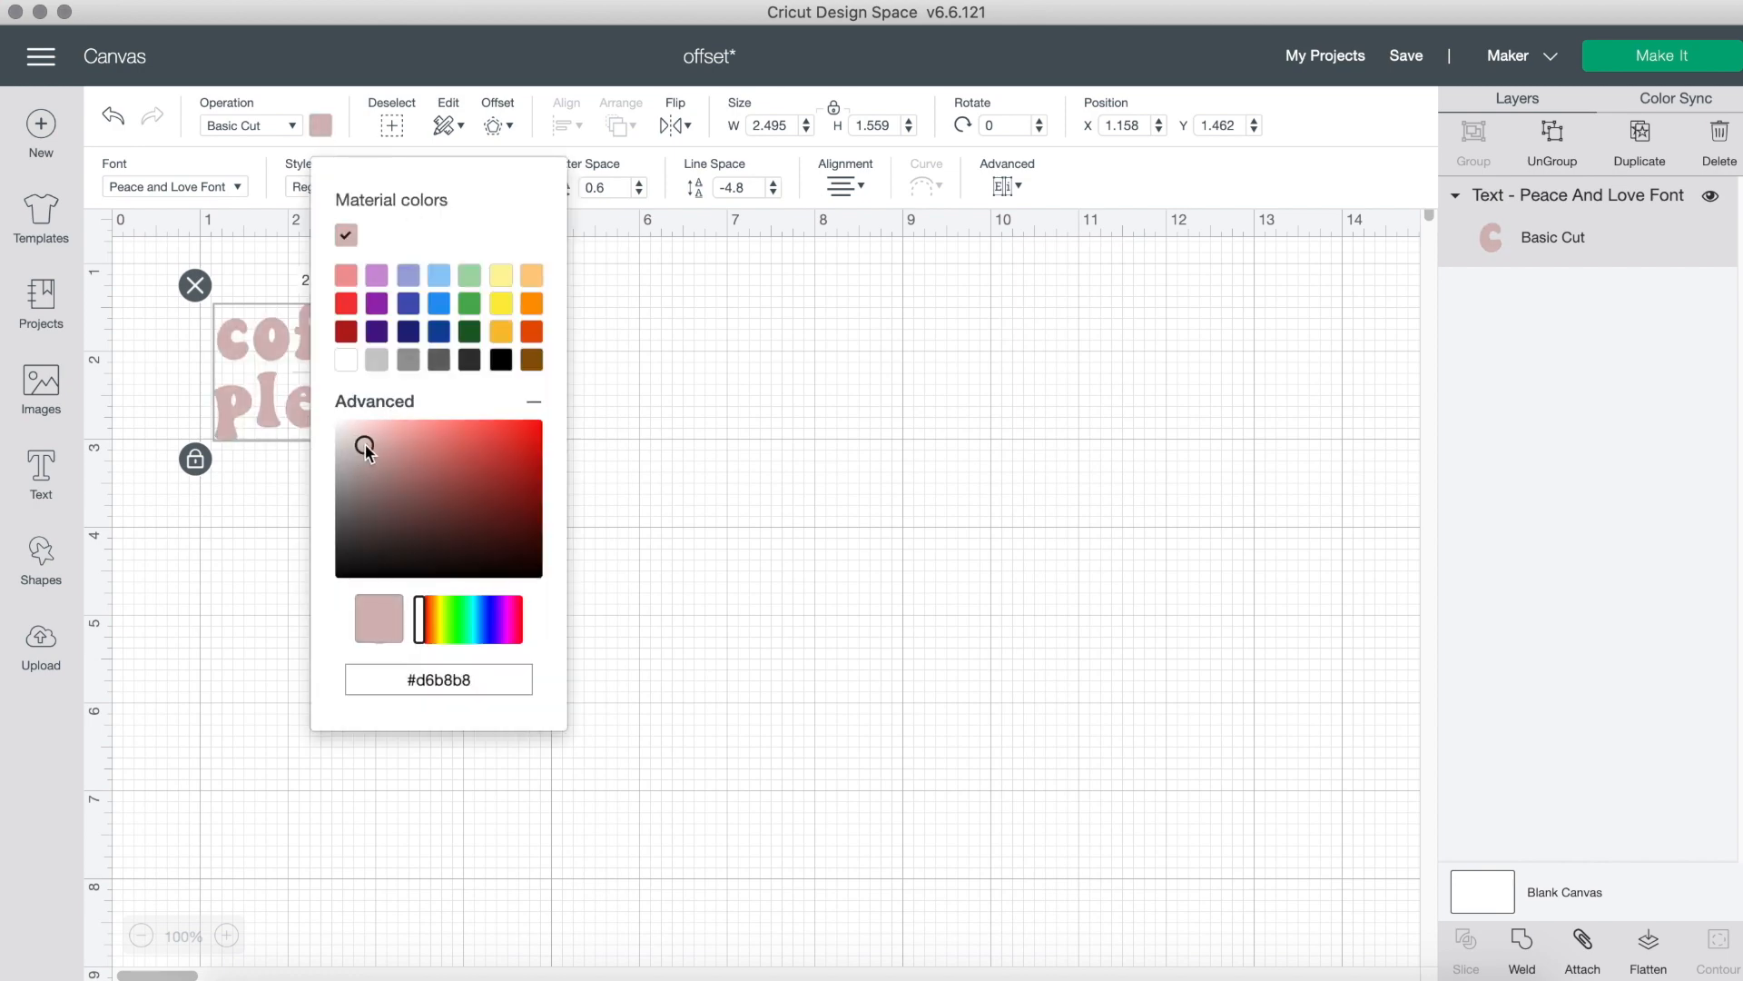
click(427, 625)
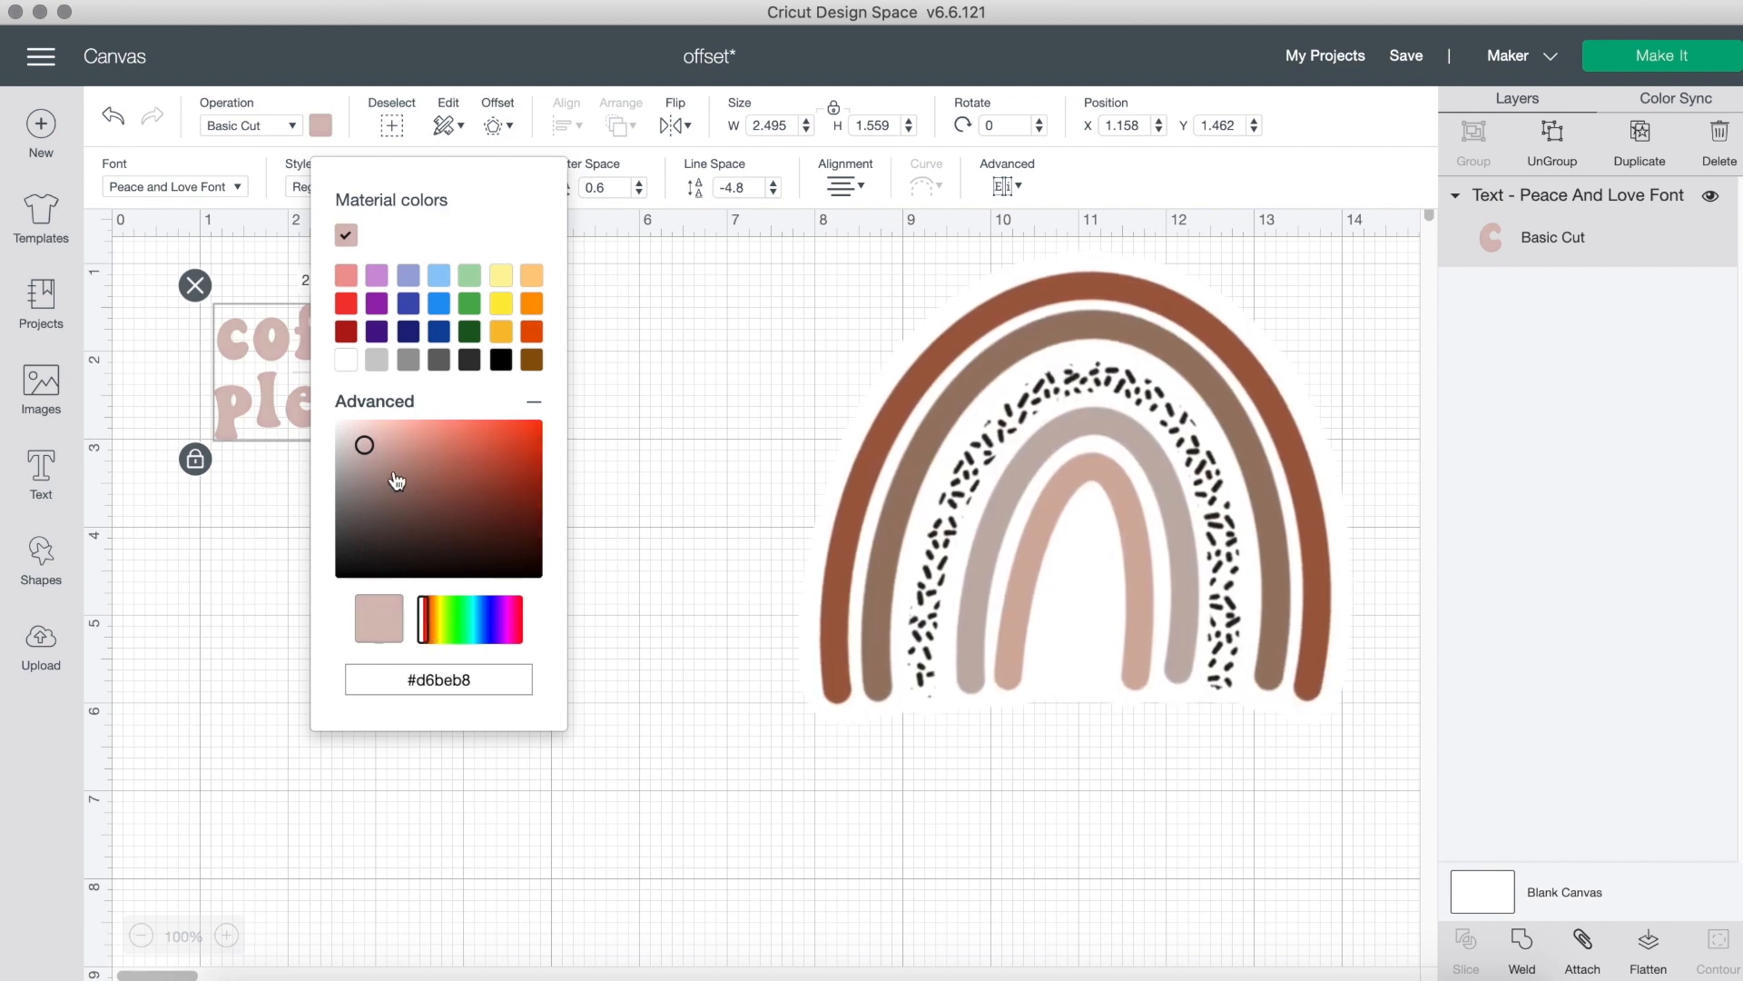
click(370, 439)
drag(370, 438, 367, 446)
click(686, 425)
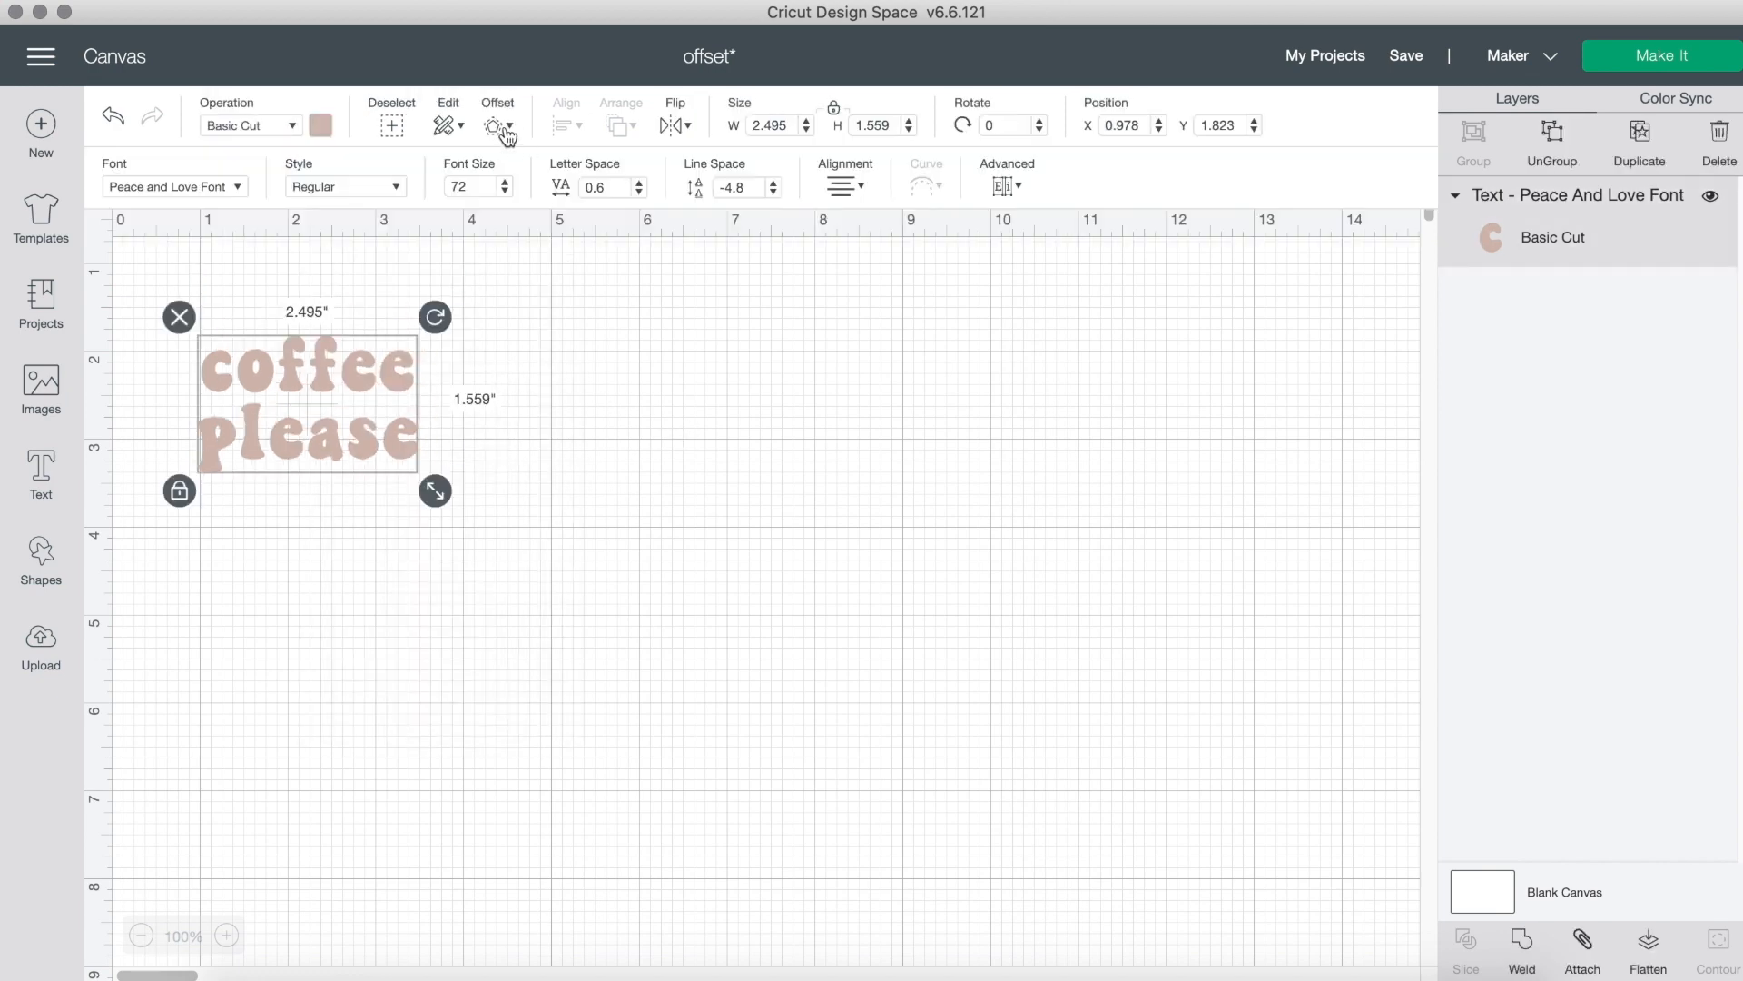
Move the "coffee please" text to about X 8.81, Y 2.24 in on the canvas.
click(506, 131)
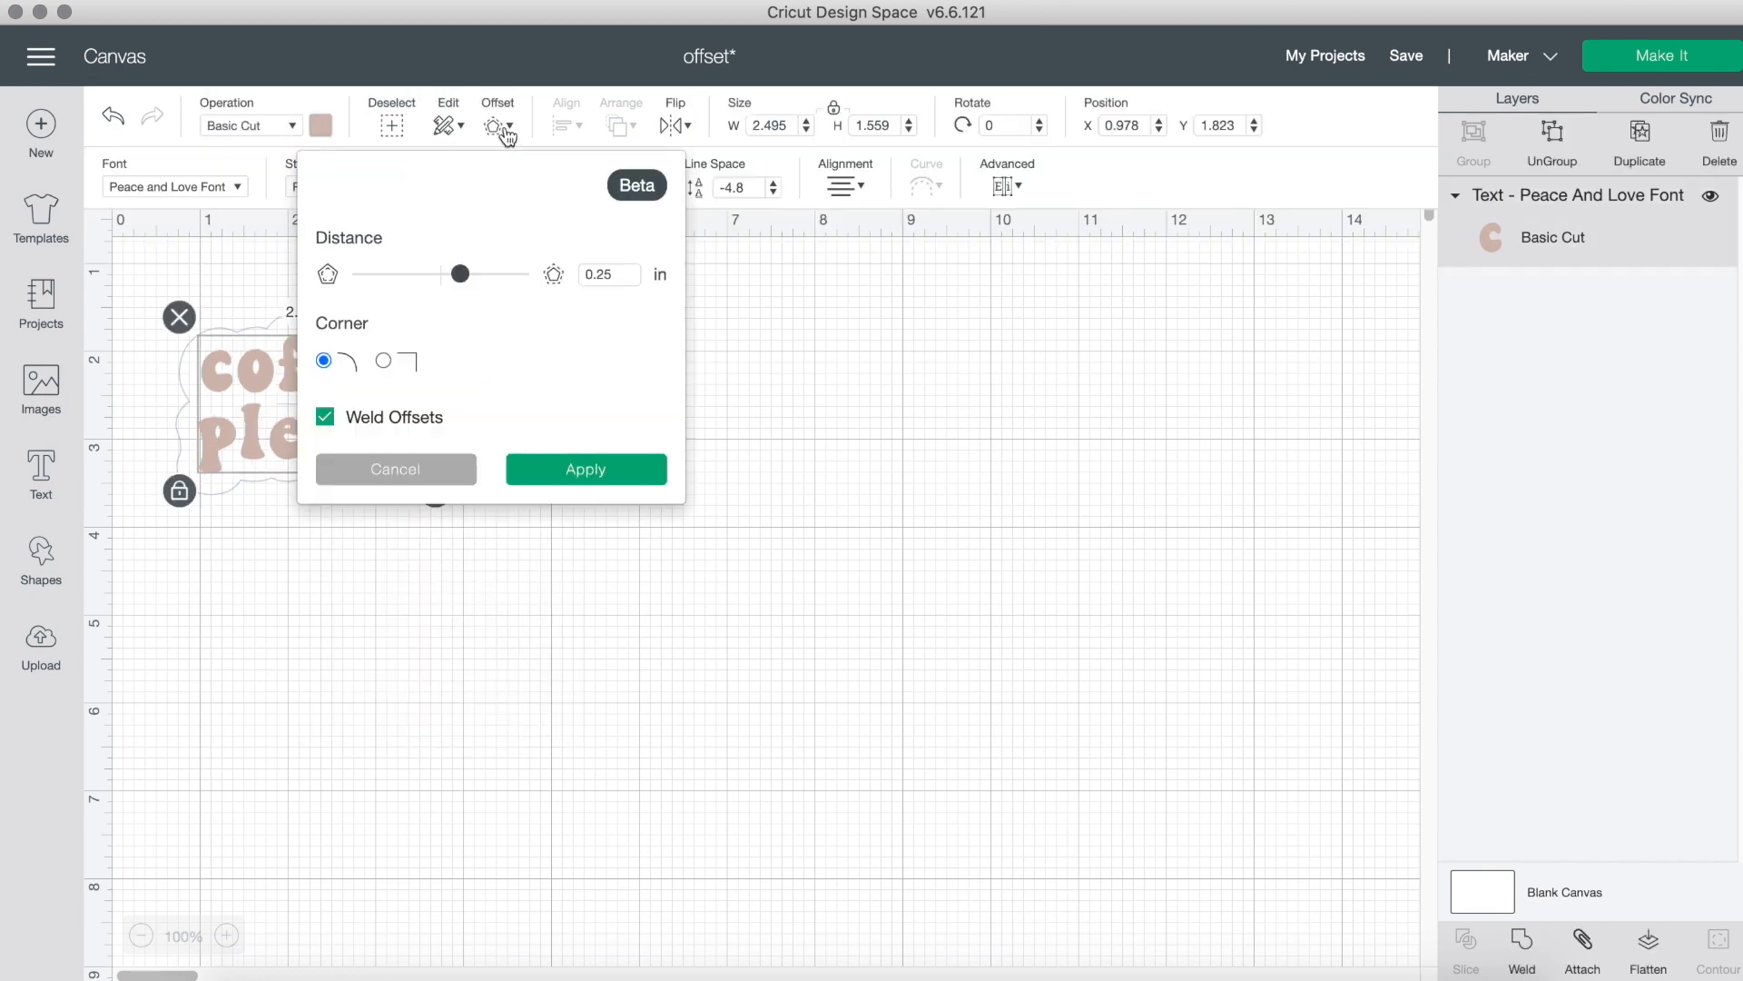
click(310, 733)
click(271, 438)
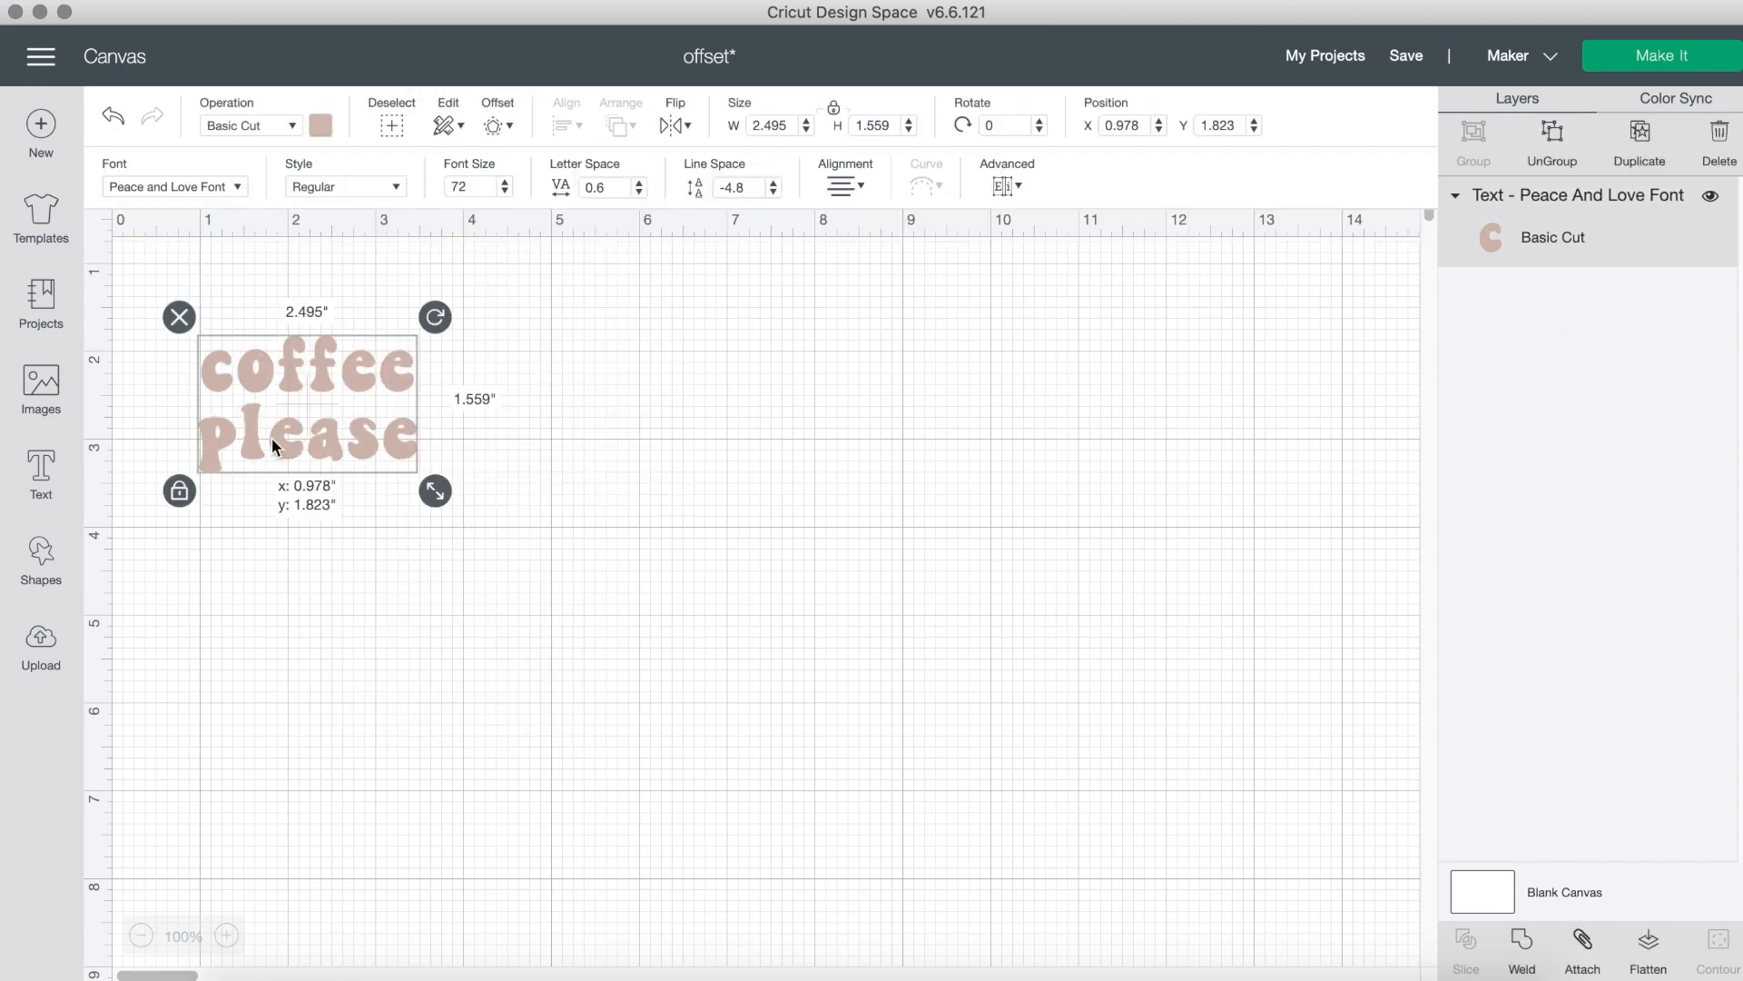
drag(270, 438, 958, 474)
Create a 0.208 in offset around the text with rounded corners and Weld Offsets enabled.
click(502, 129)
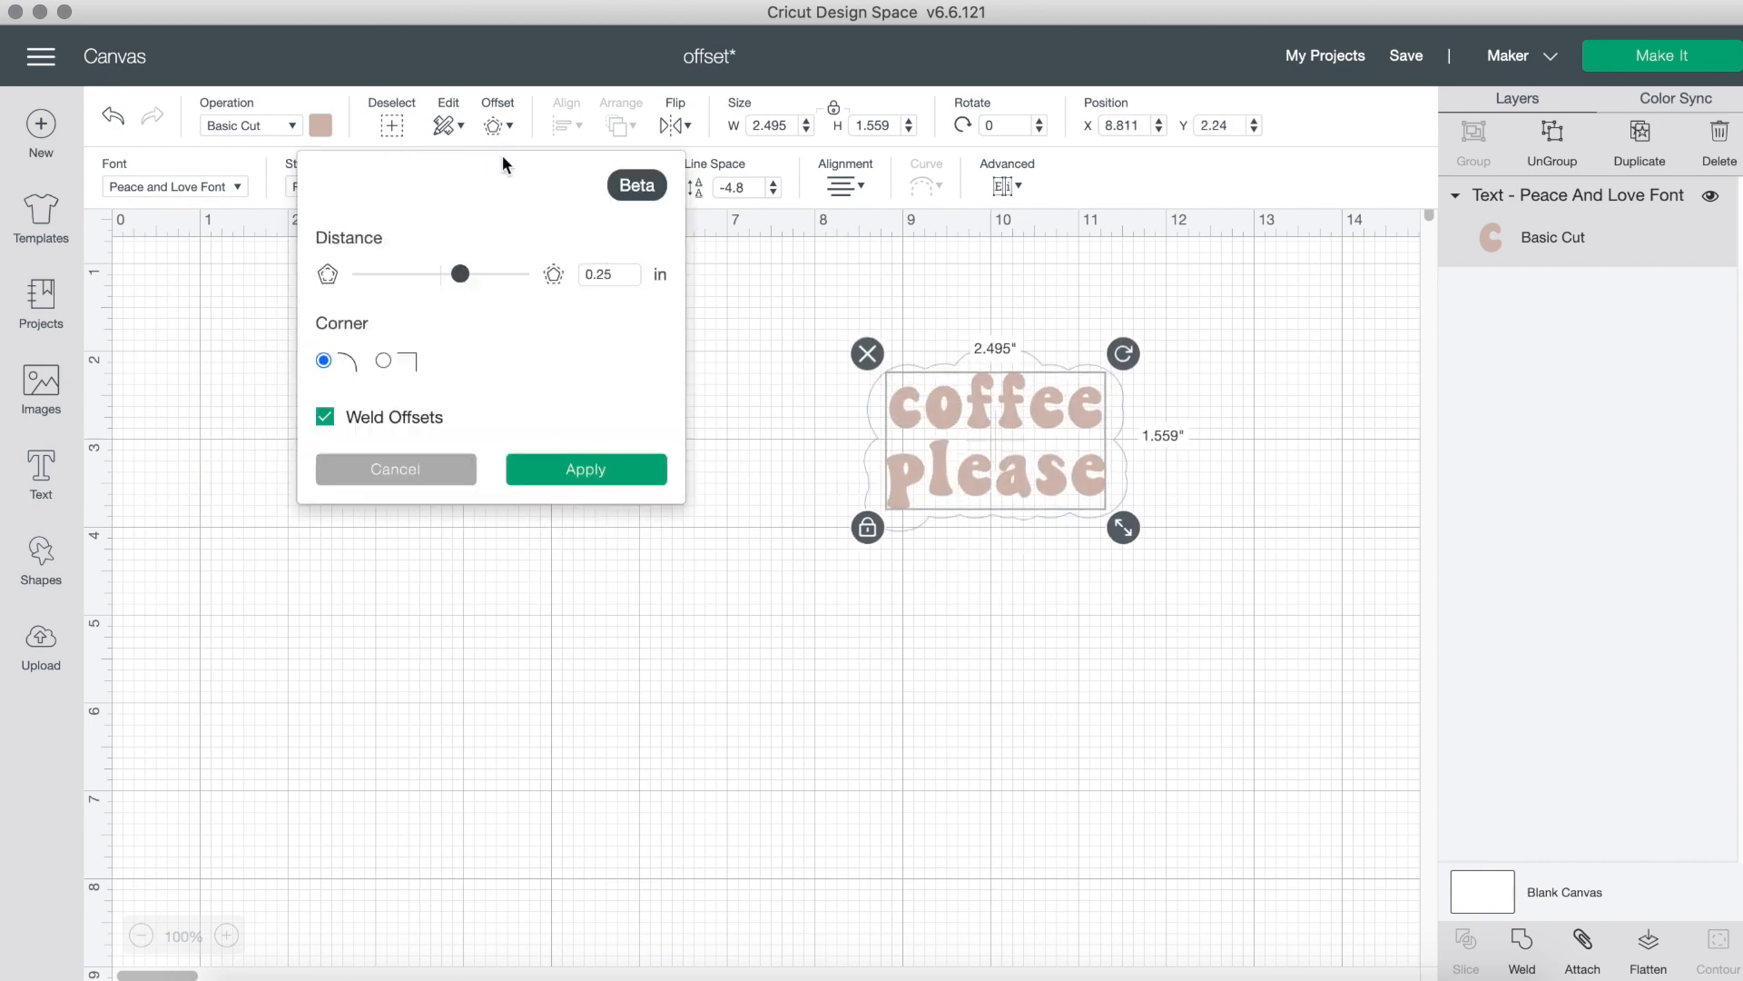
mouse_move(463, 284)
mouse_down()
mouse_move(502, 284)
mouse_move(417, 285)
mouse_move(459, 287)
mouse_up()
click(384, 363)
click(324, 363)
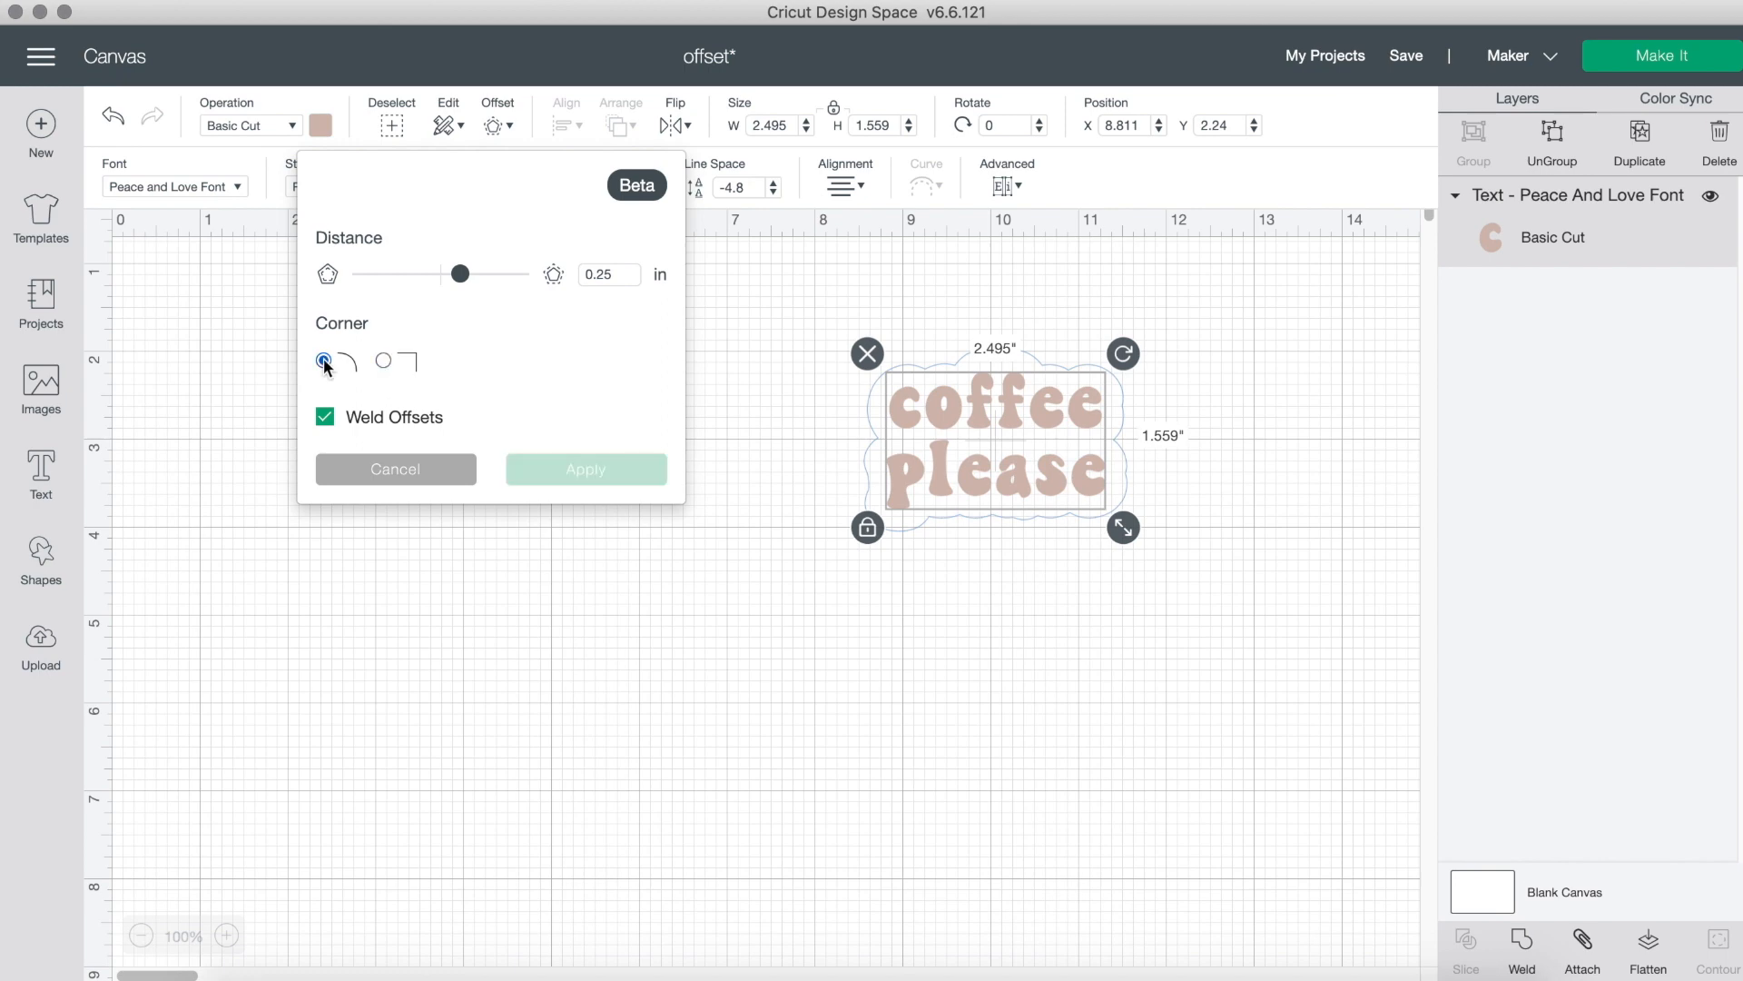
drag(461, 273, 457, 275)
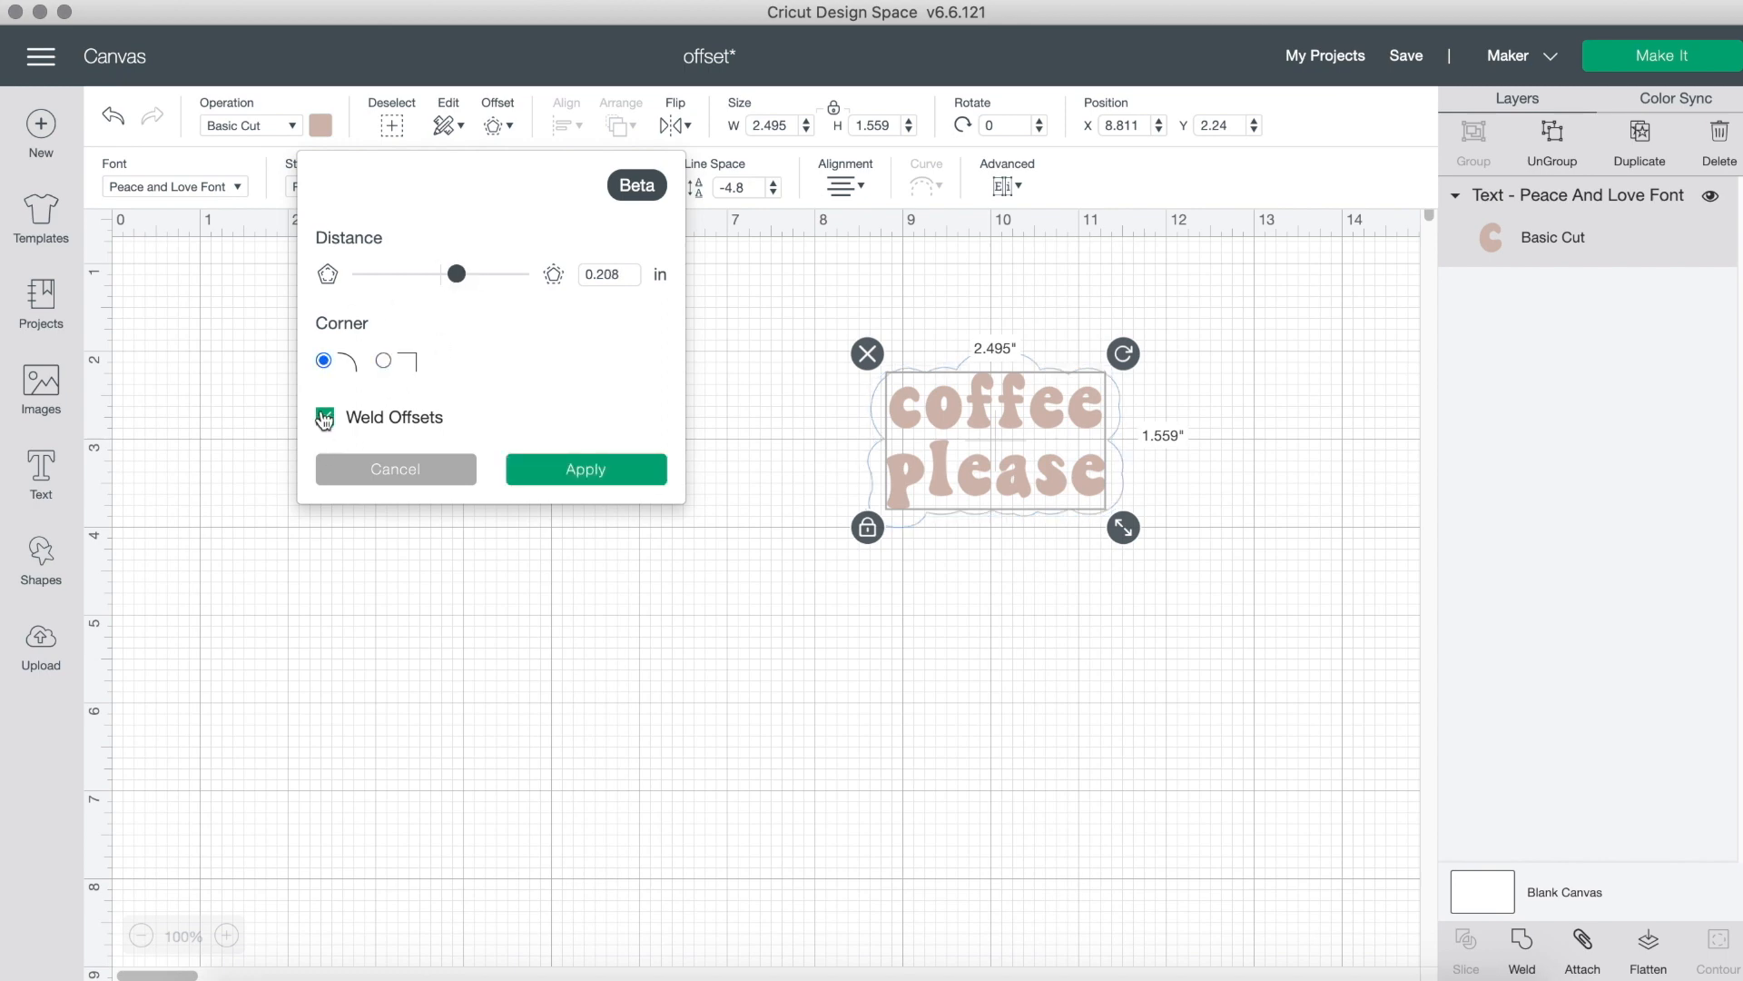
click(325, 417)
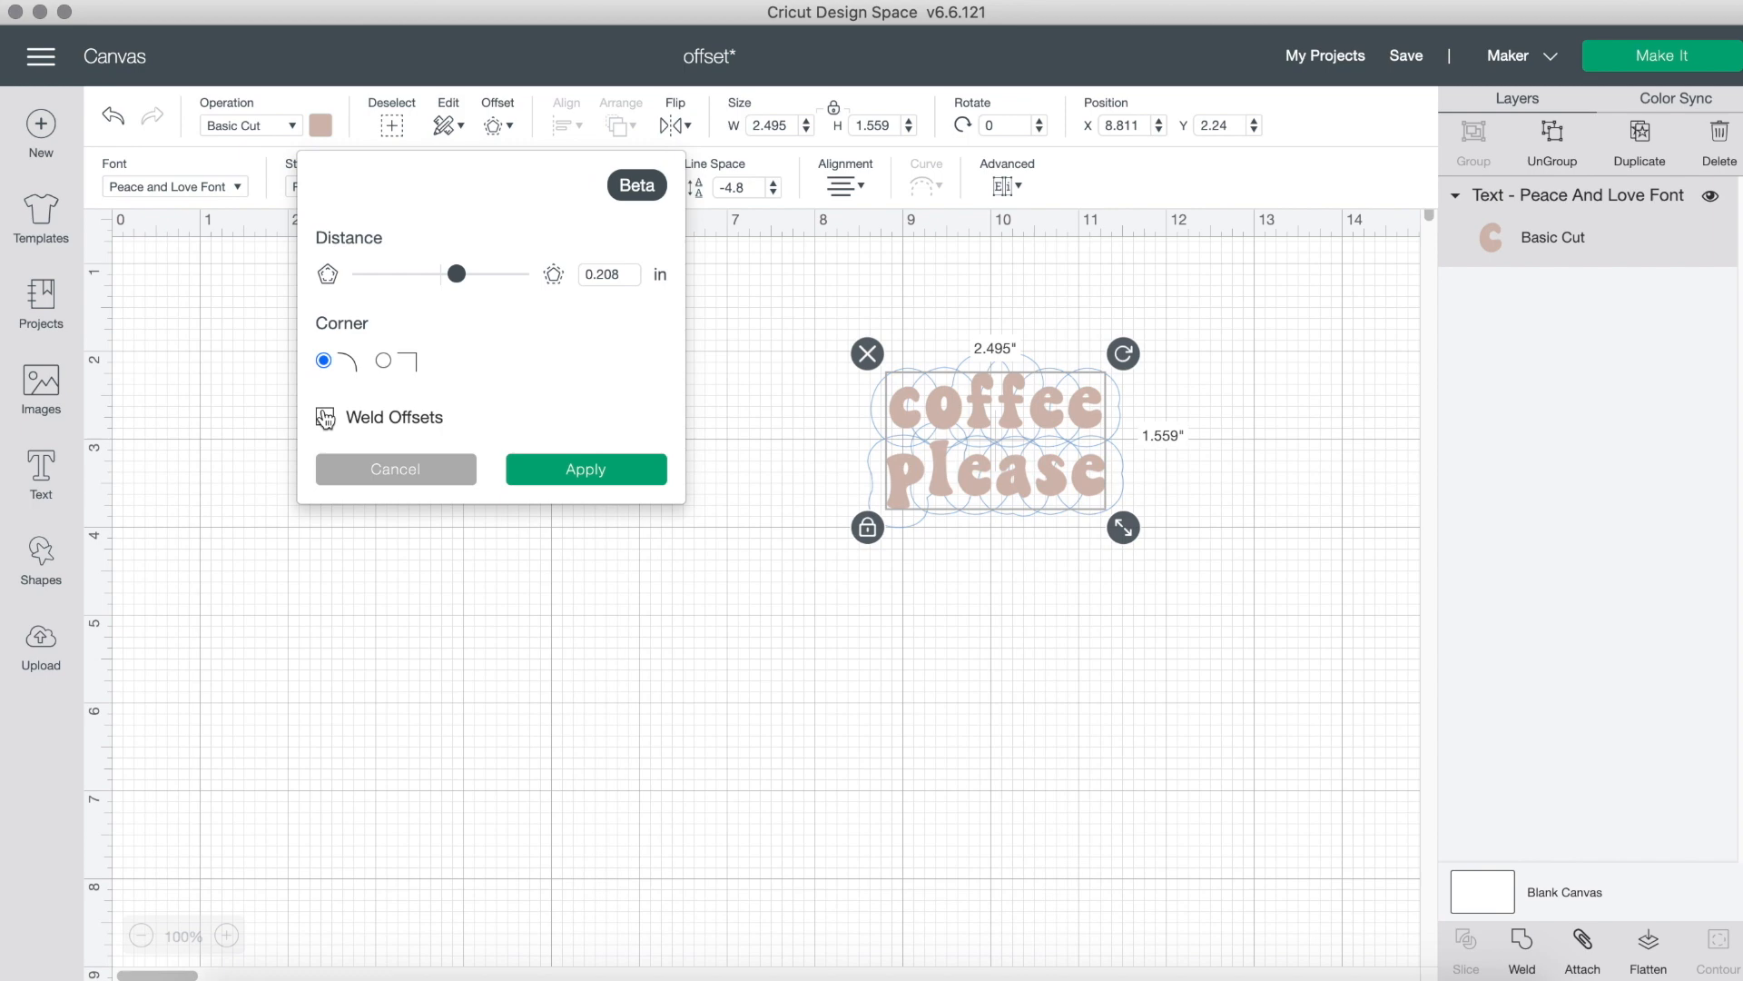
click(325, 417)
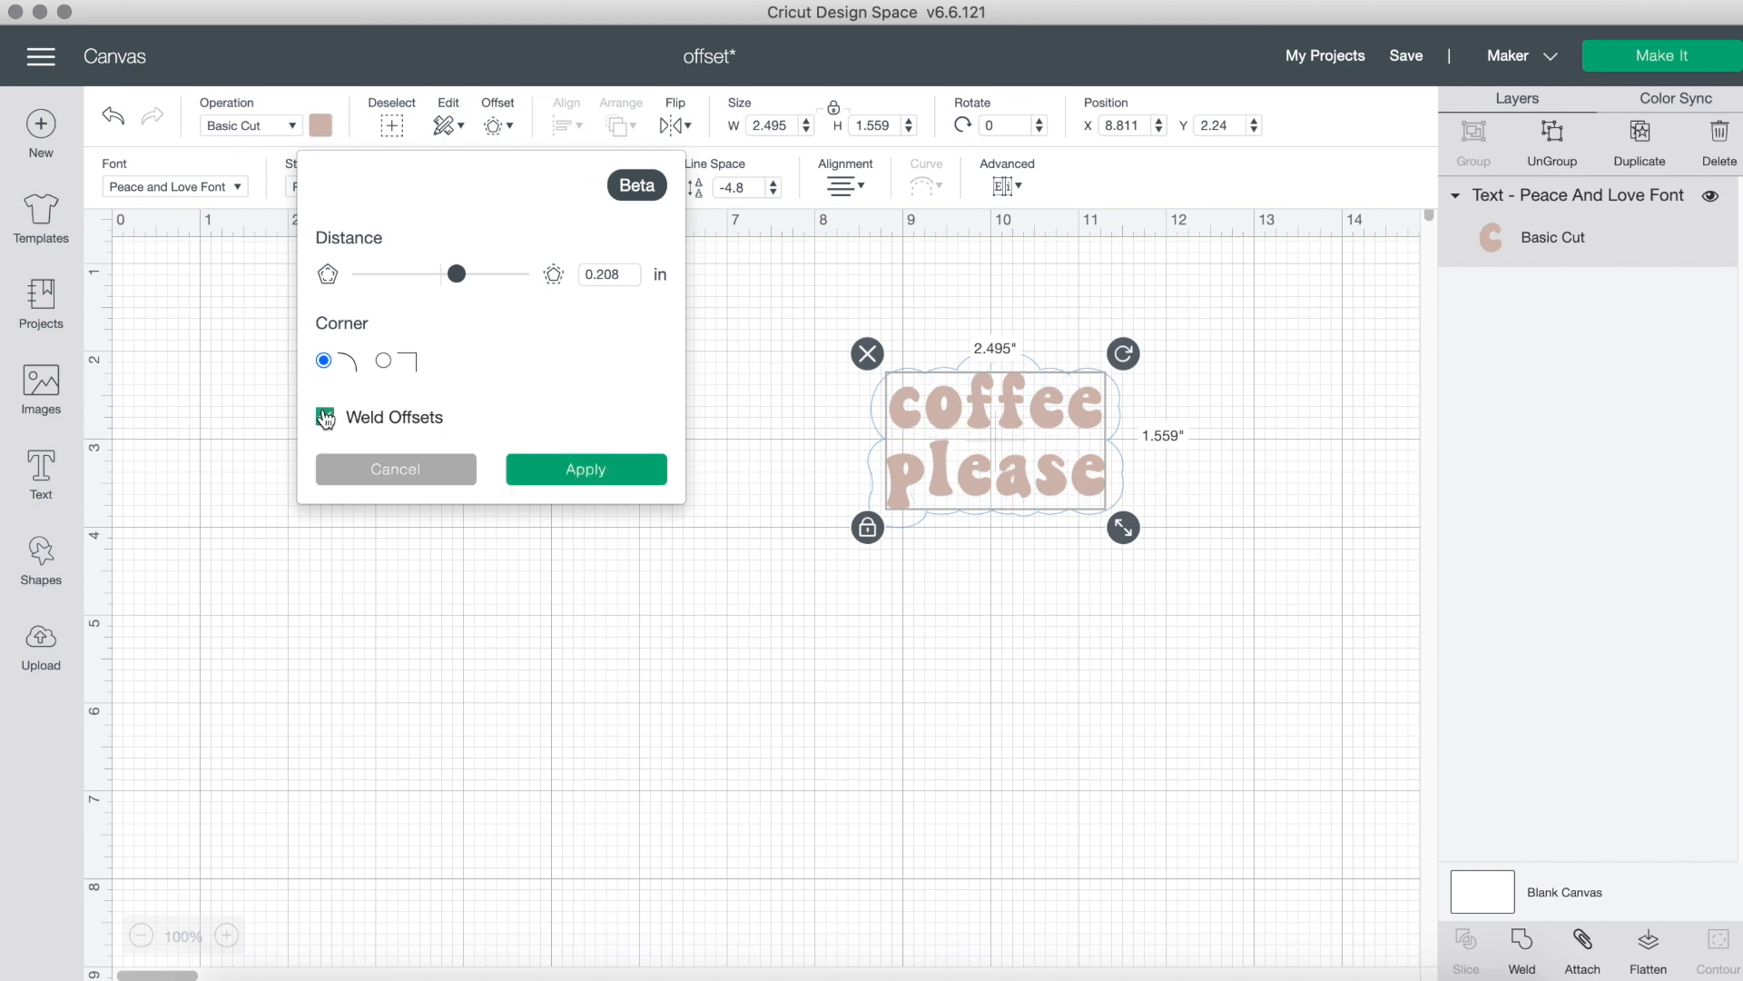
click(586, 470)
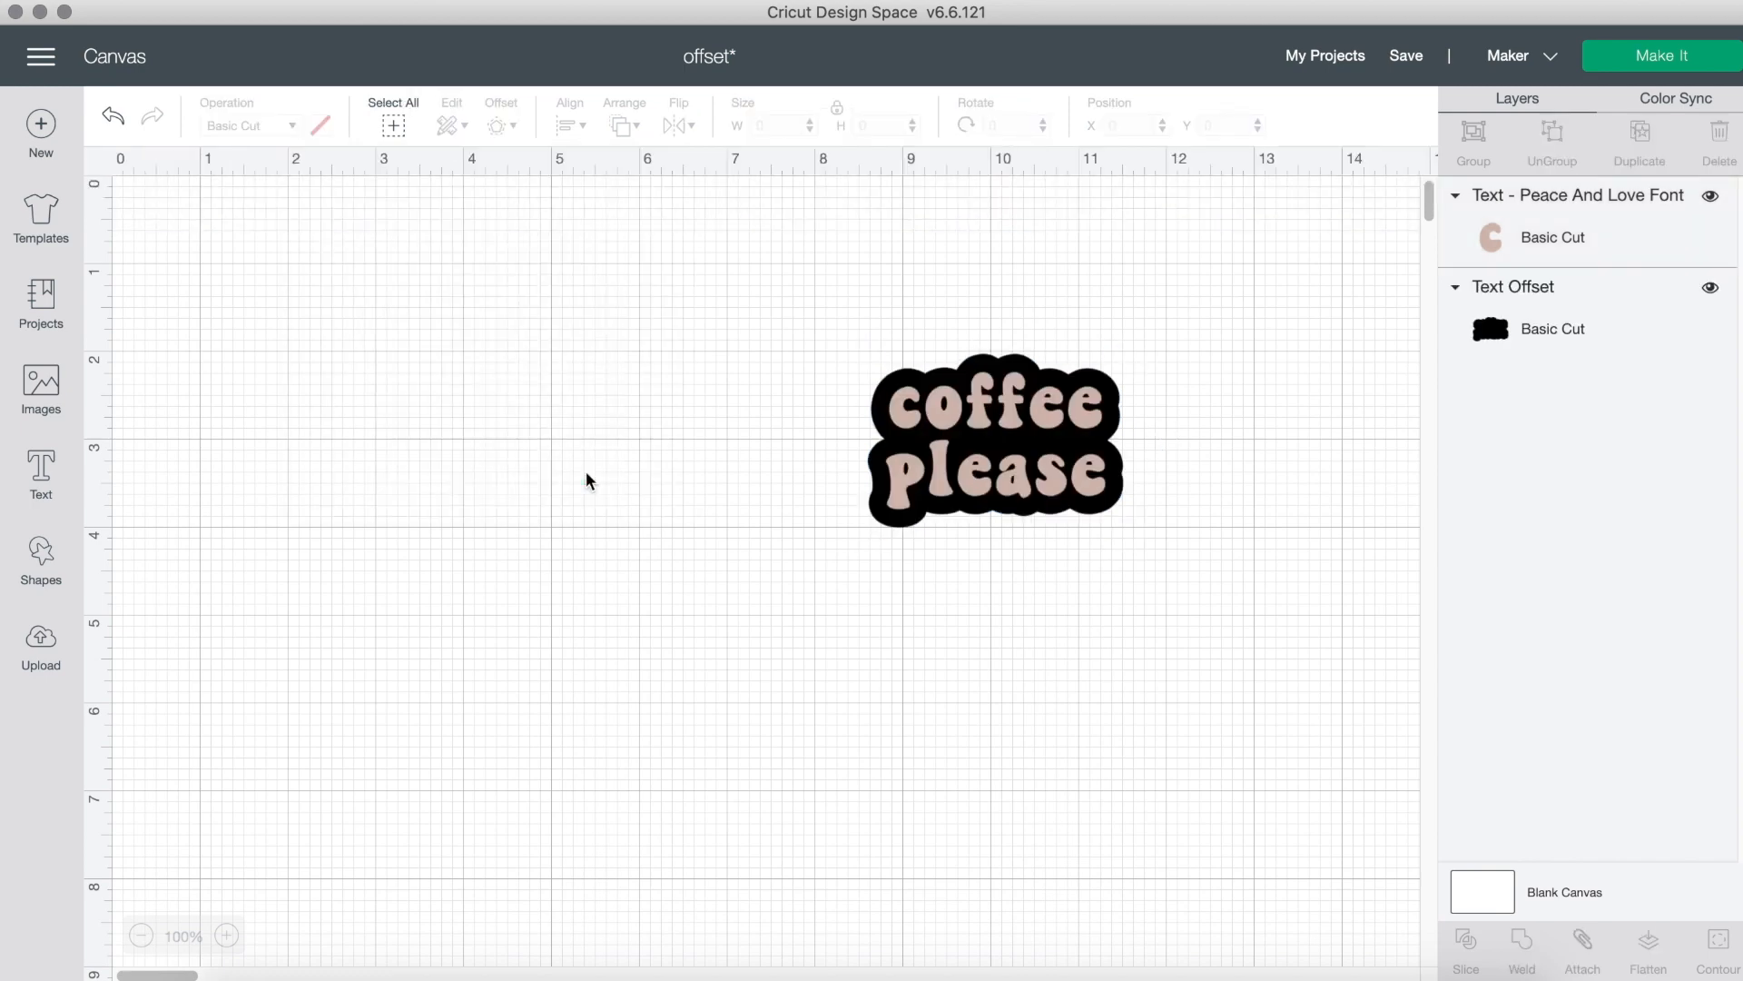
Move the text and its offset together to the canvas's upper-left area and undo the text's separate shift.
drag(1150, 564, 998, 387)
drag(1031, 457, 415, 389)
click(626, 413)
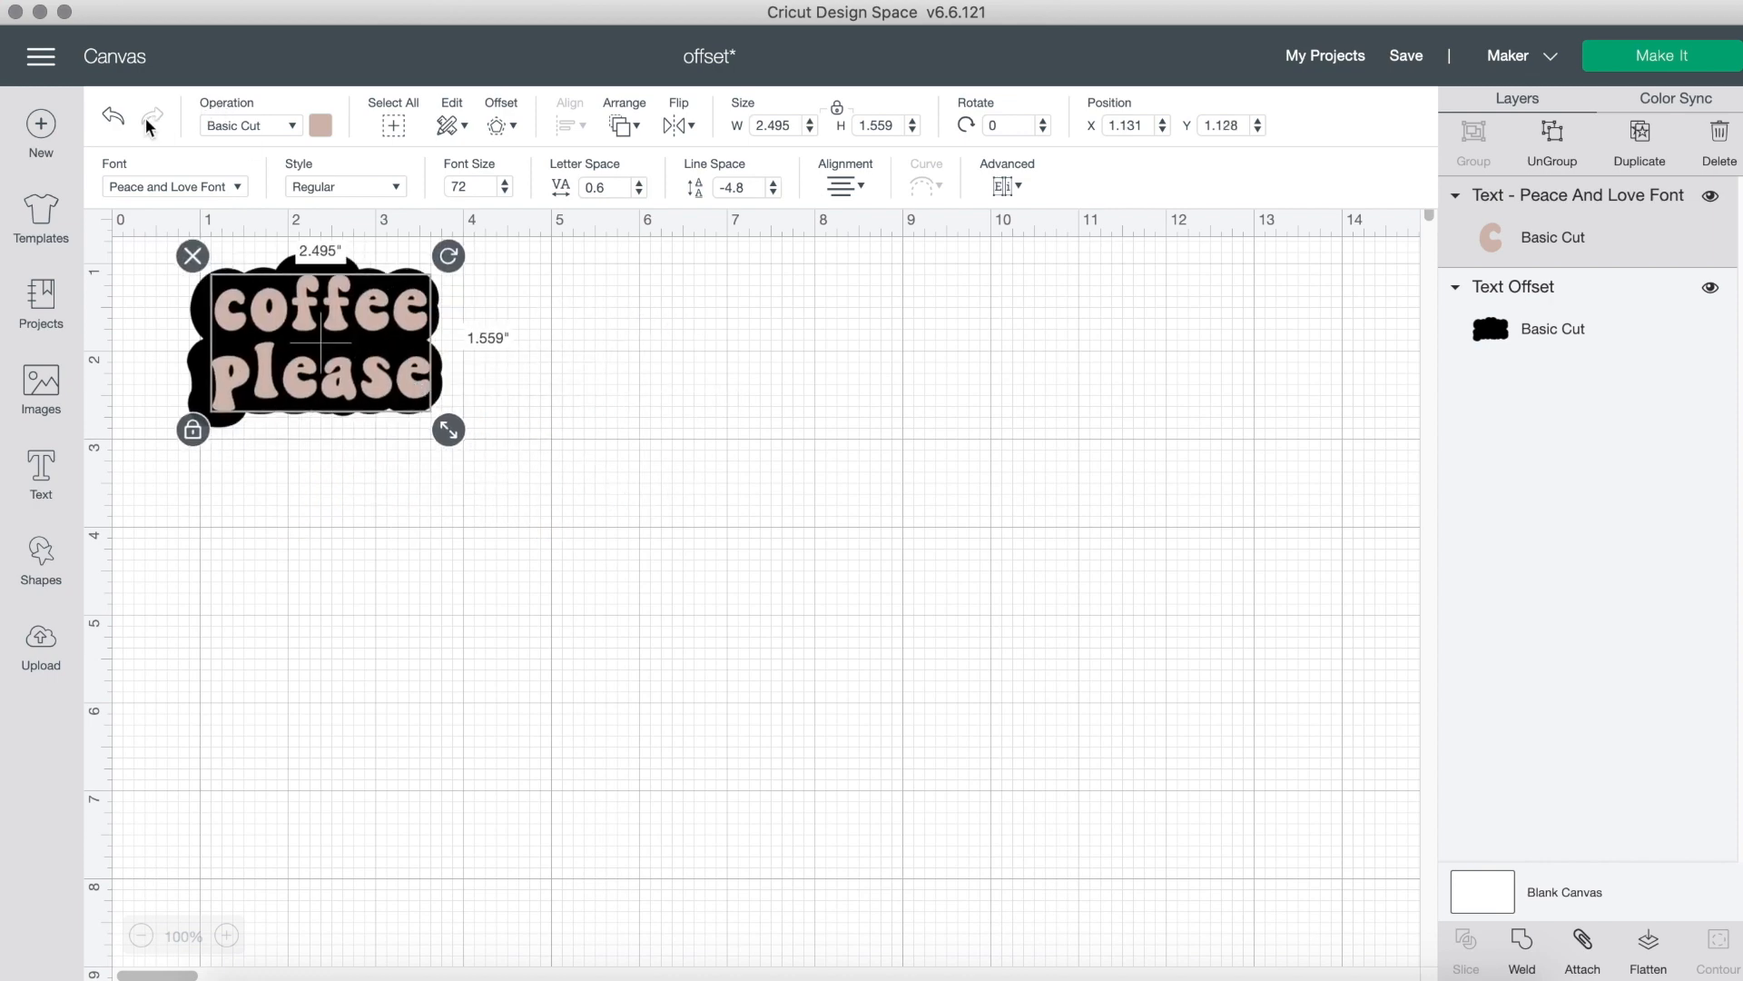
click(114, 116)
Center the text and its offset on each other horizontally and vertically.
drag(539, 460, 350, 329)
click(568, 125)
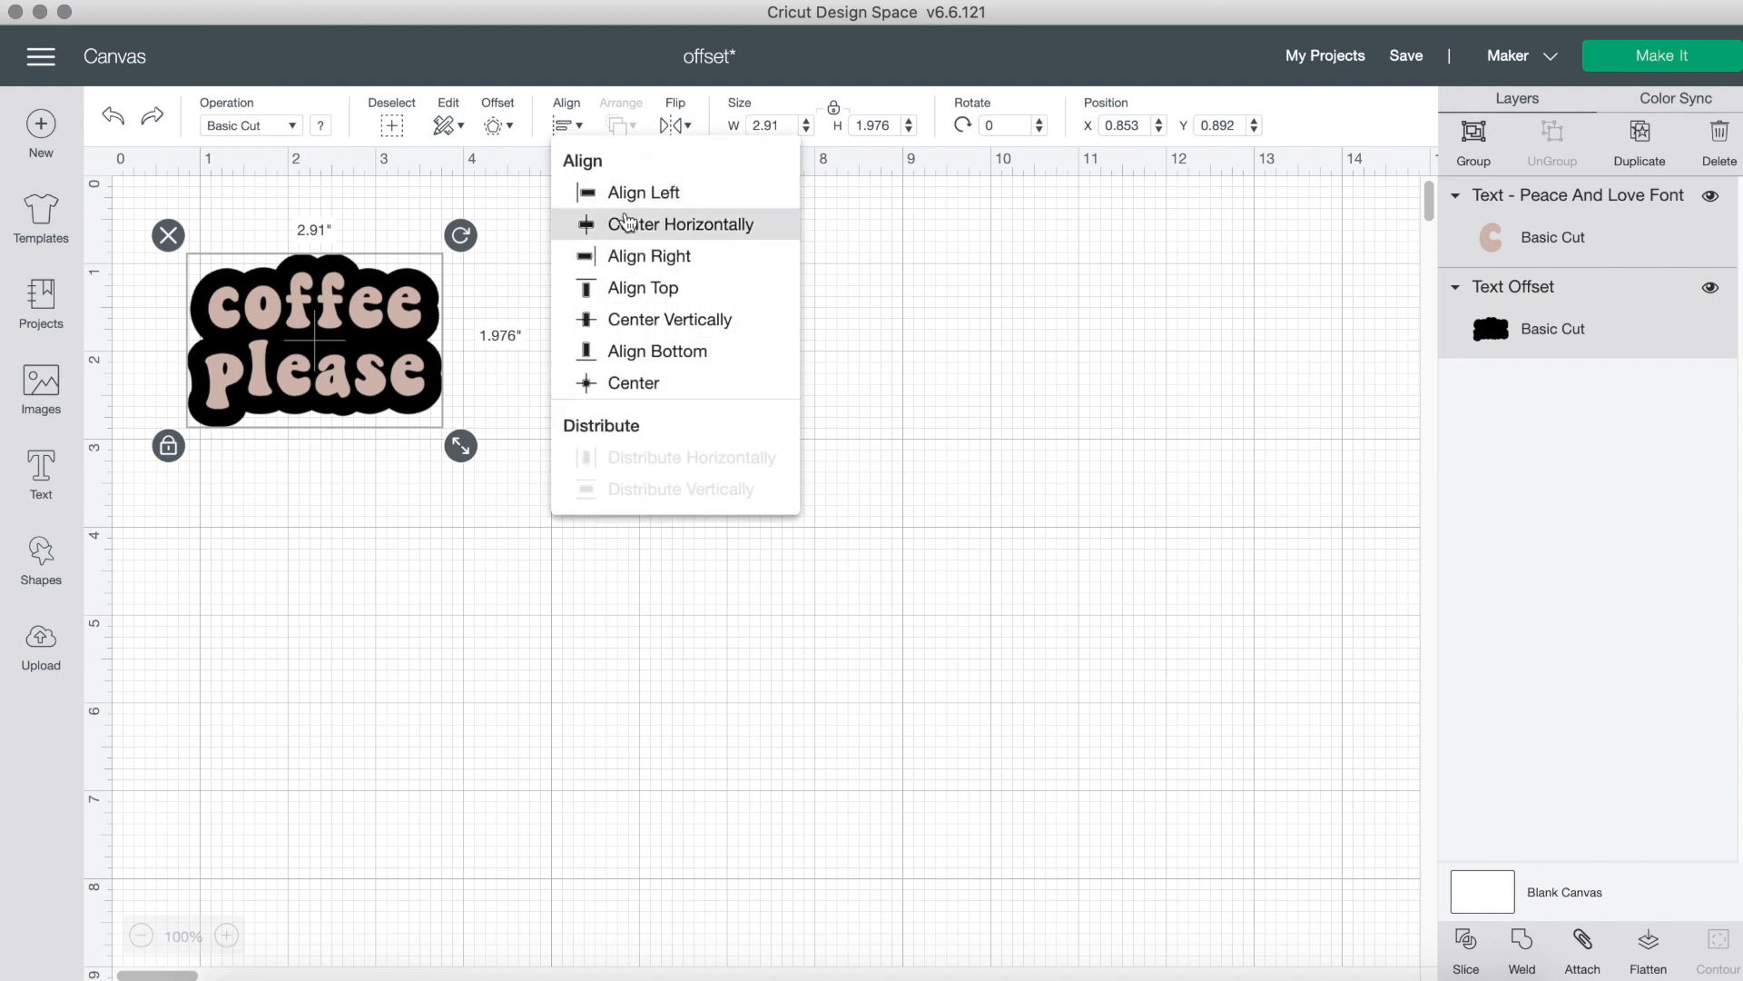
click(626, 221)
click(570, 124)
click(643, 325)
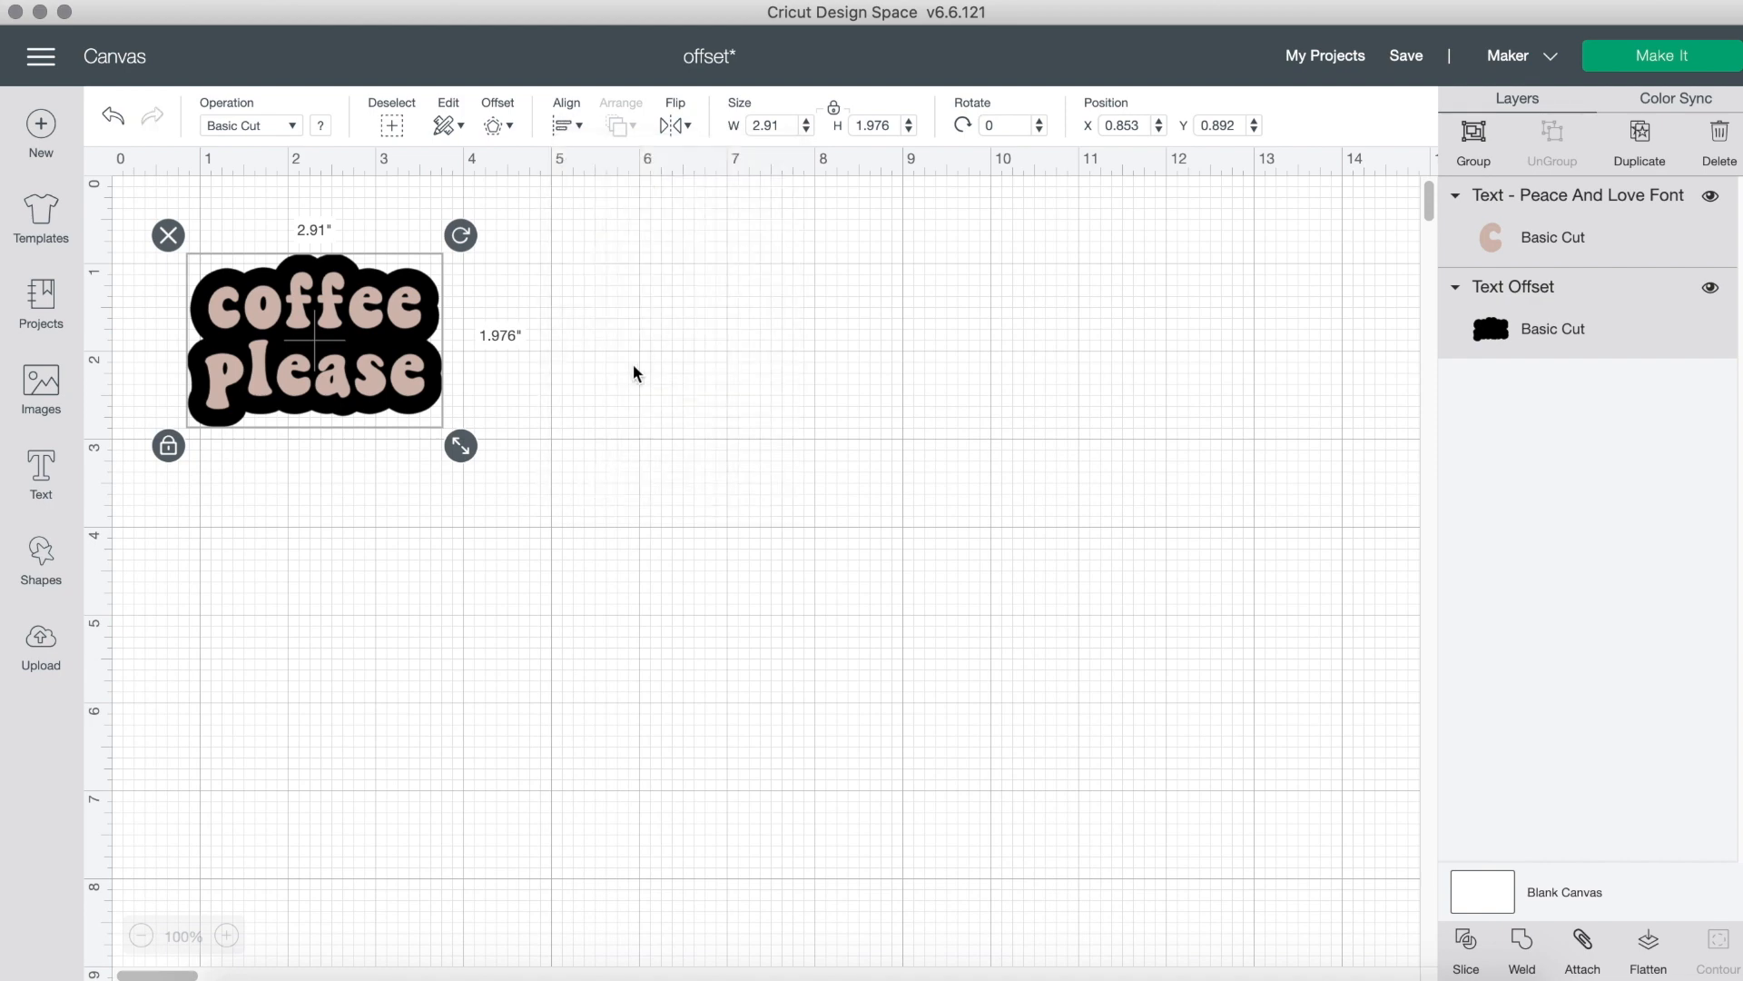
click(592, 434)
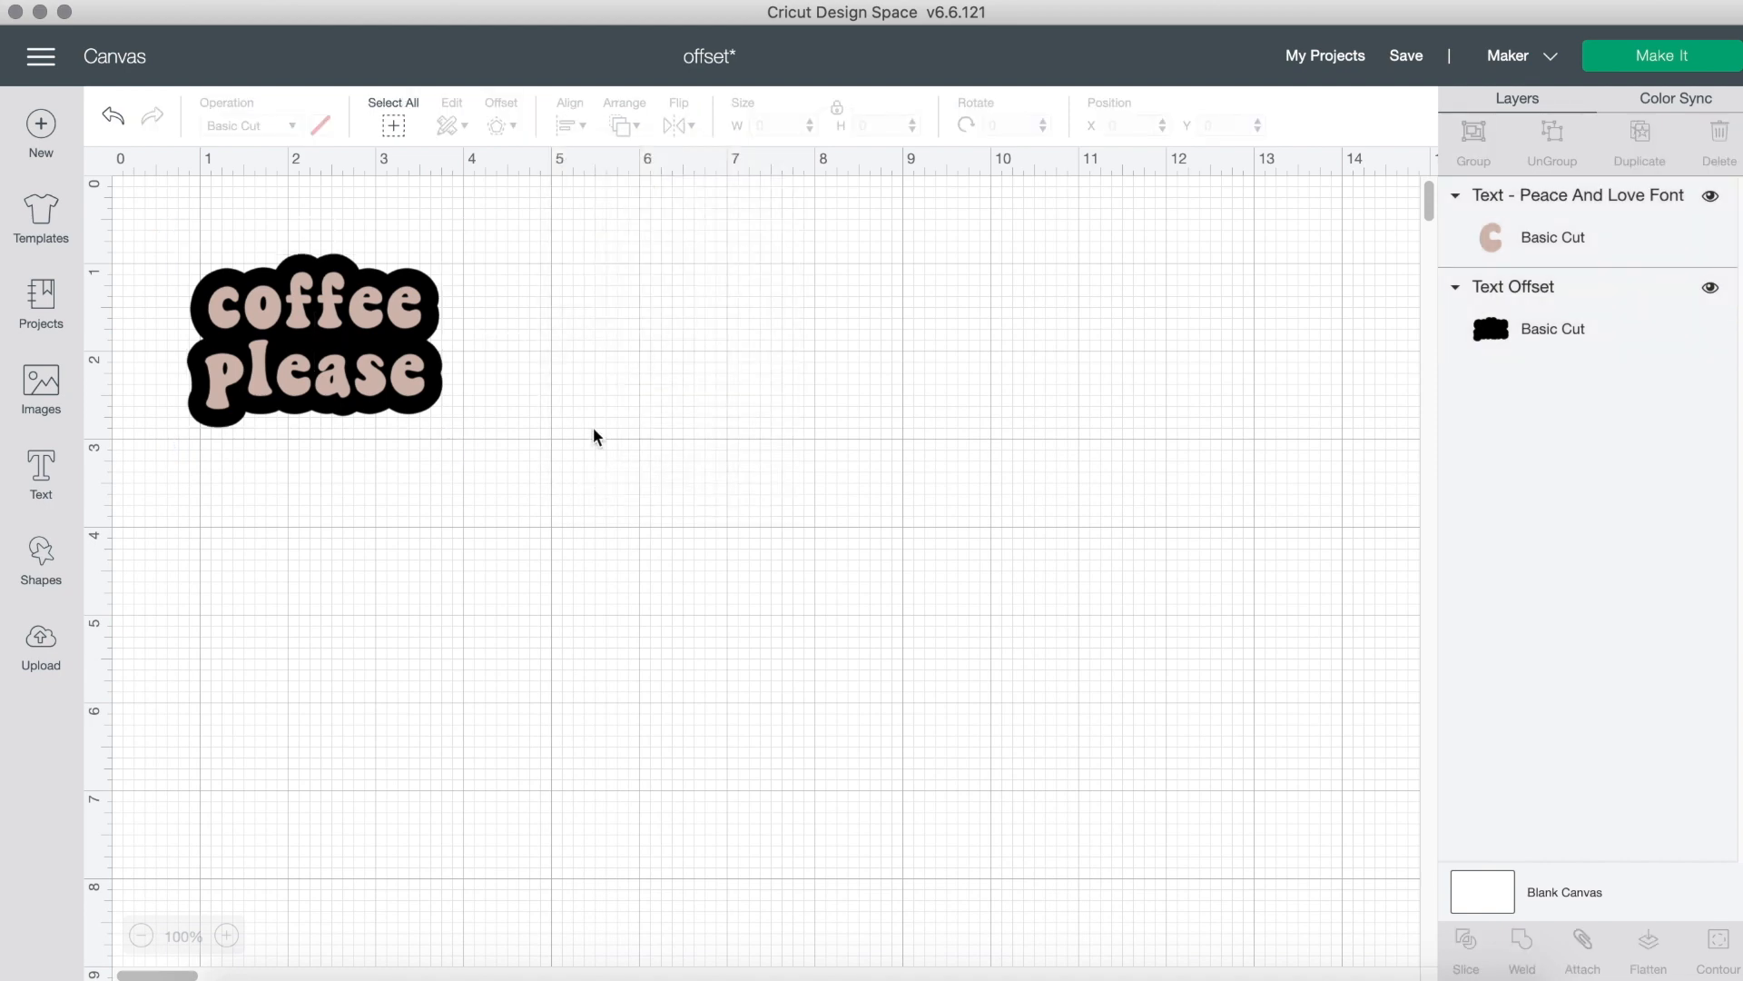
Change the color of the text's offset layer to white.
click(413, 405)
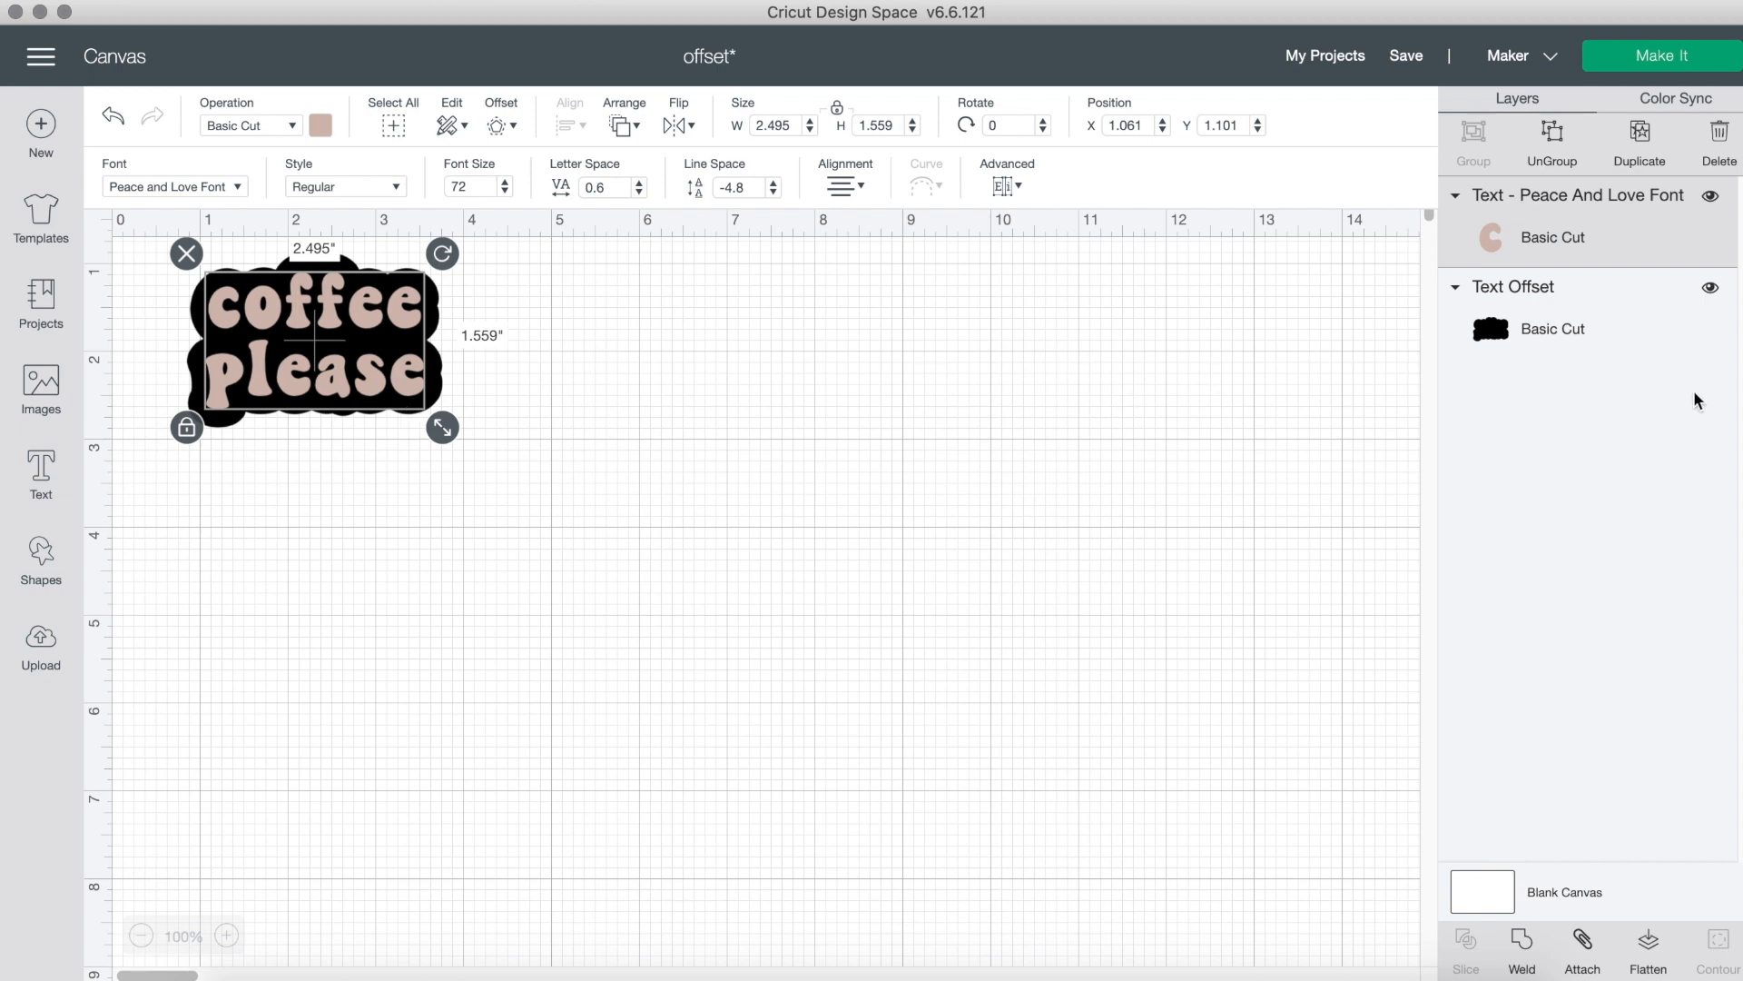
click(1516, 328)
click(319, 127)
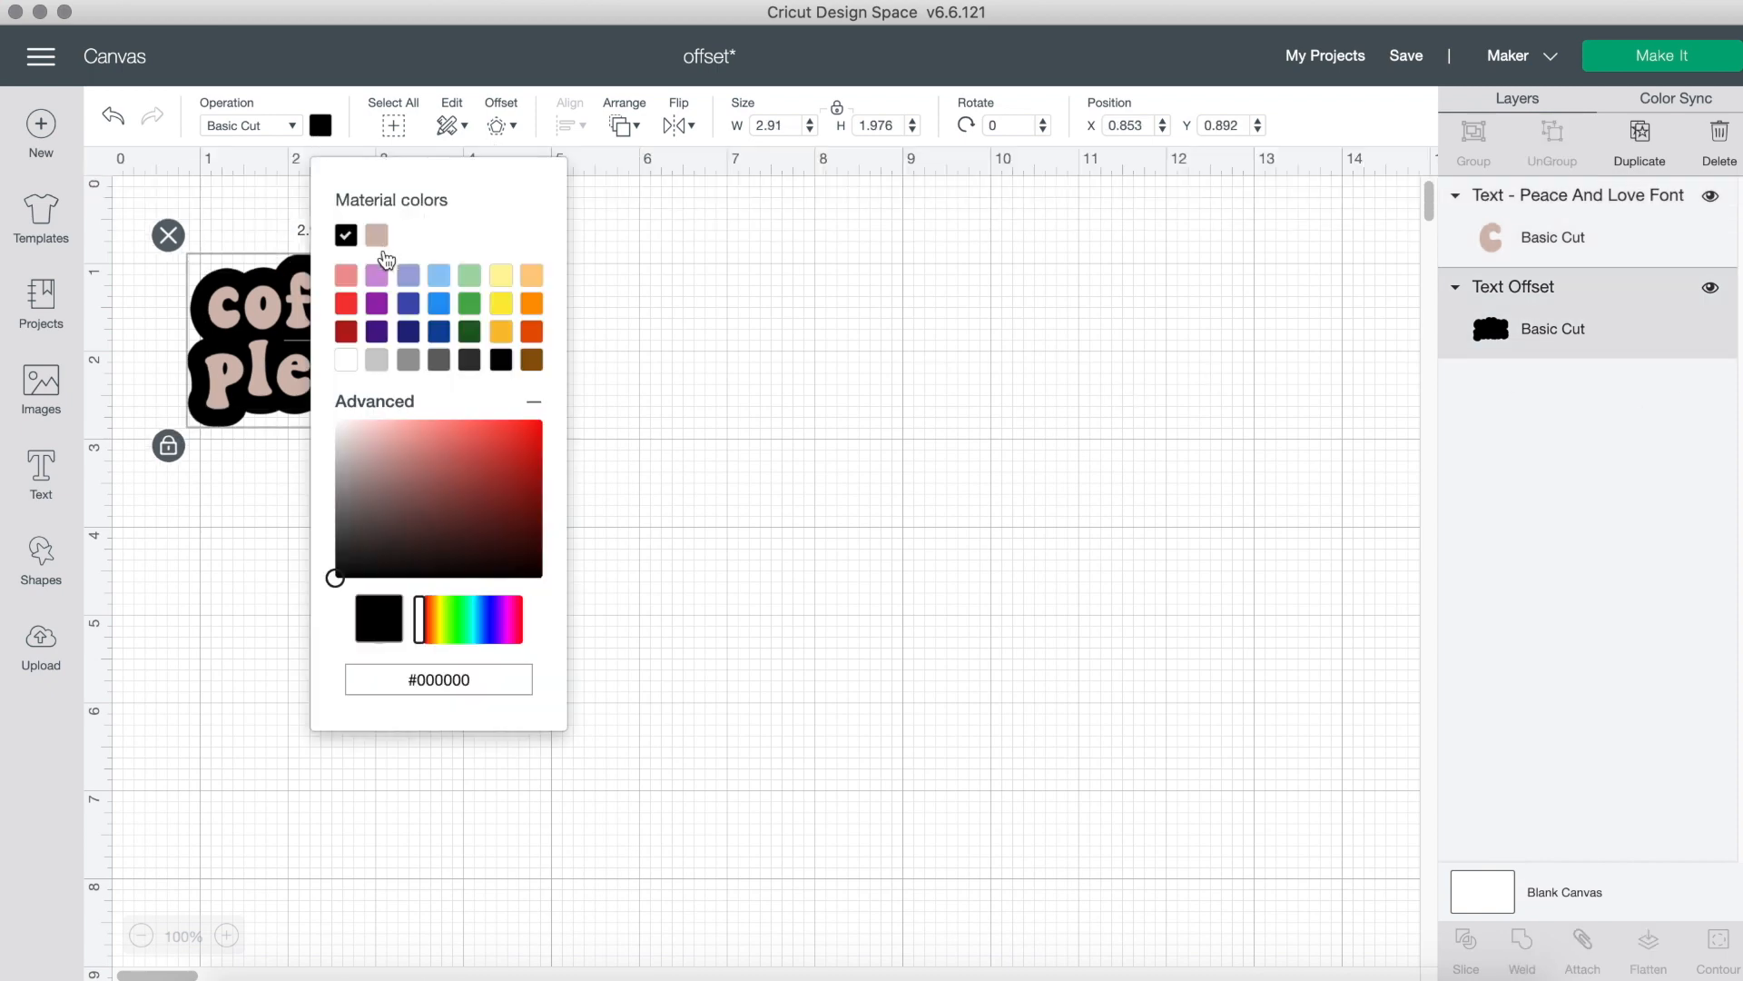
click(346, 360)
click(726, 435)
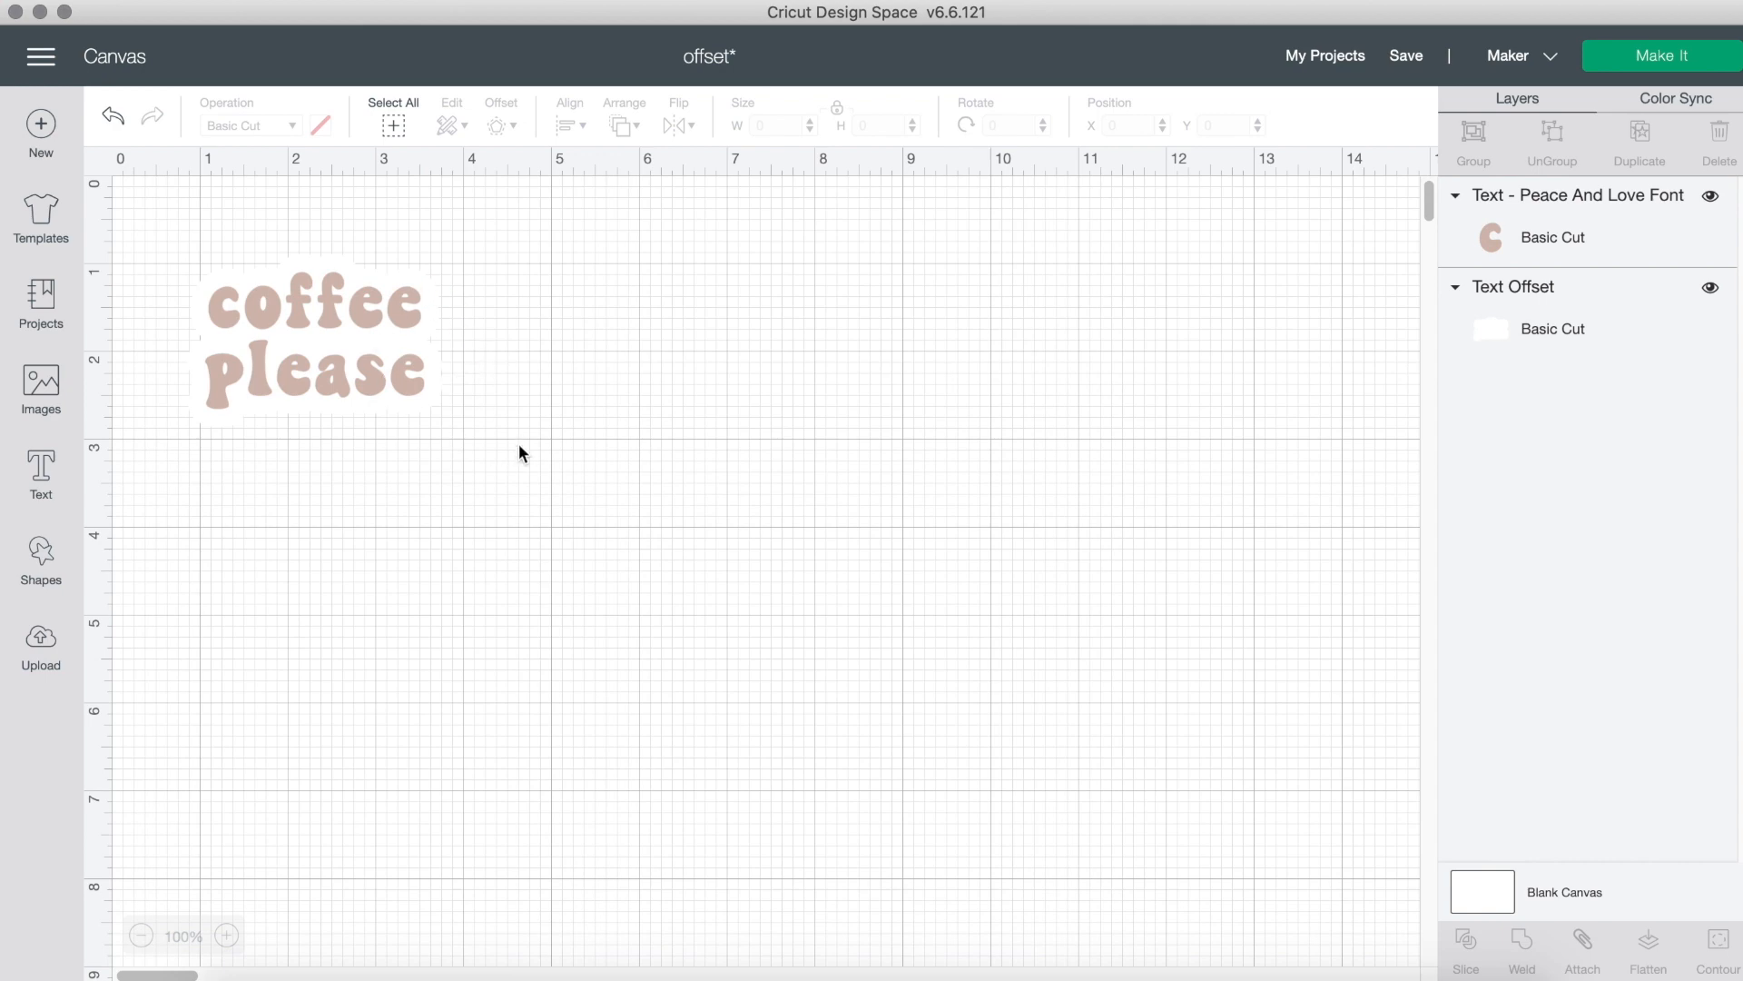
Center the text and its offset on each other horizontally and vertically, and flatten them into a single Print Then Cut layer.
drag(519, 443, 312, 259)
click(566, 128)
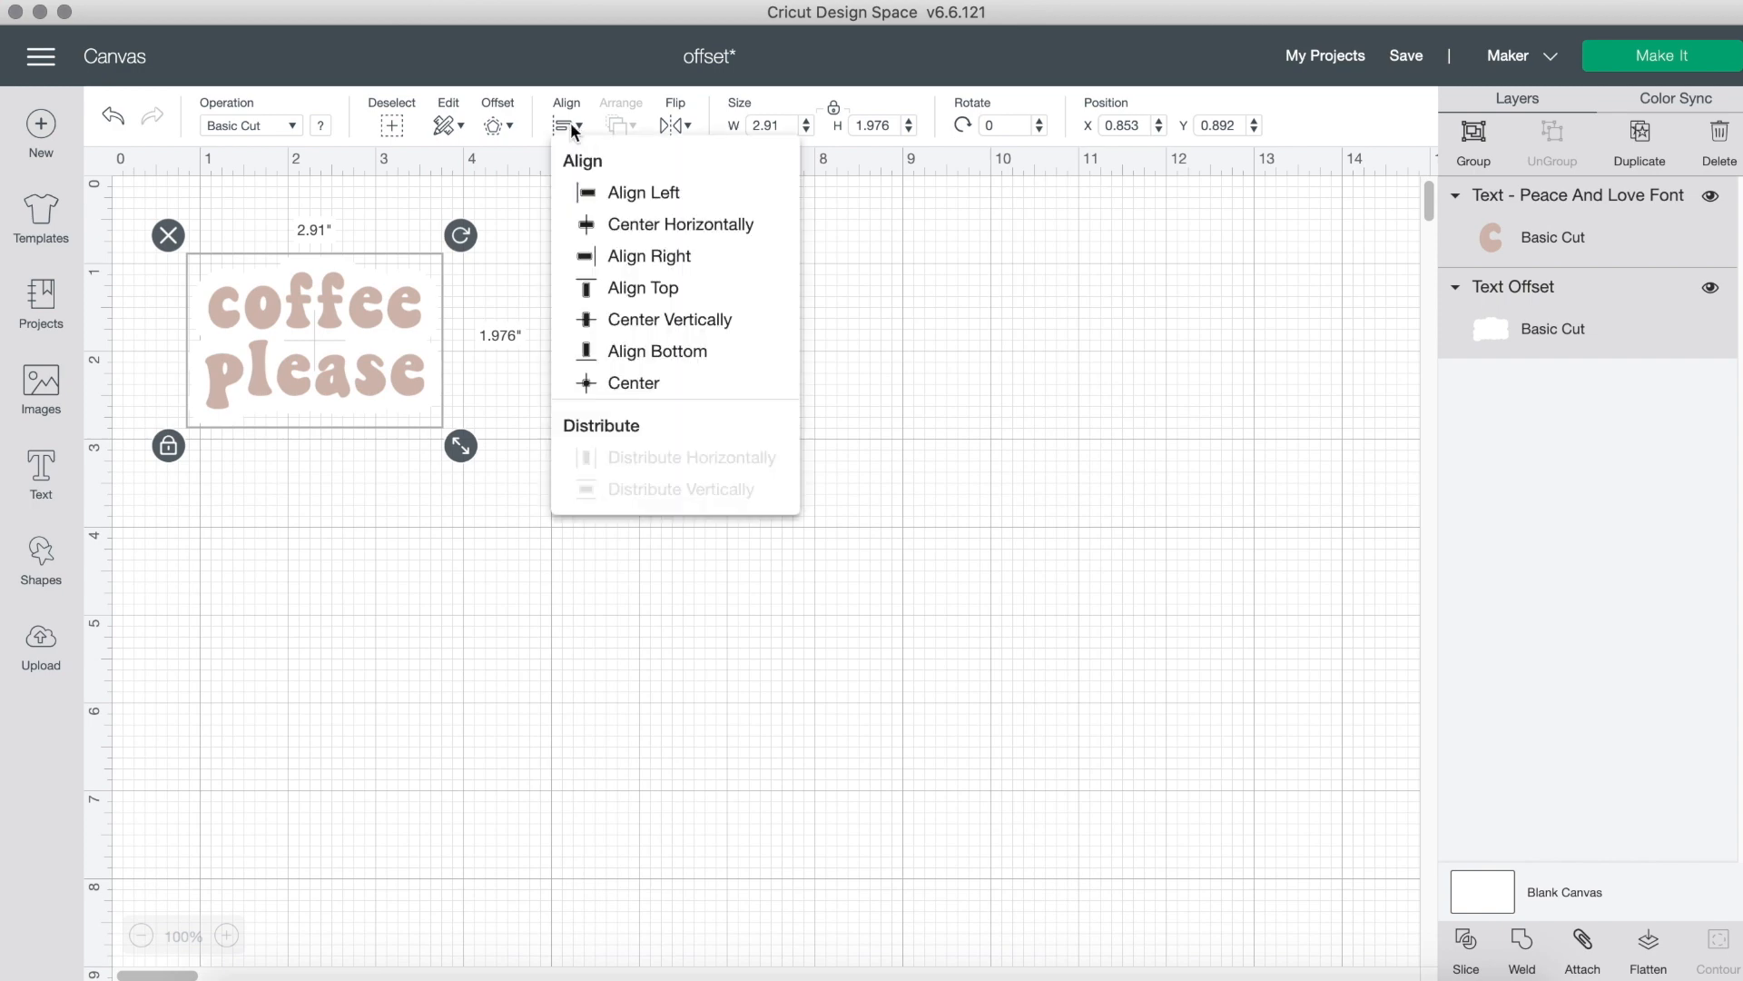
click(646, 225)
click(566, 128)
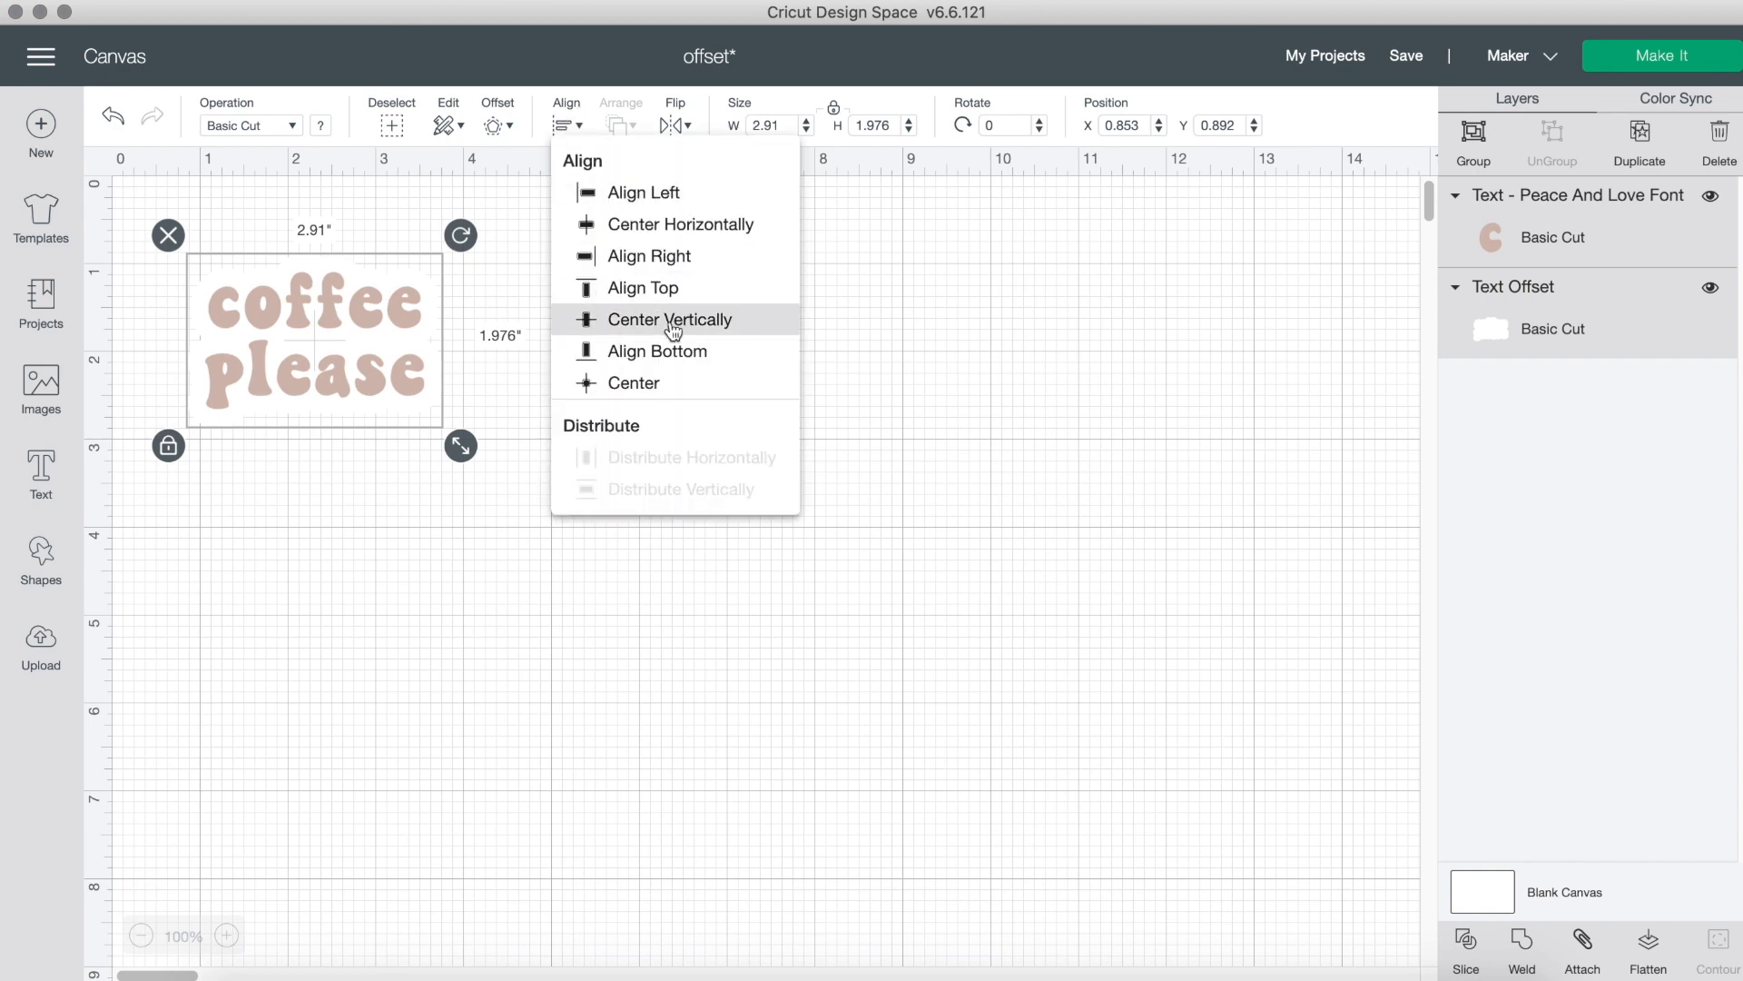
click(670, 319)
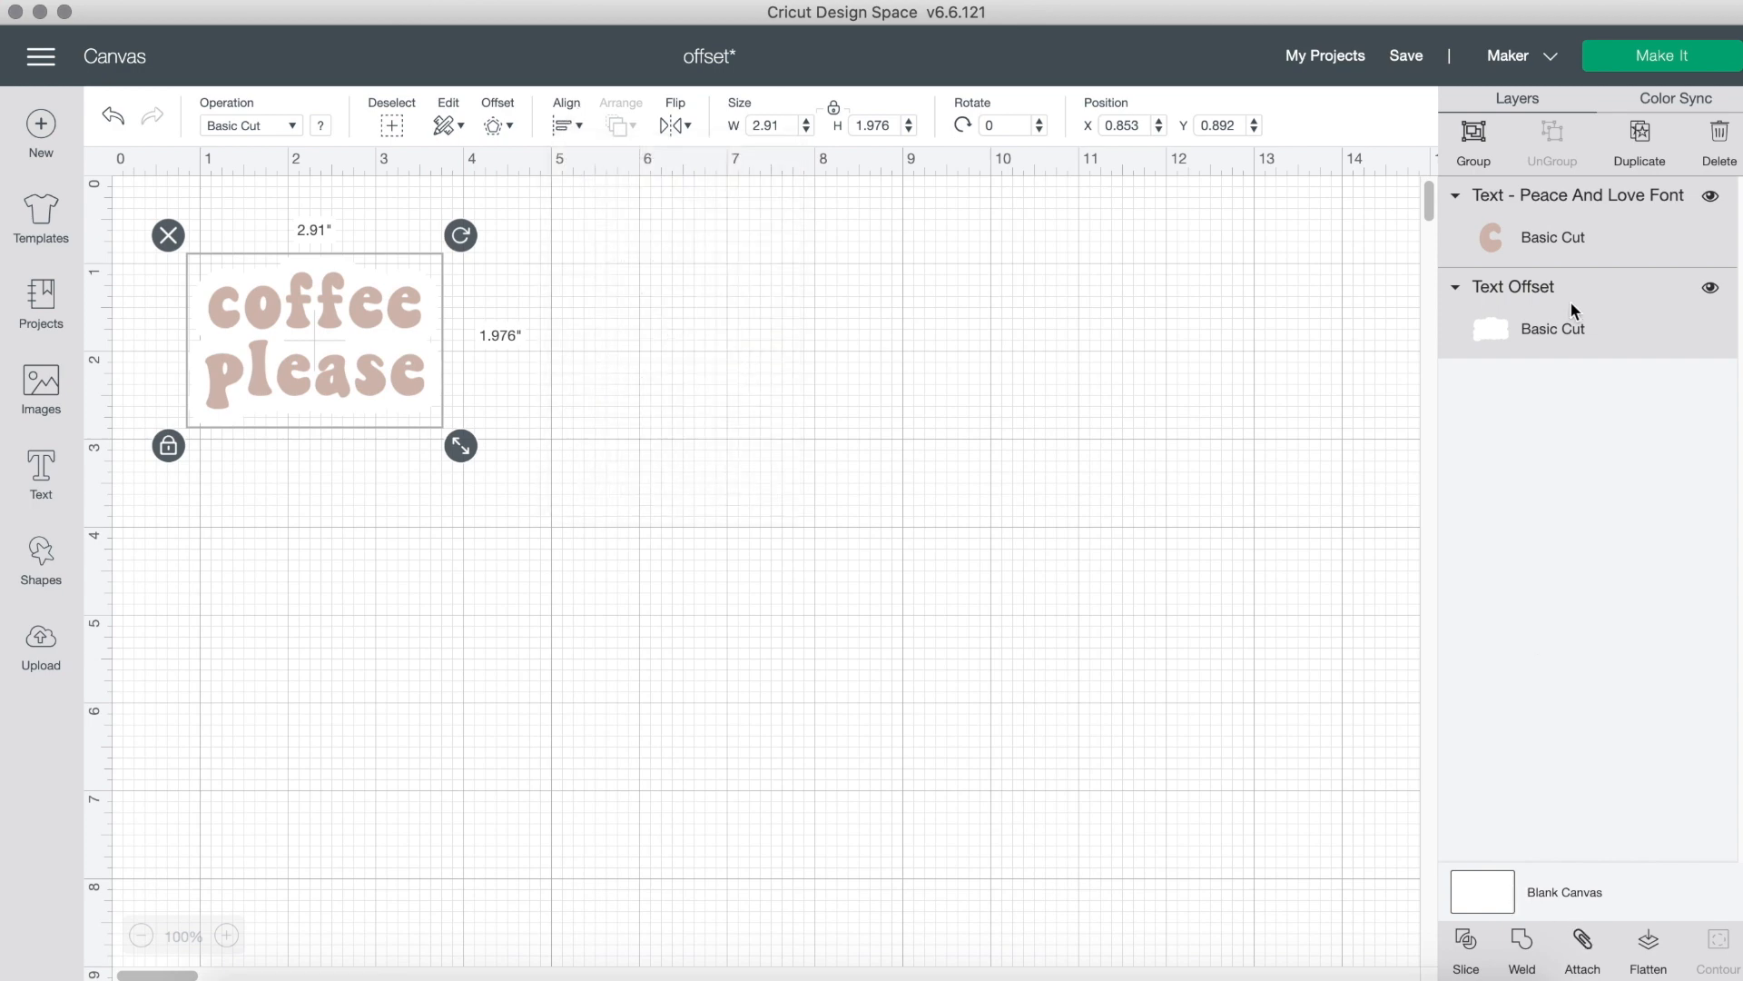
click(1473, 133)
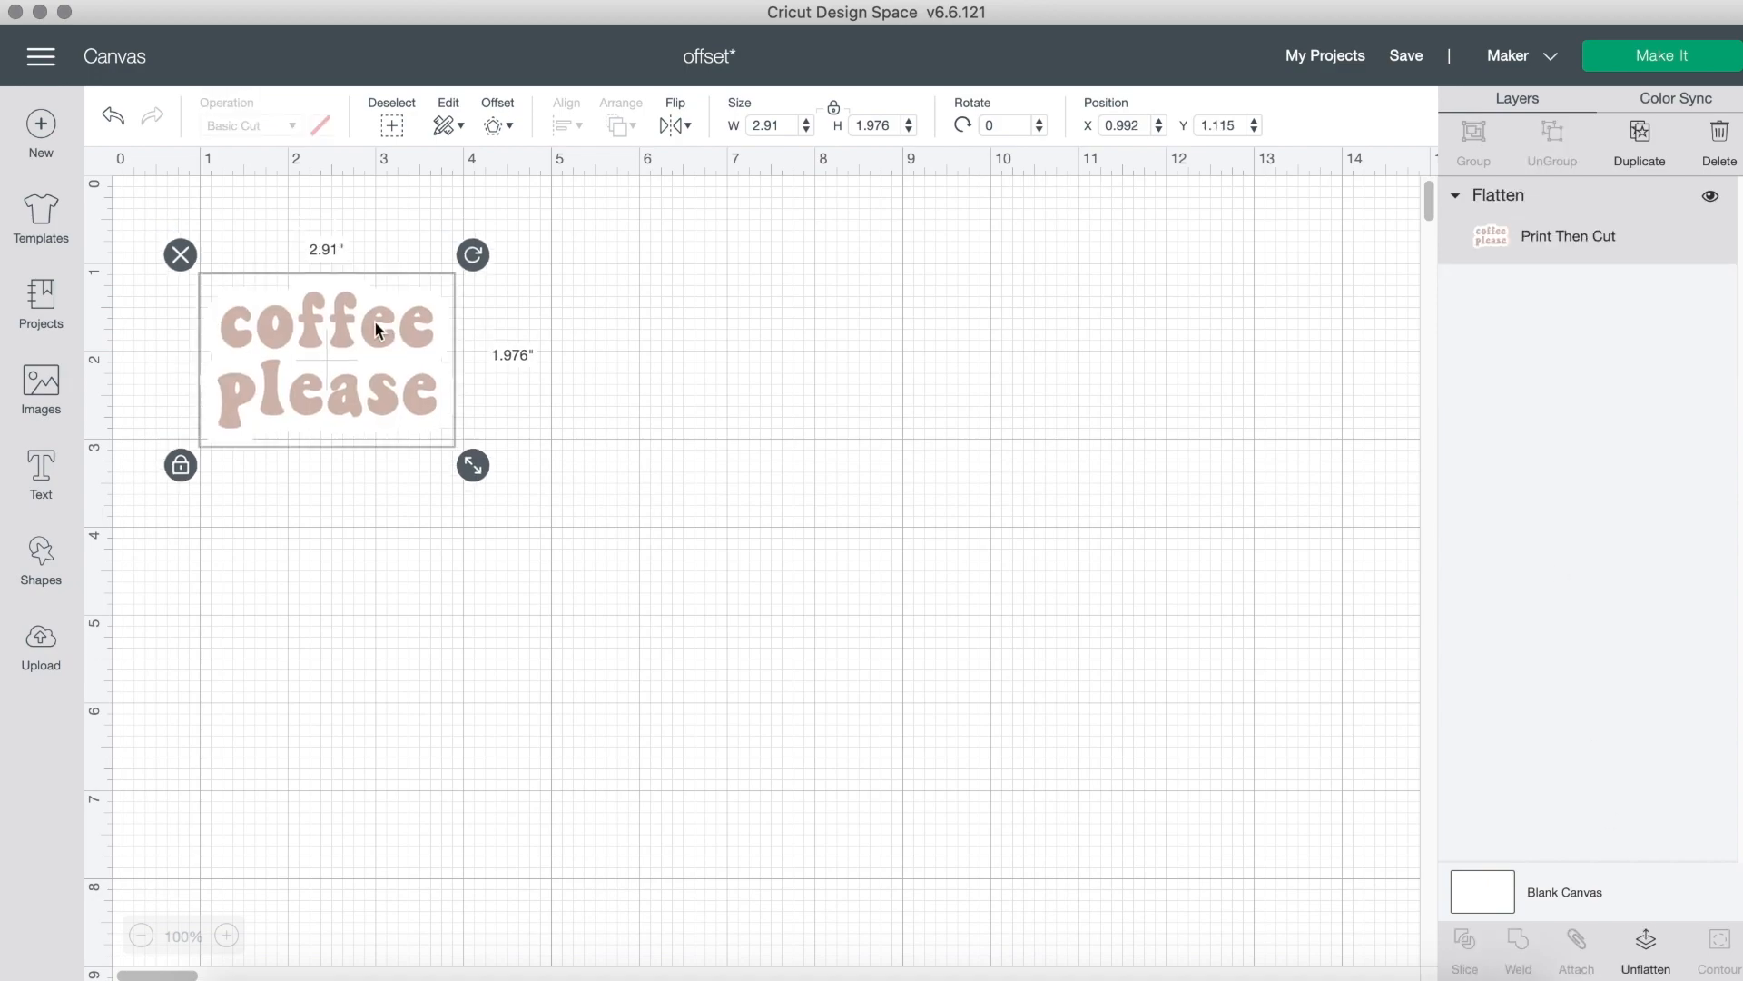
Preview the mat layout with 10 project copies and return to the canvas without continuing to print.
click(1660, 61)
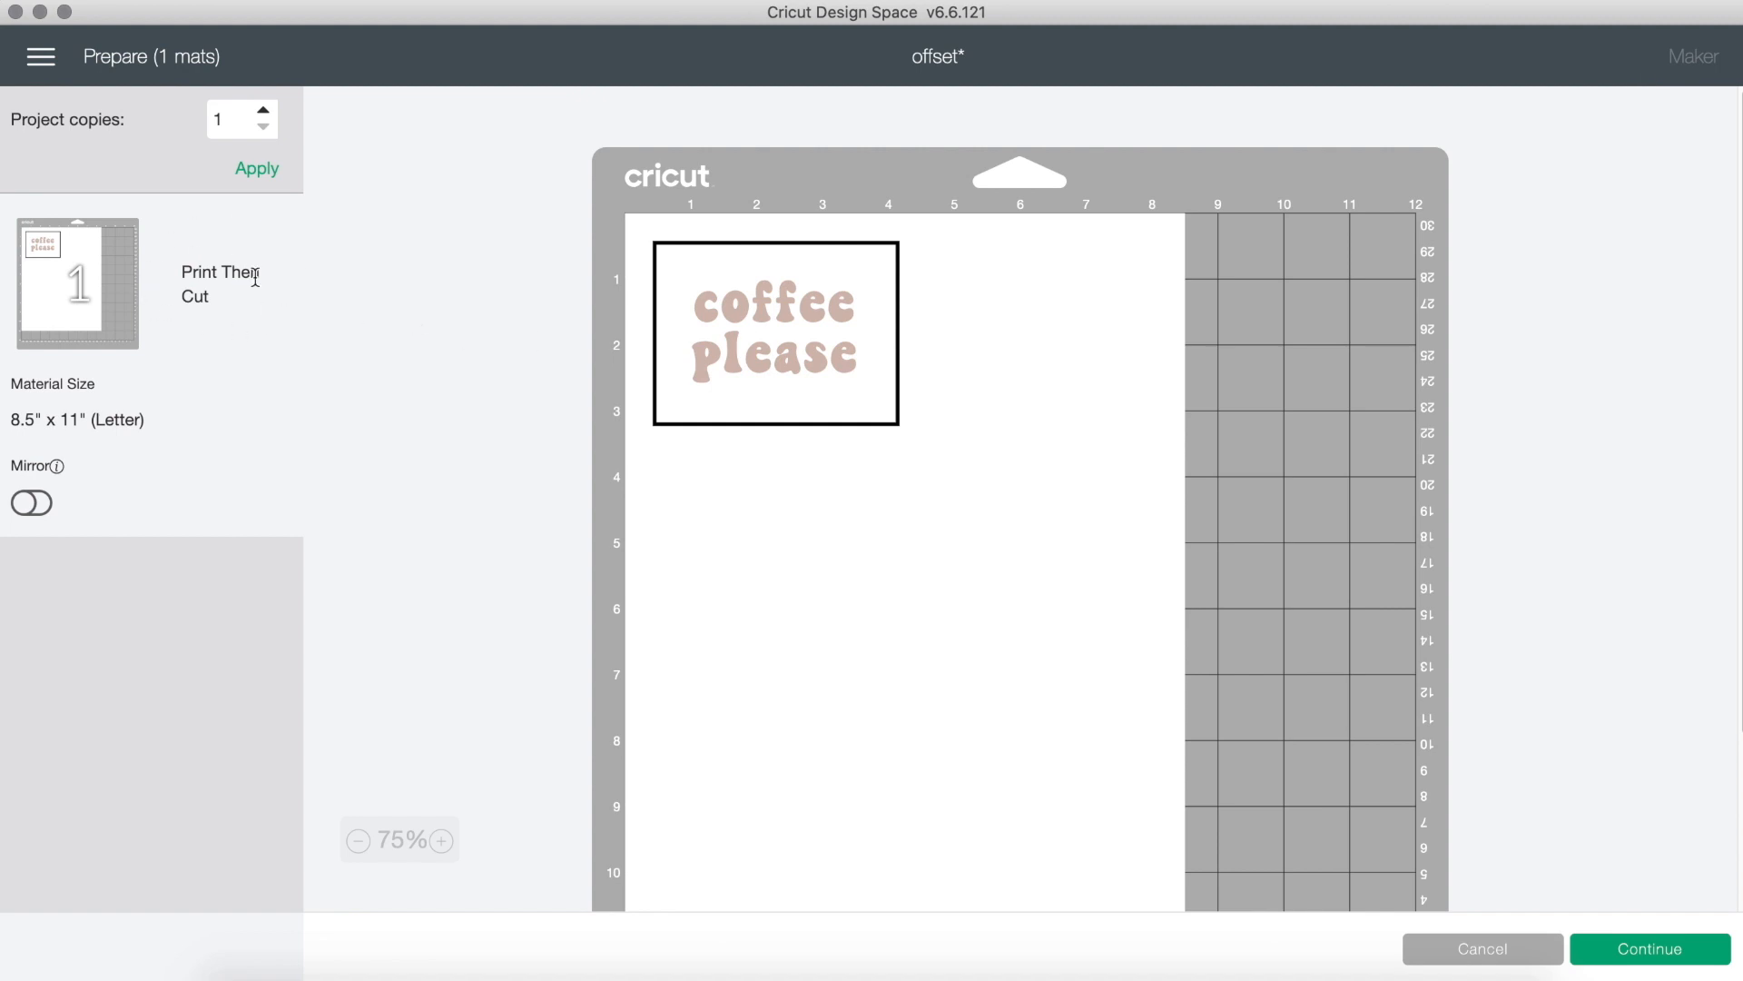
click(263, 110)
click(263, 111)
click(254, 171)
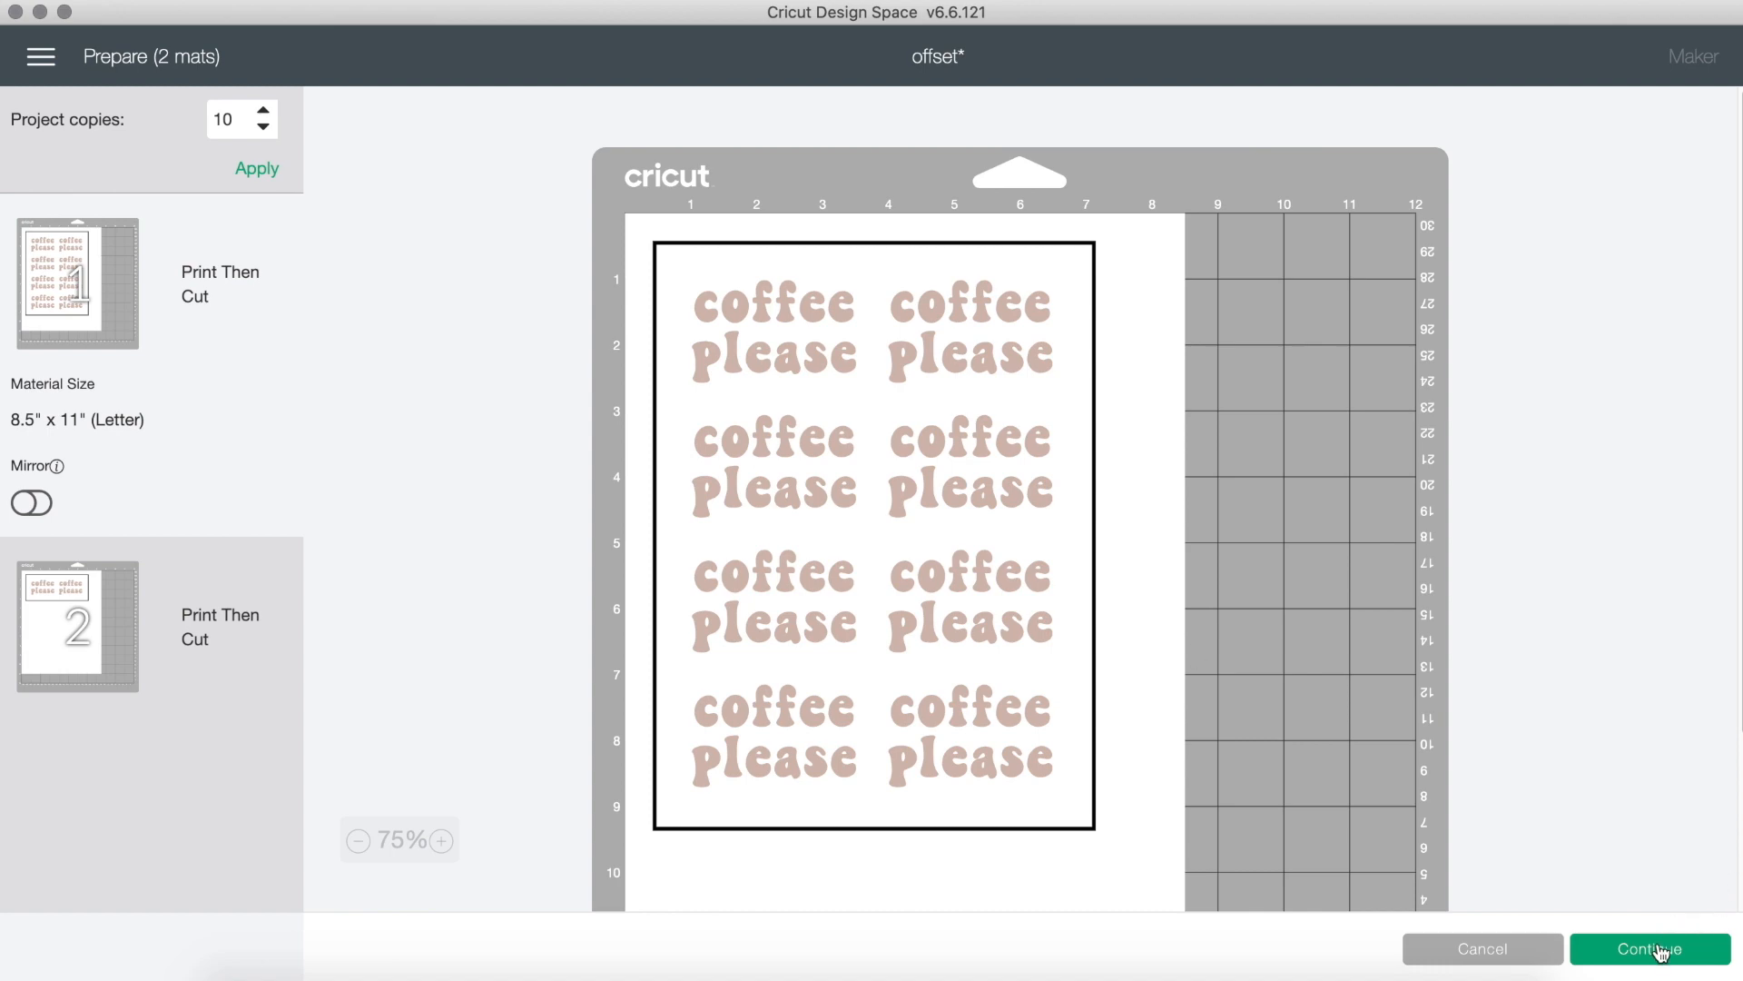
click(1519, 950)
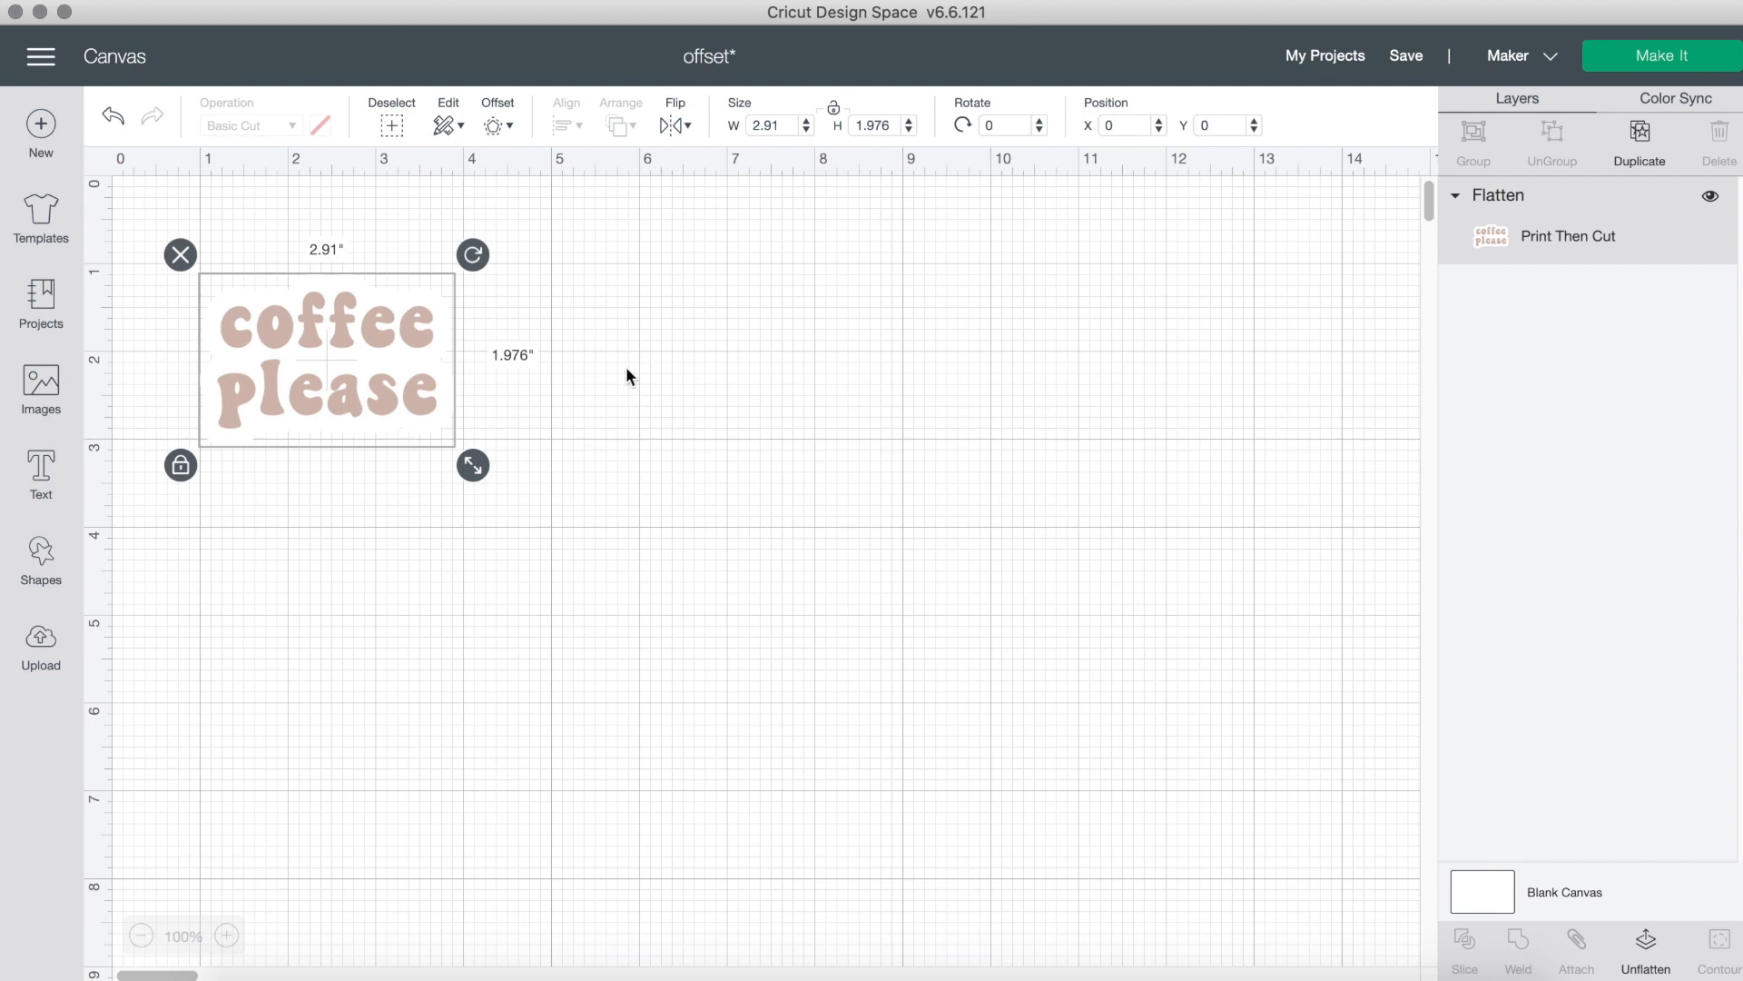
Move the flattened text right, to around the canvas's 9-inch mark, and open the image upload page.
drag(346, 354, 901, 339)
click(573, 364)
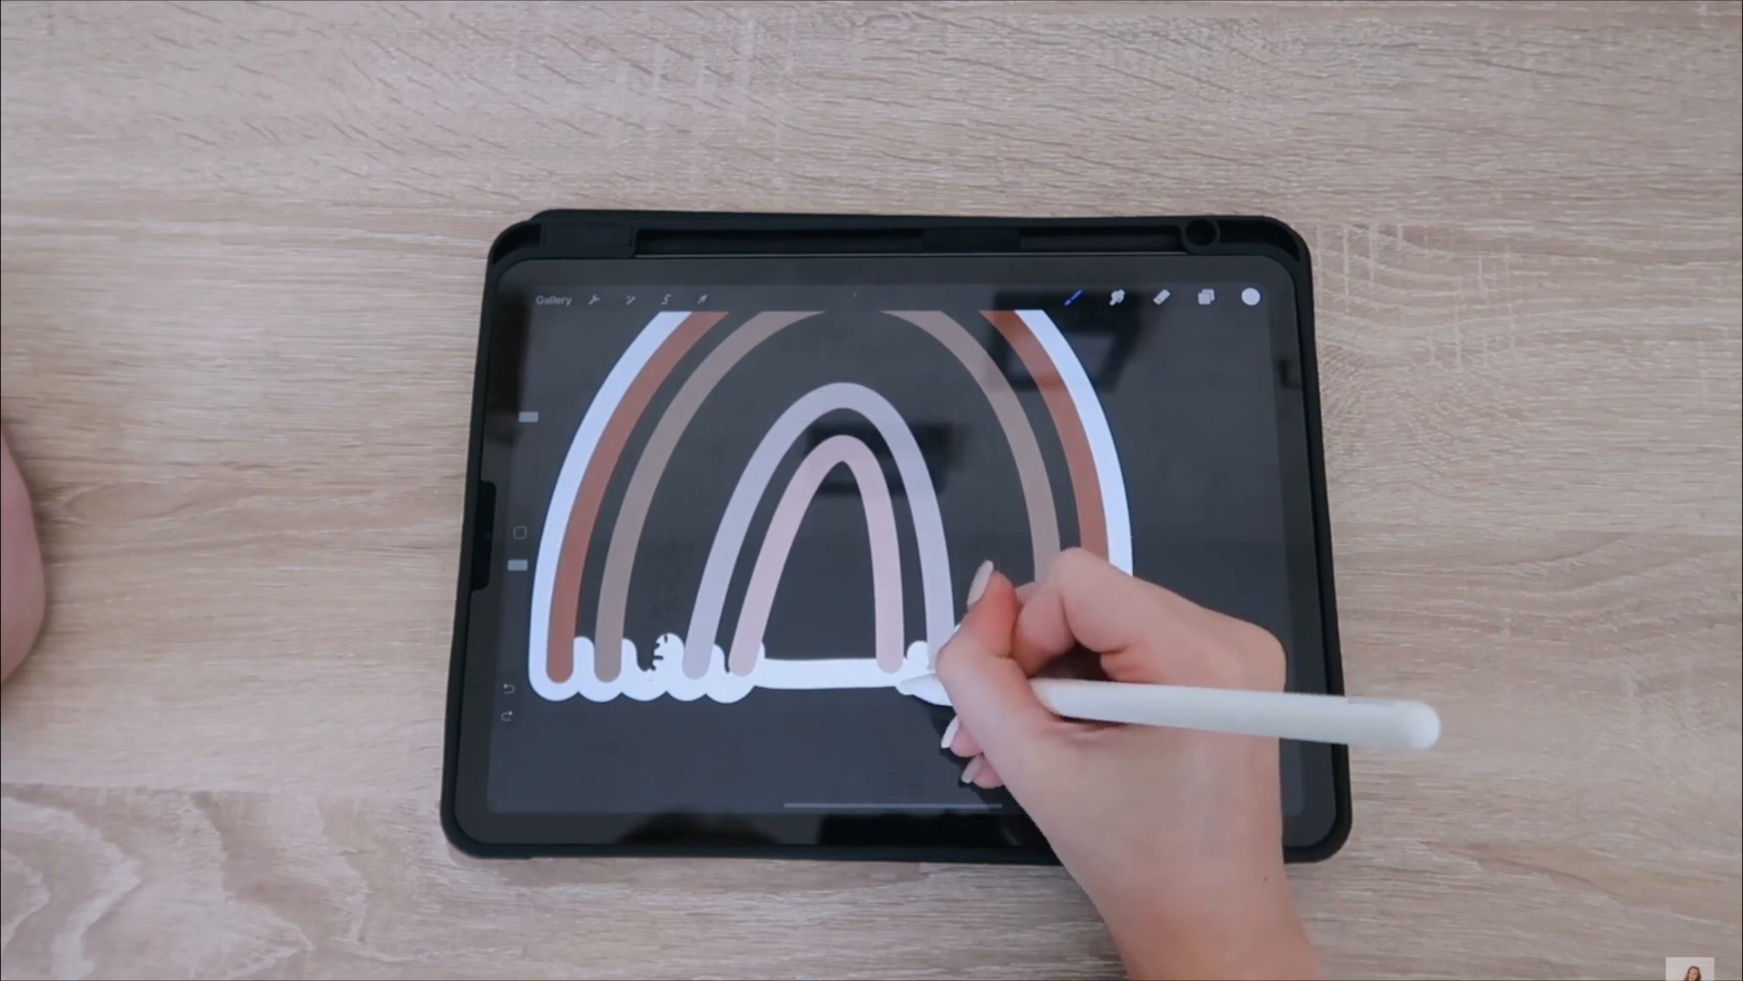
click(560, 517)
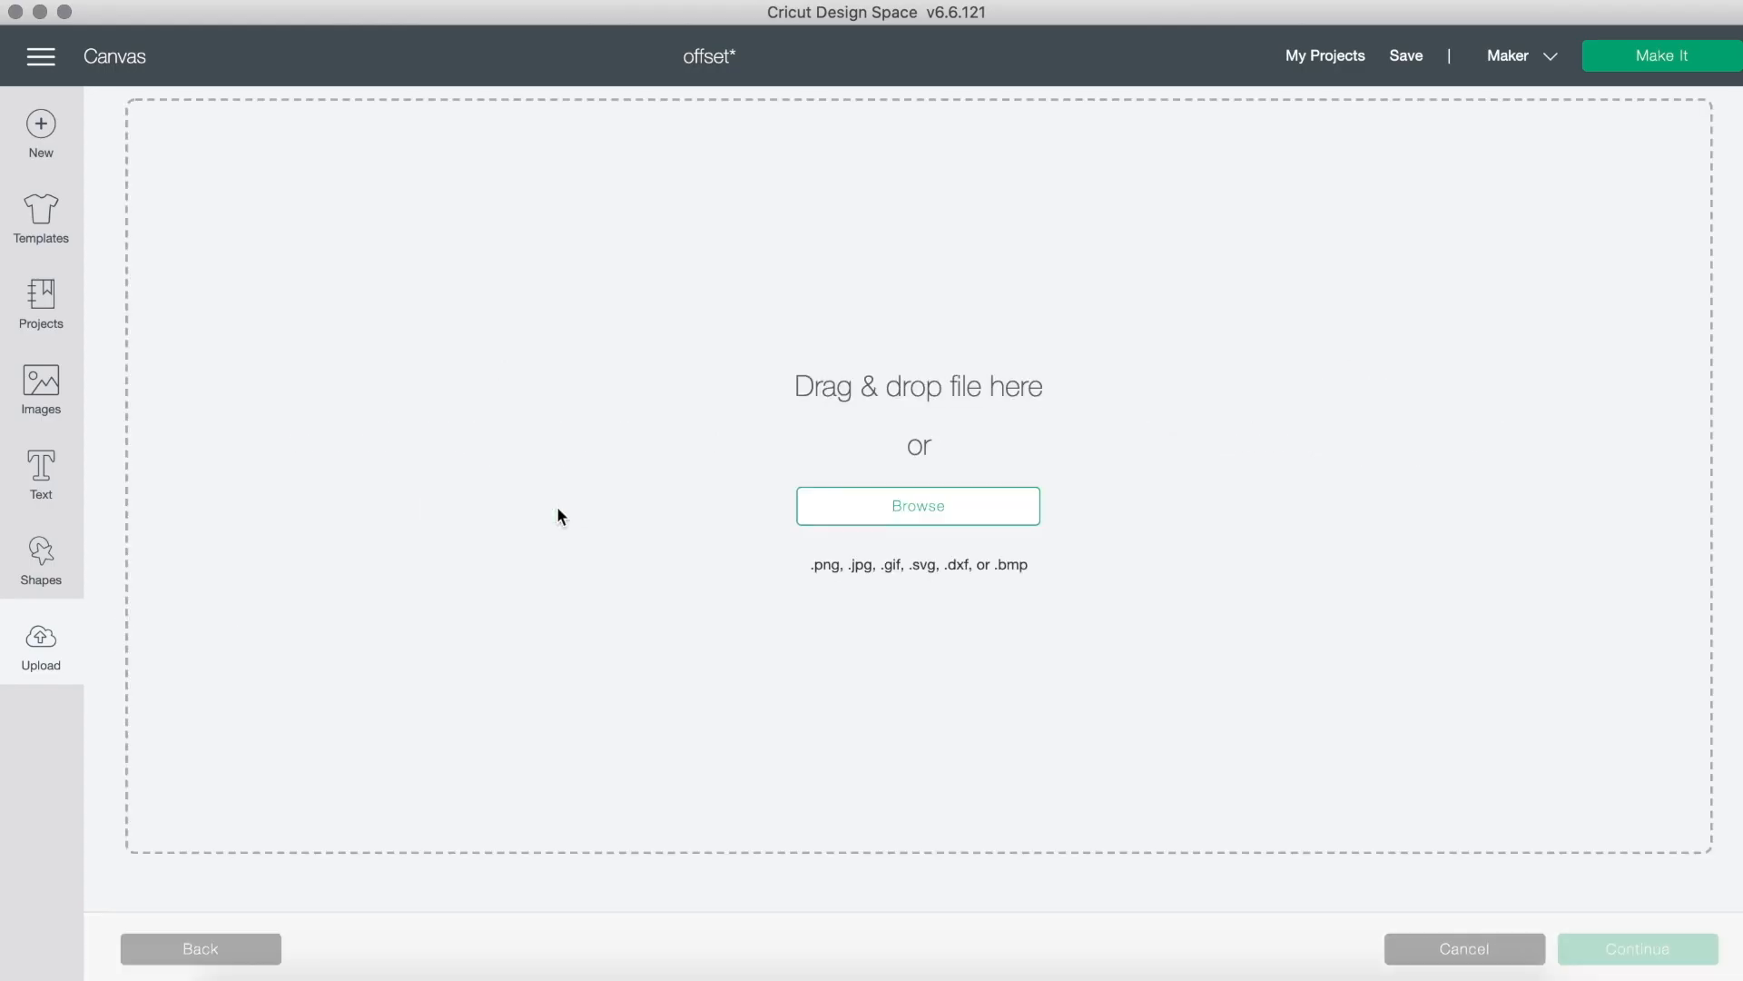
Load rainbow.PNG from the SVGS folder into the image upload and set its image type to Complex.
drag(1507, 18, 1417, 20)
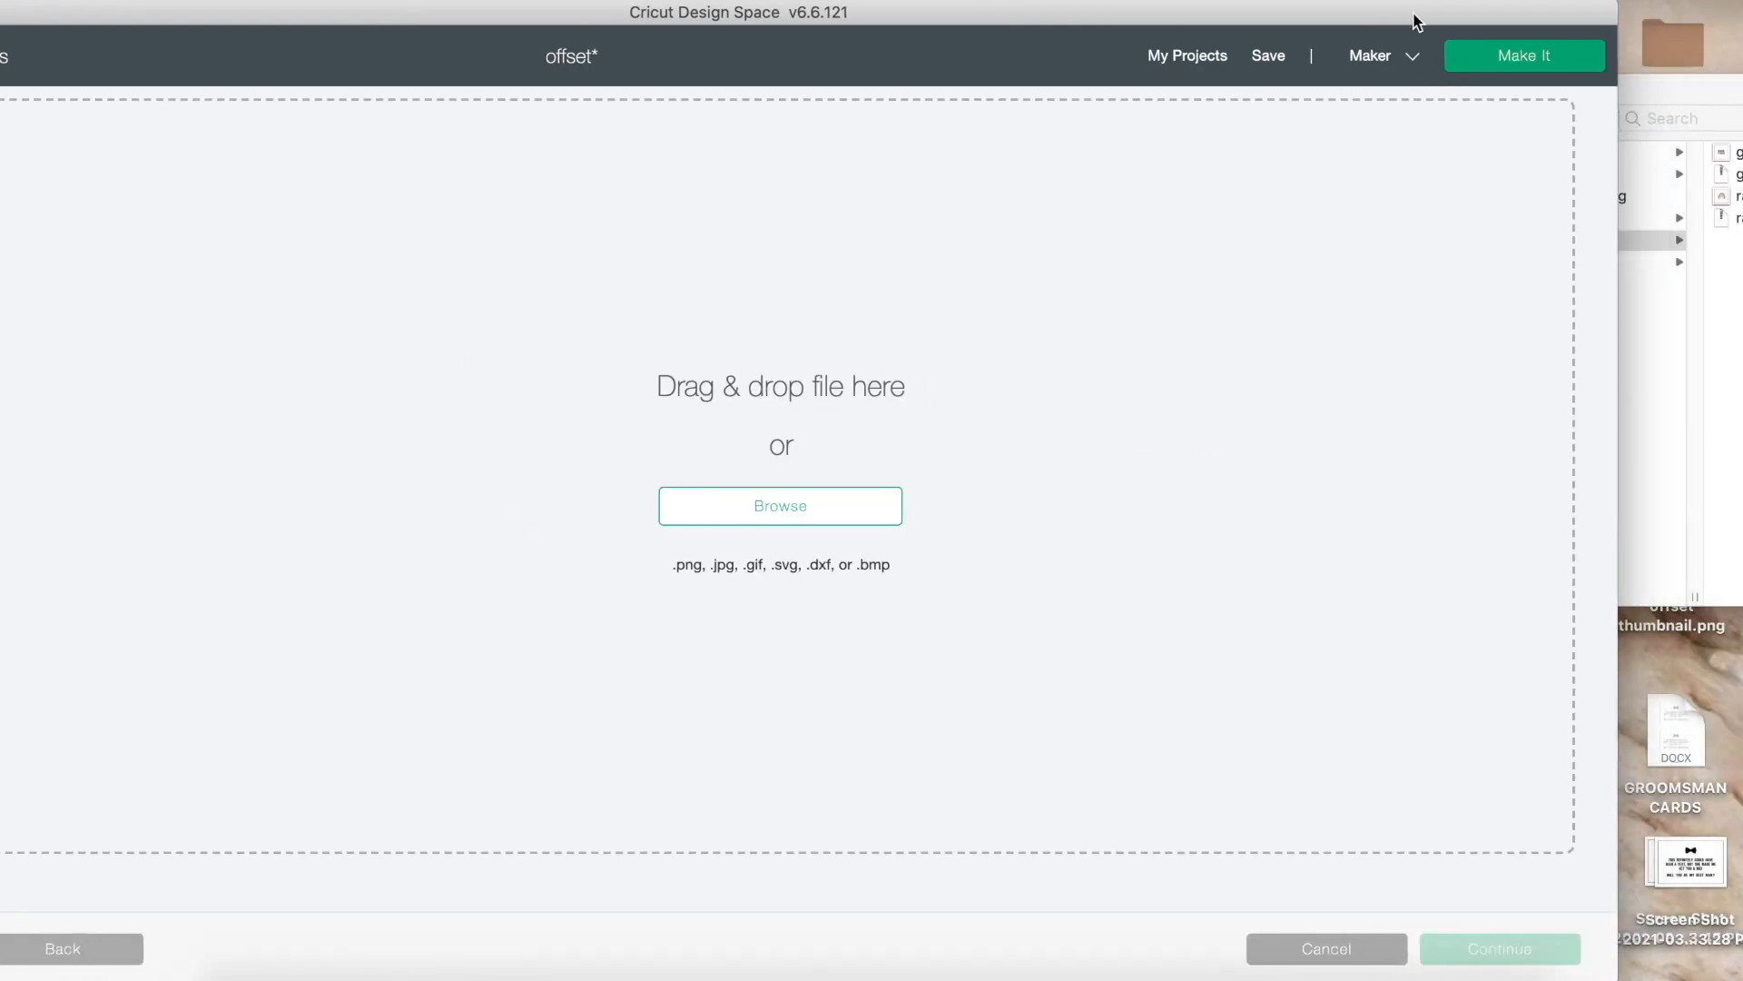
click(1711, 107)
click(1730, 196)
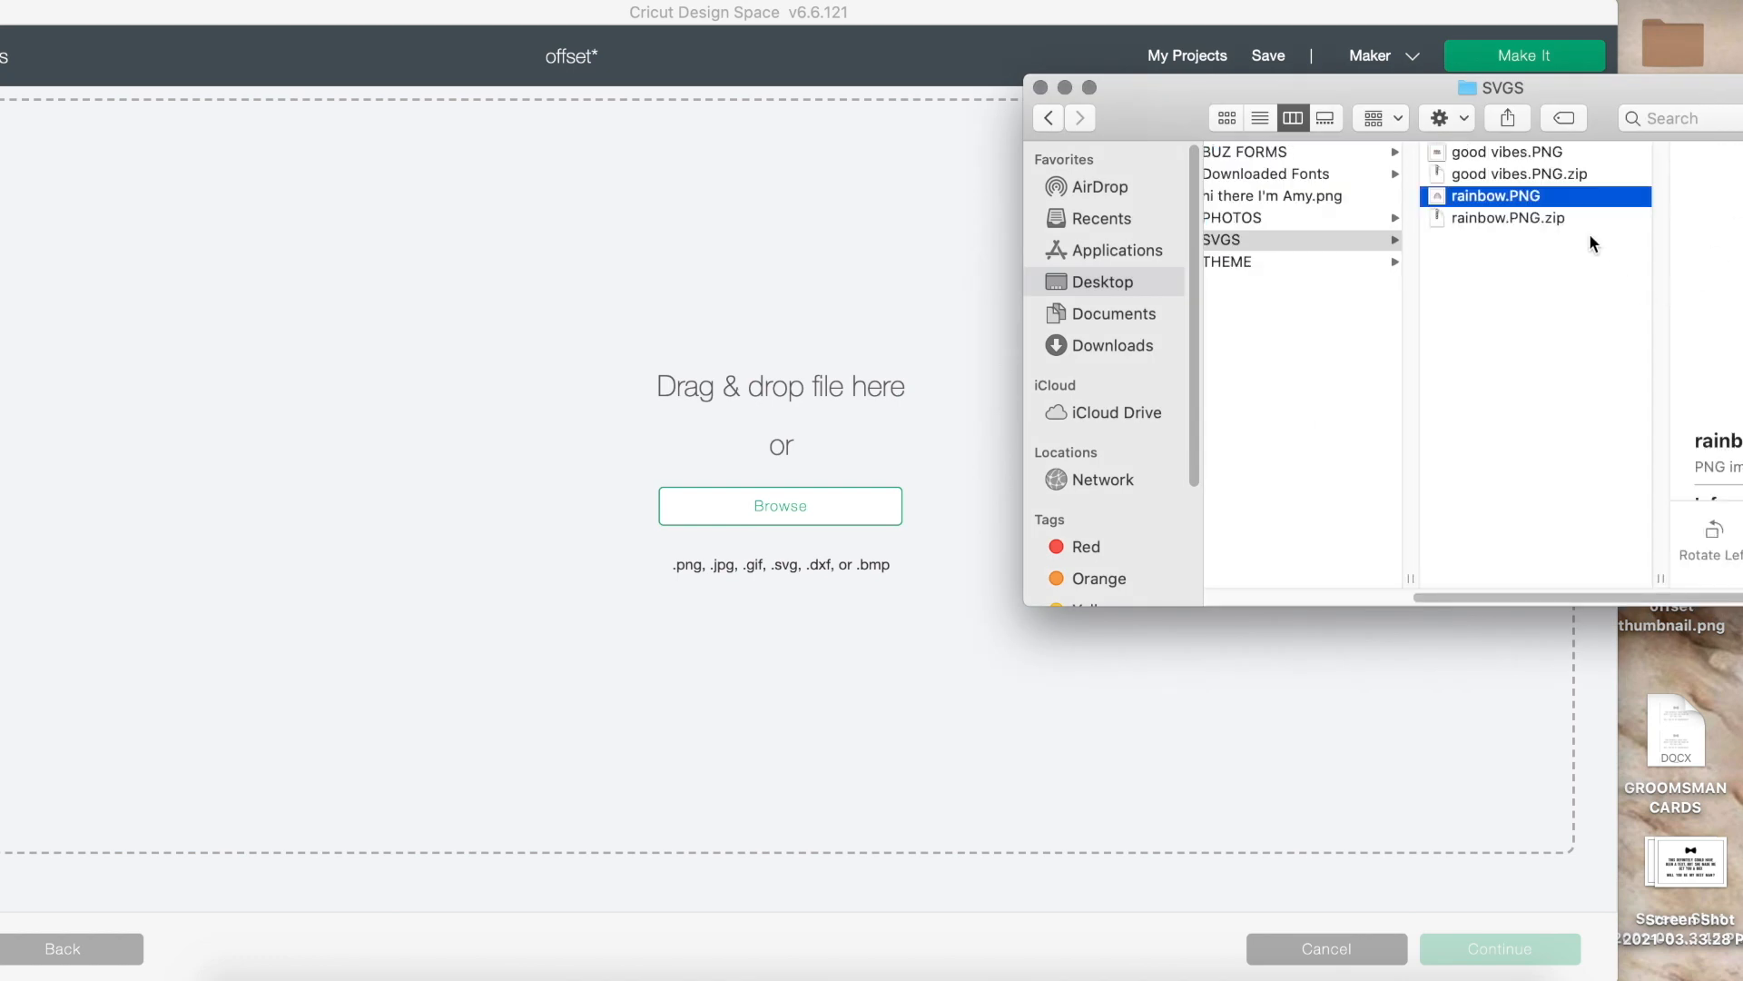
drag(1576, 208, 829, 385)
drag(848, 12, 985, 12)
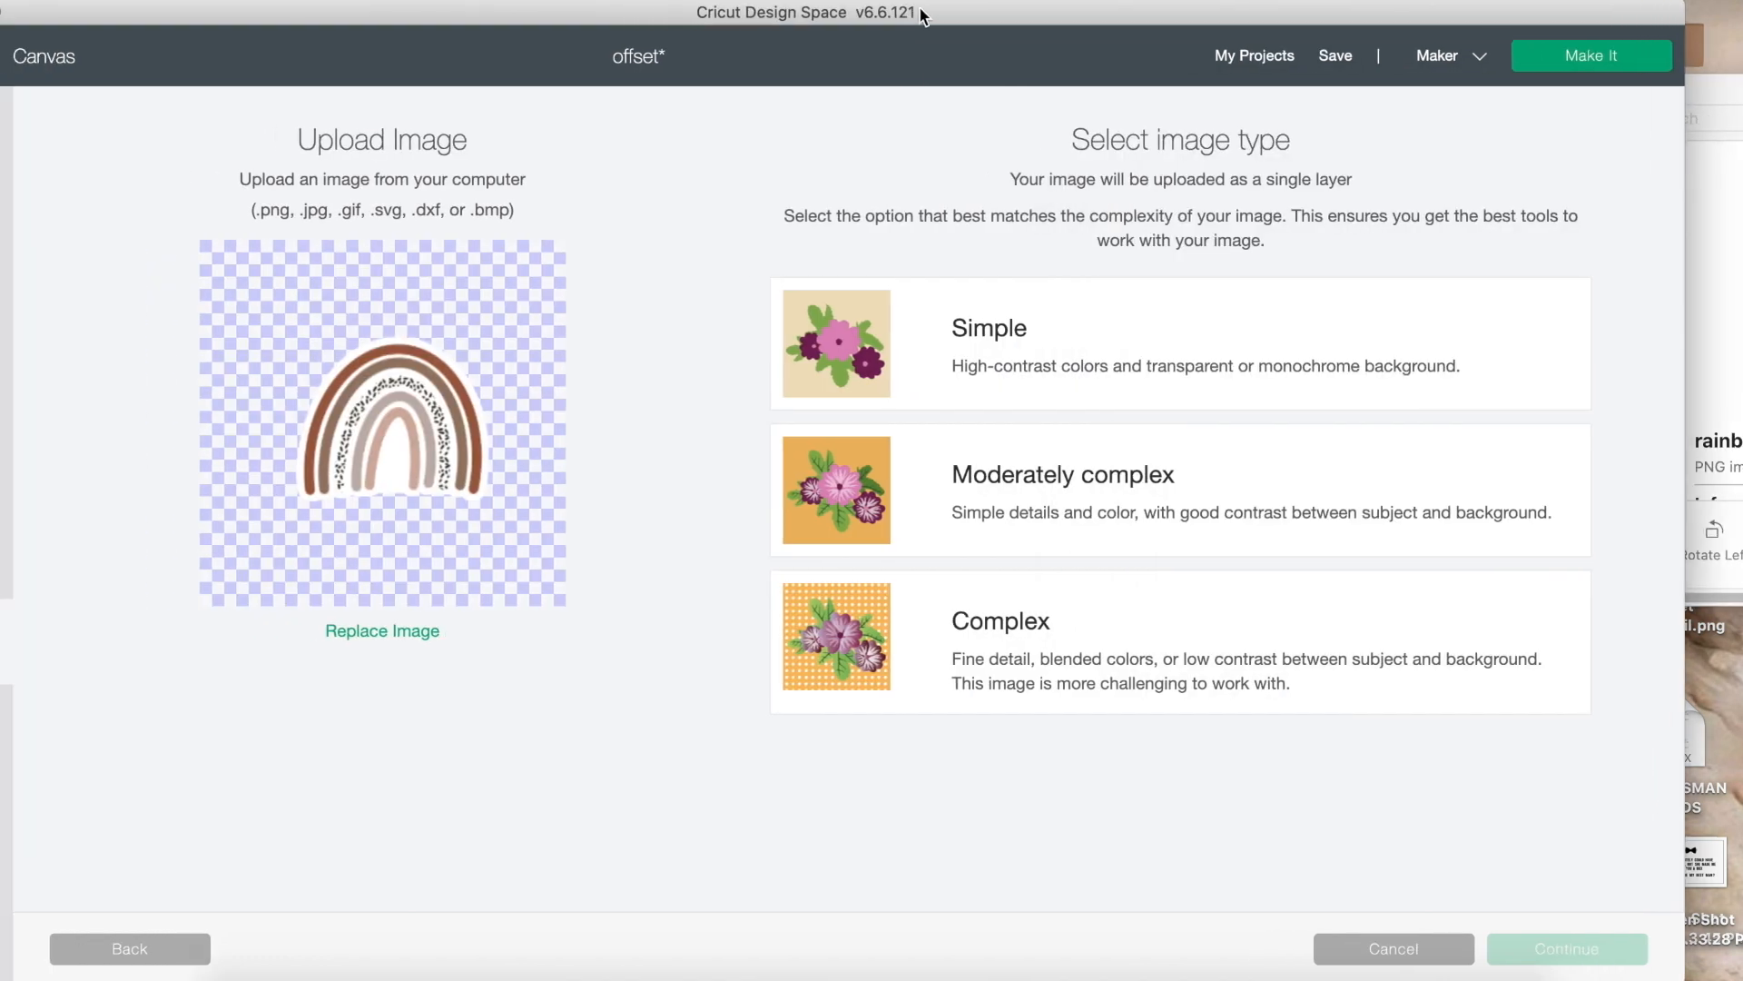
click(1237, 632)
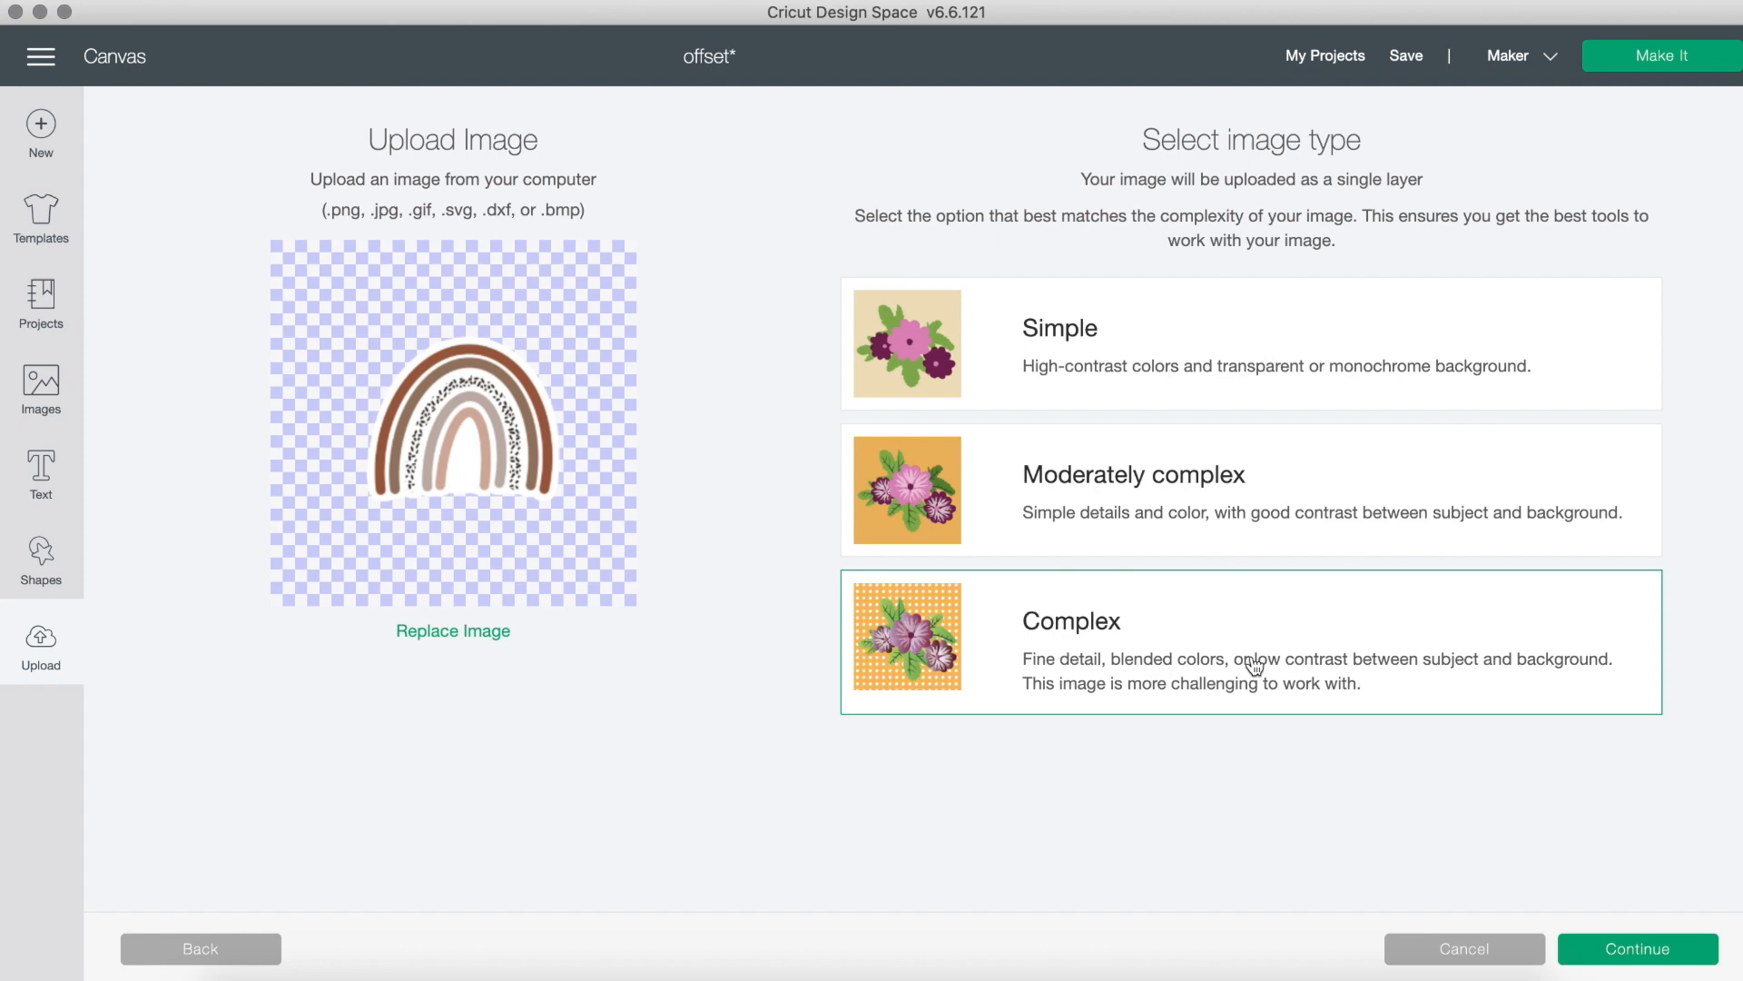
click(1621, 950)
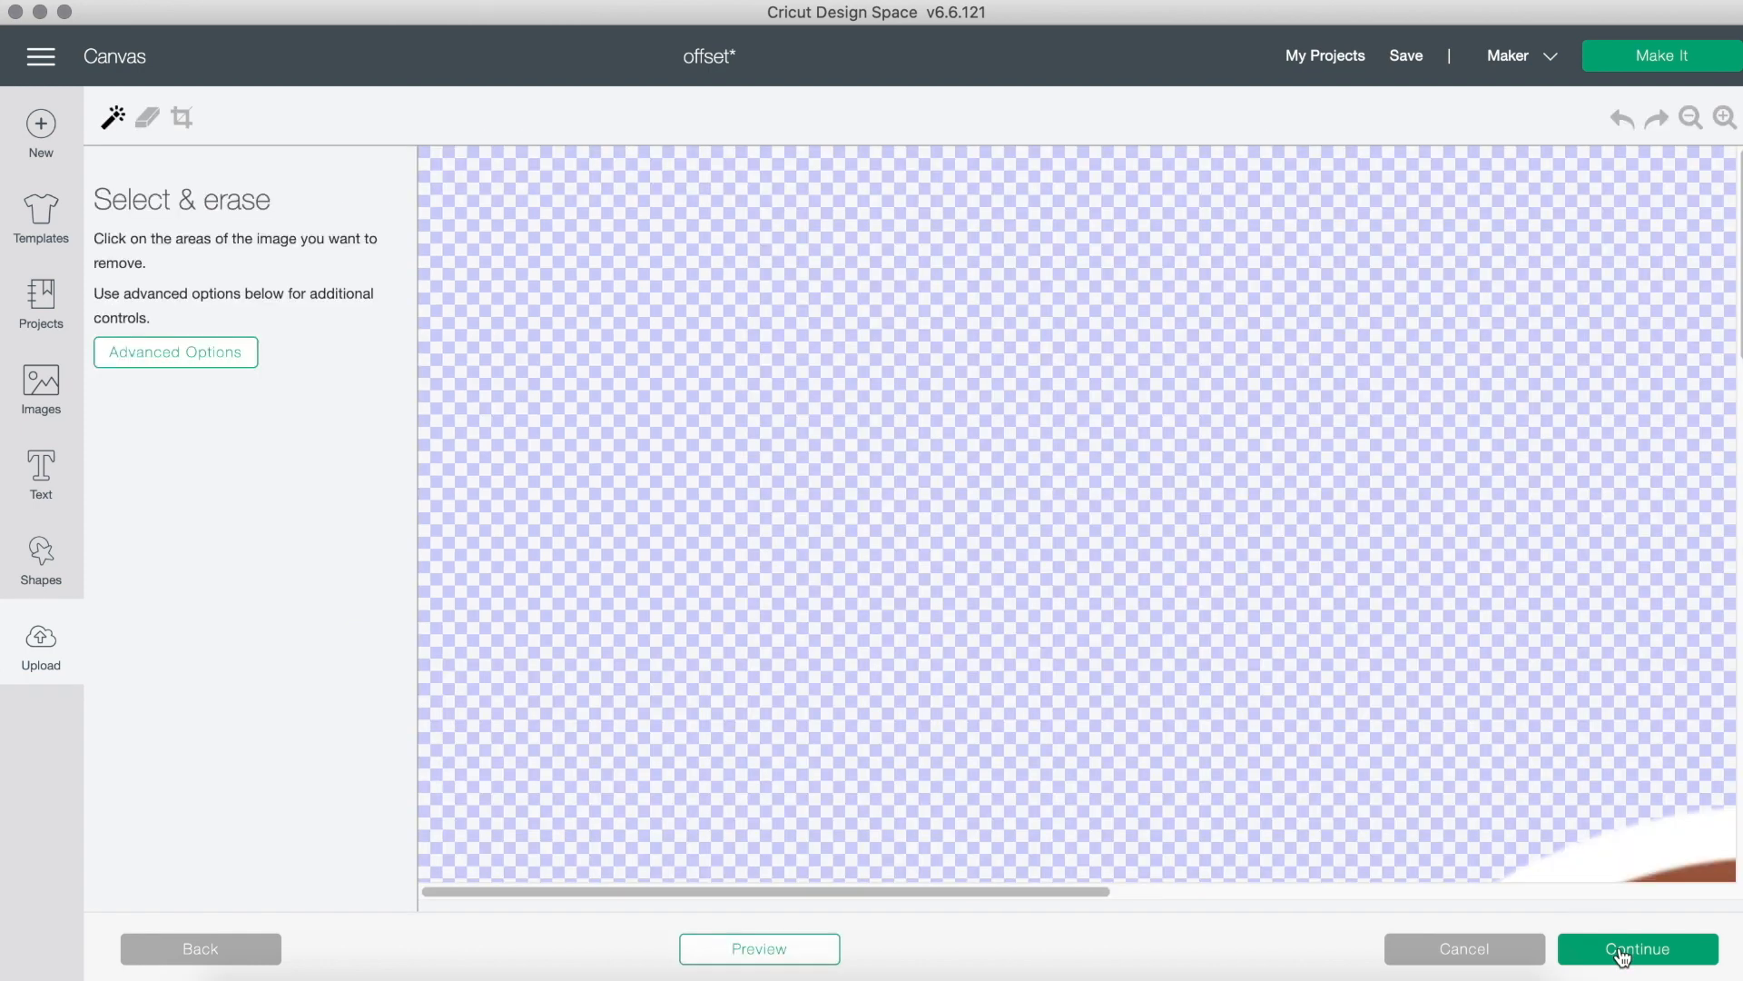
Erase all white areas around and between the rainbow's arches and preview the cleaned image.
click(1689, 119)
click(1689, 119)
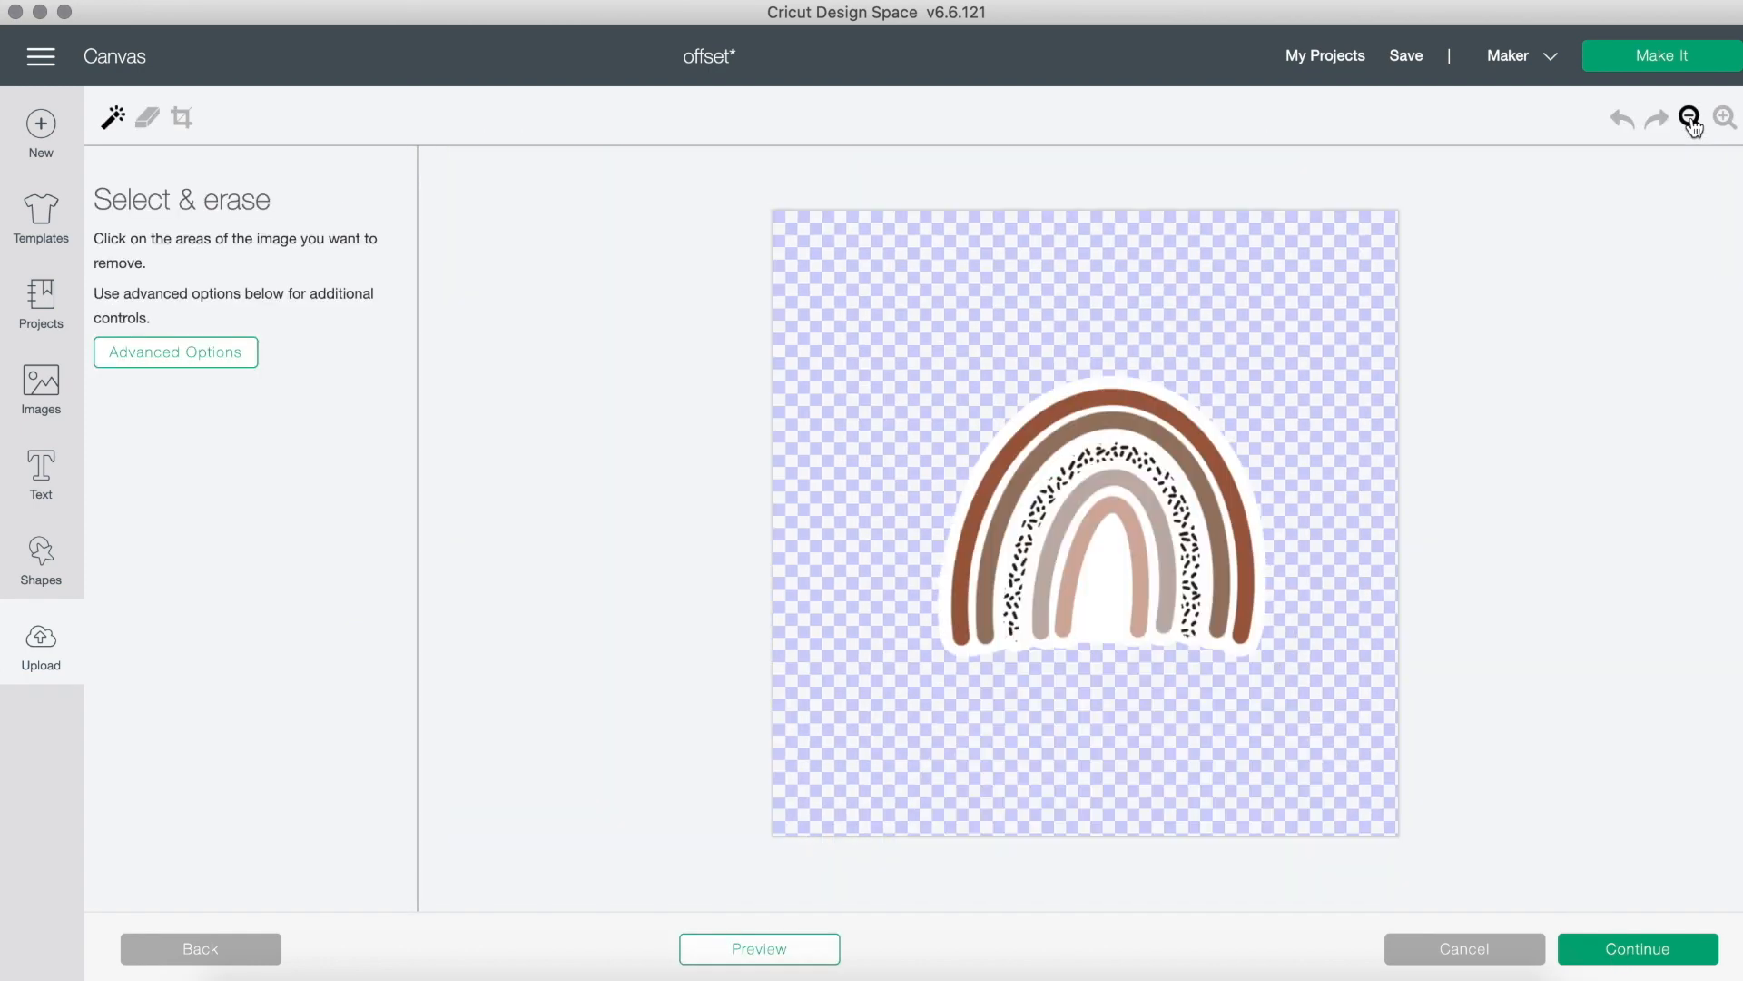
click(1241, 471)
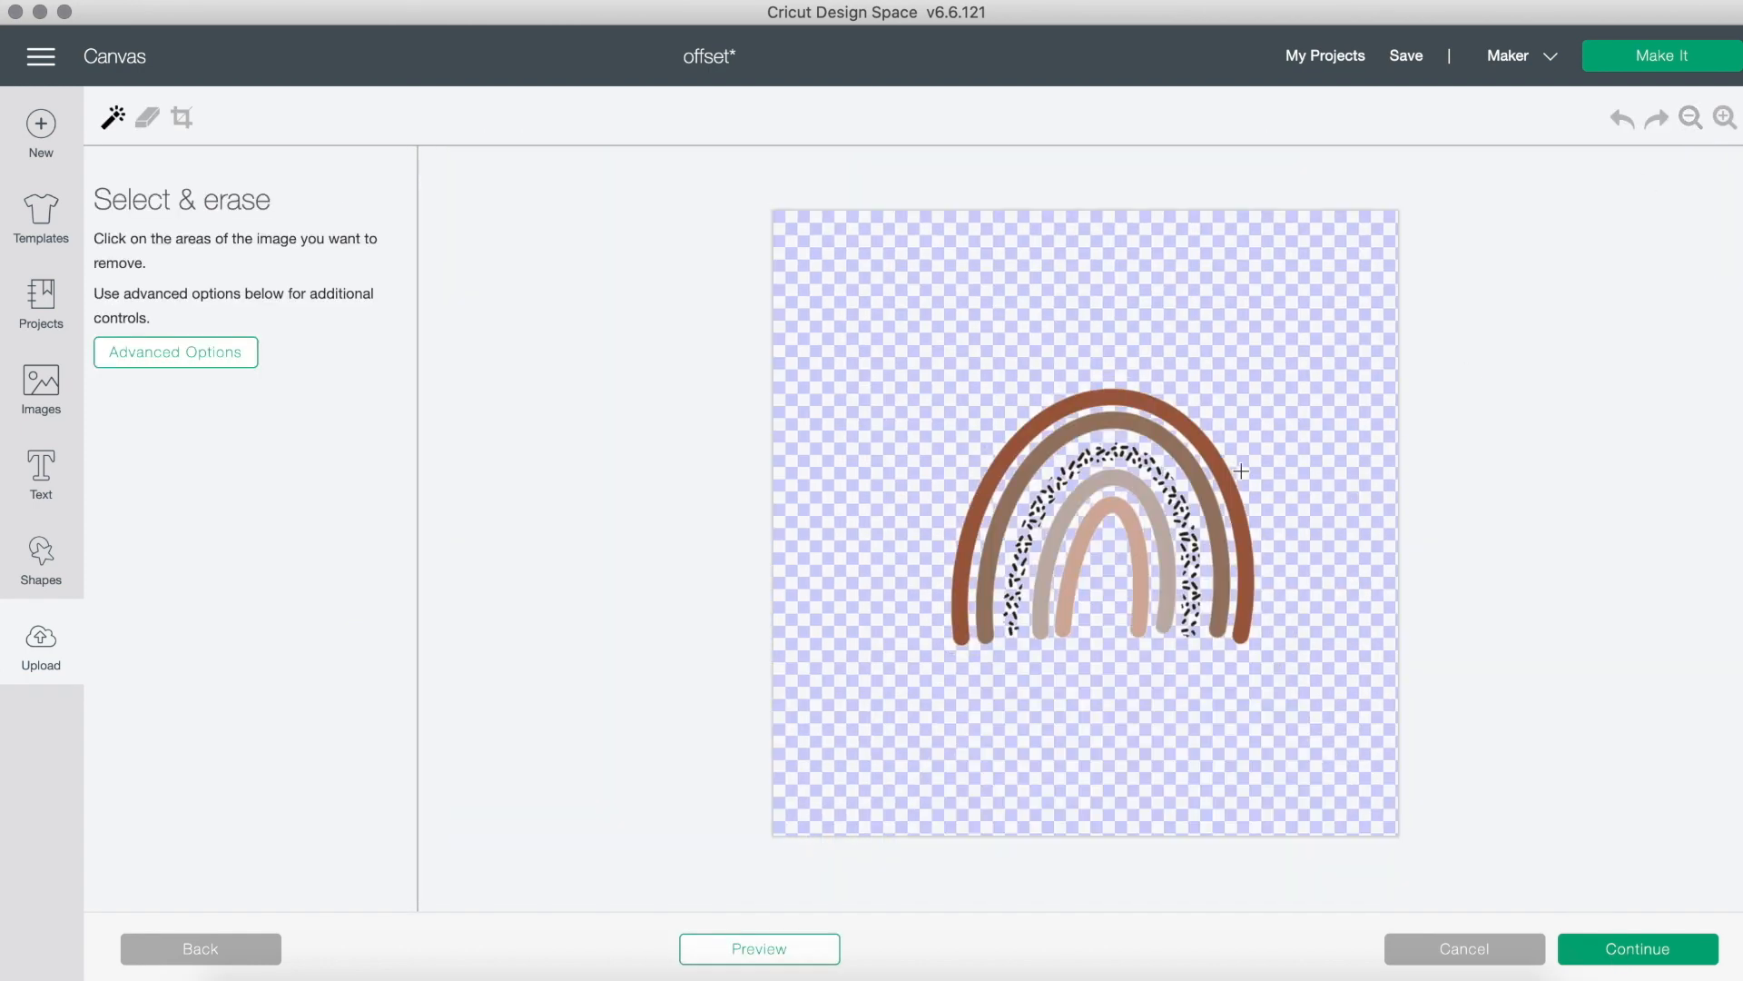
click(791, 958)
click(791, 958)
Upload the cleaned rainbow as a Print Then Cut image and insert it into the canvas.
click(1625, 949)
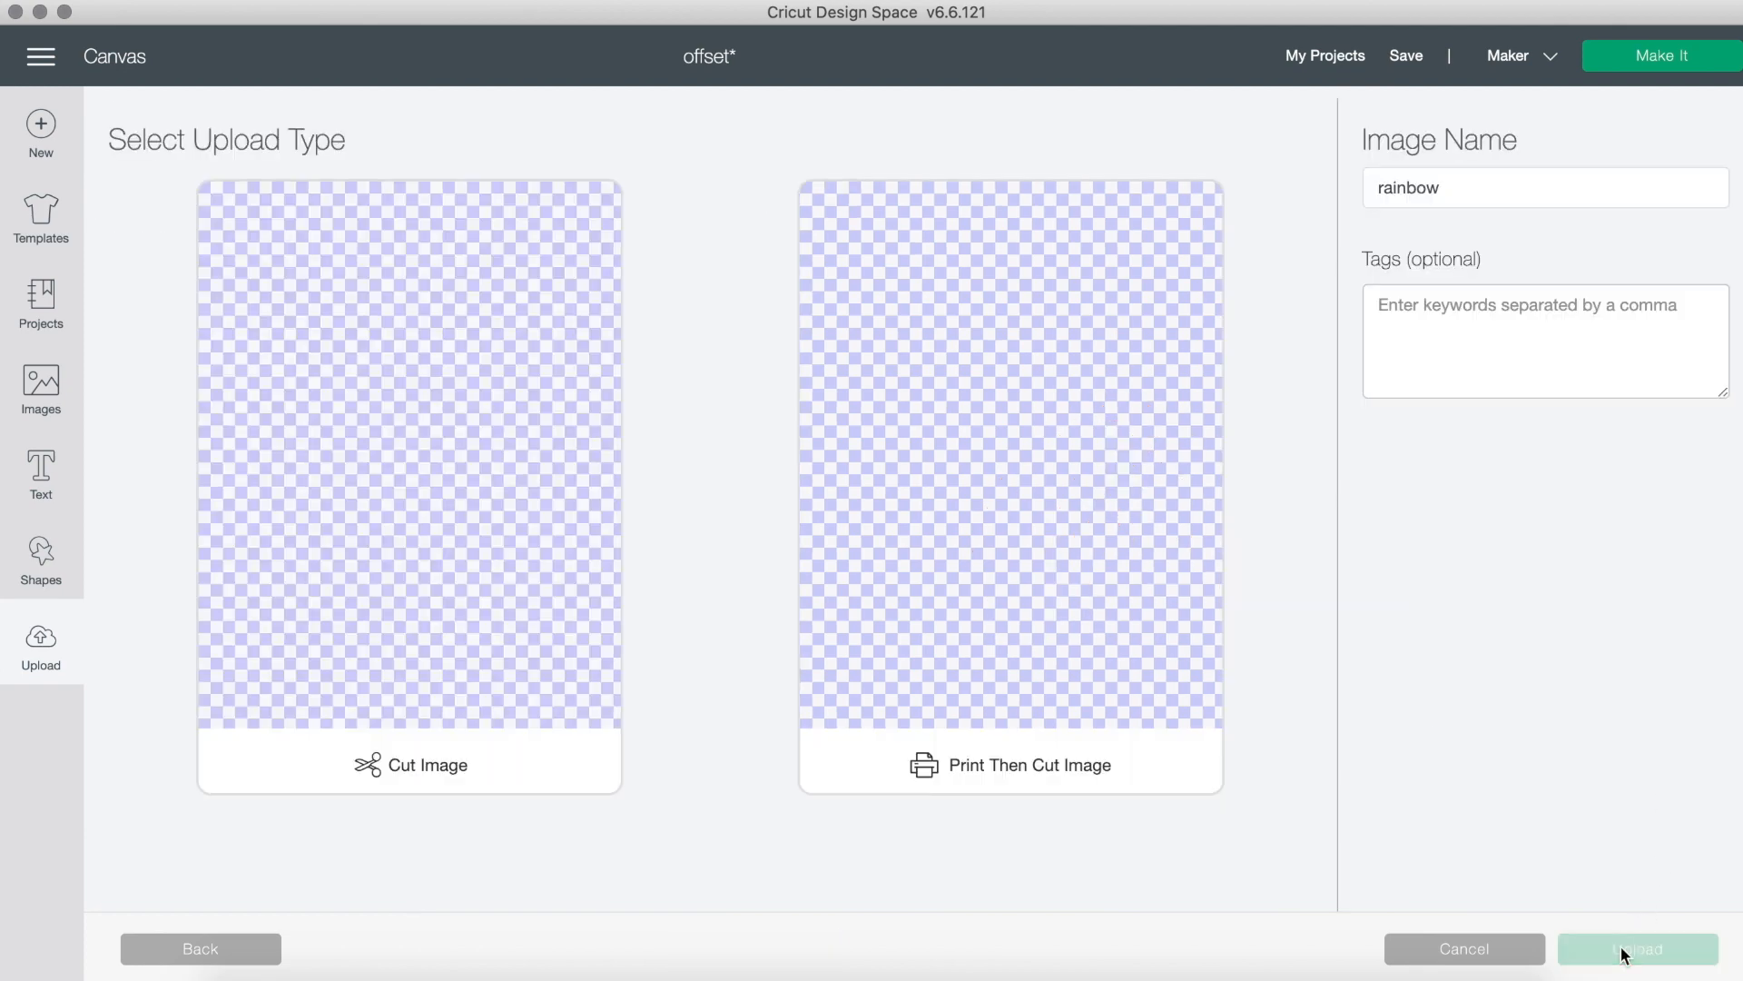
click(1103, 578)
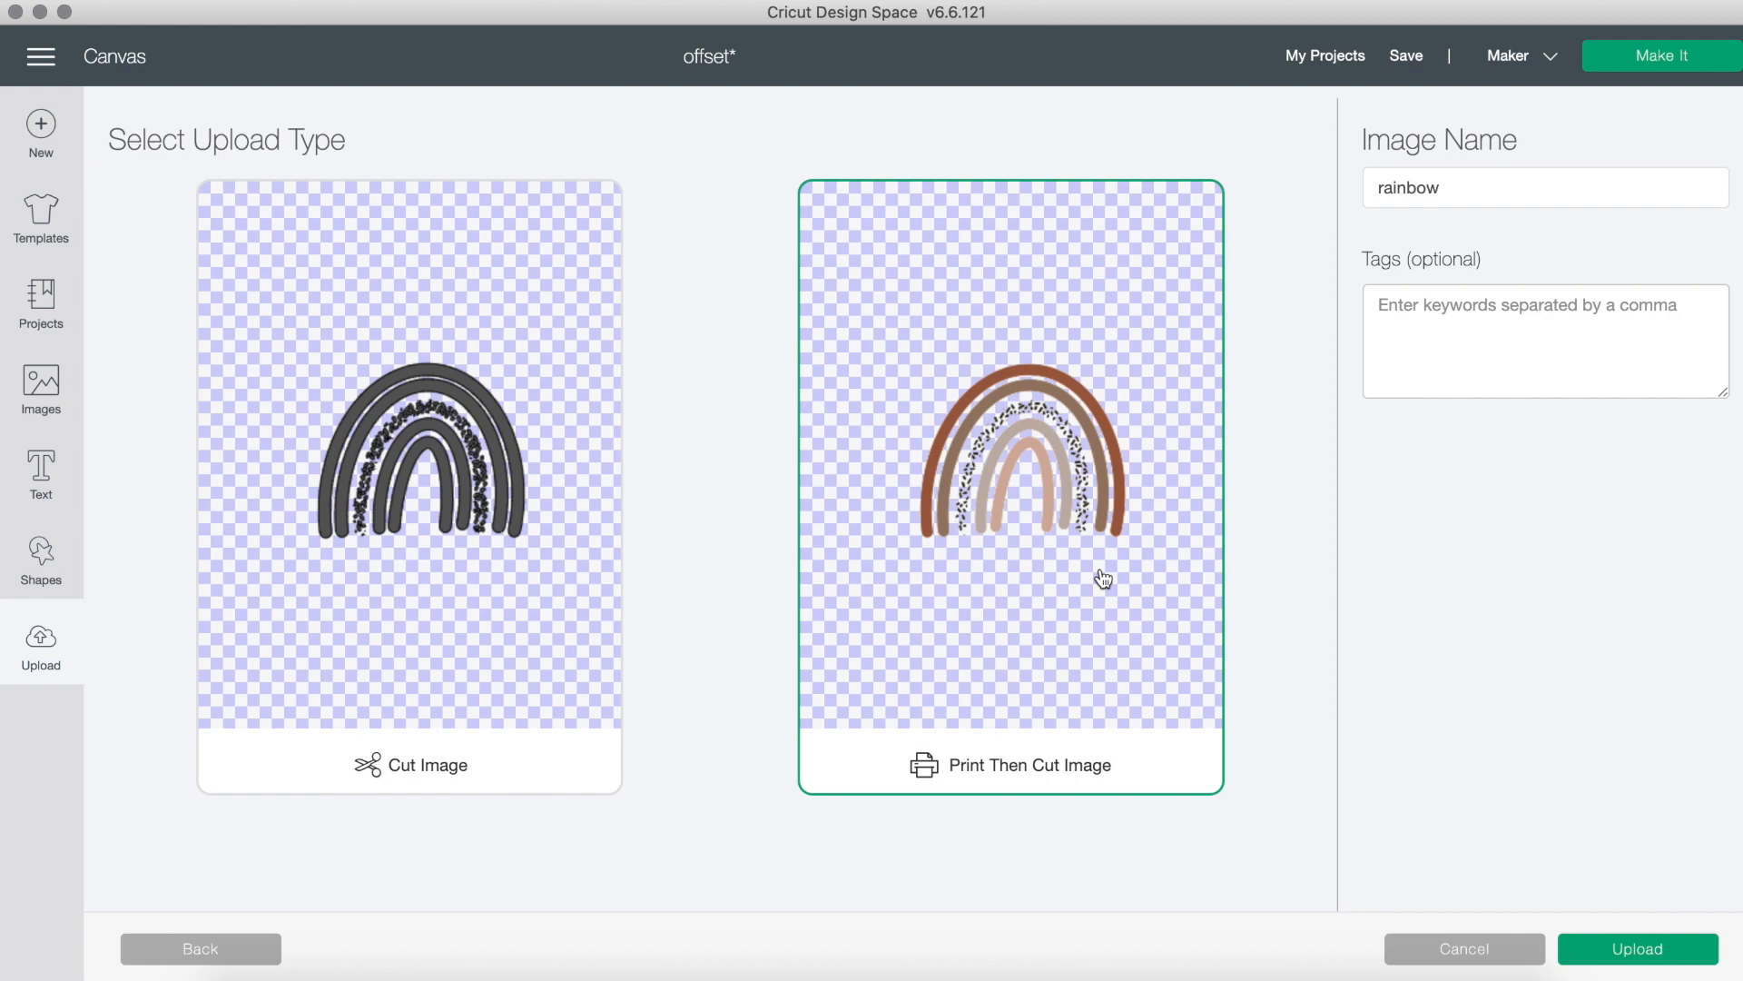
click(1625, 952)
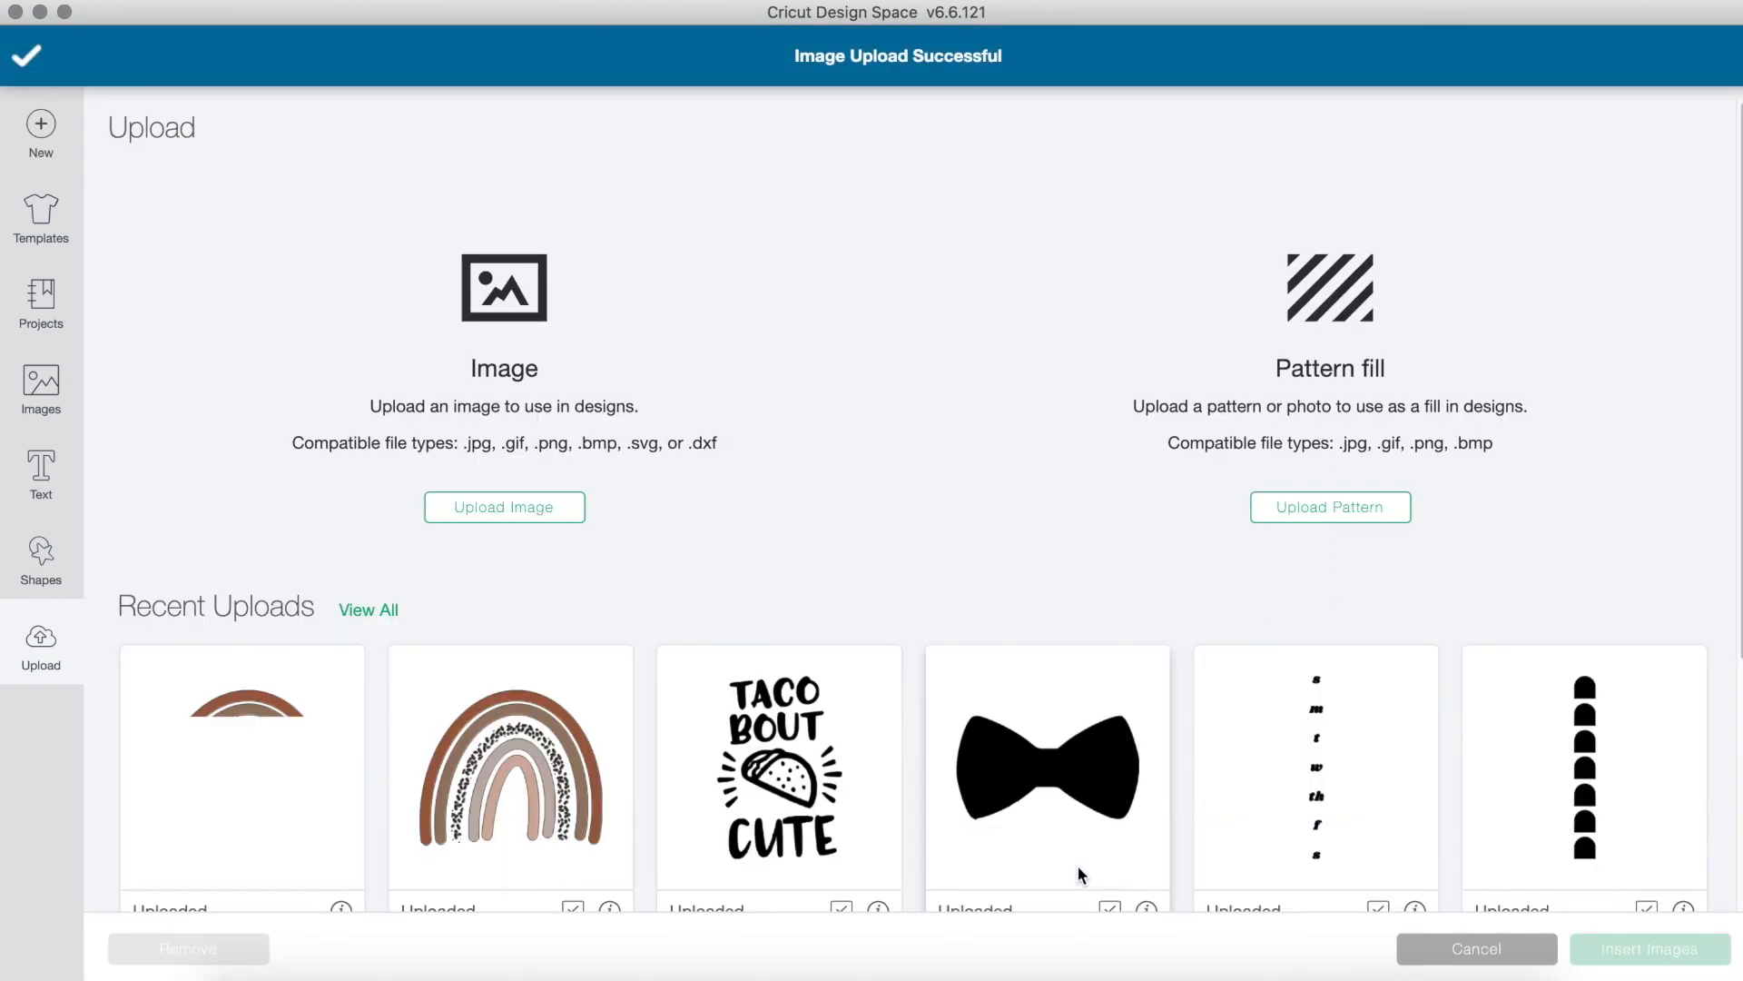
click(227, 769)
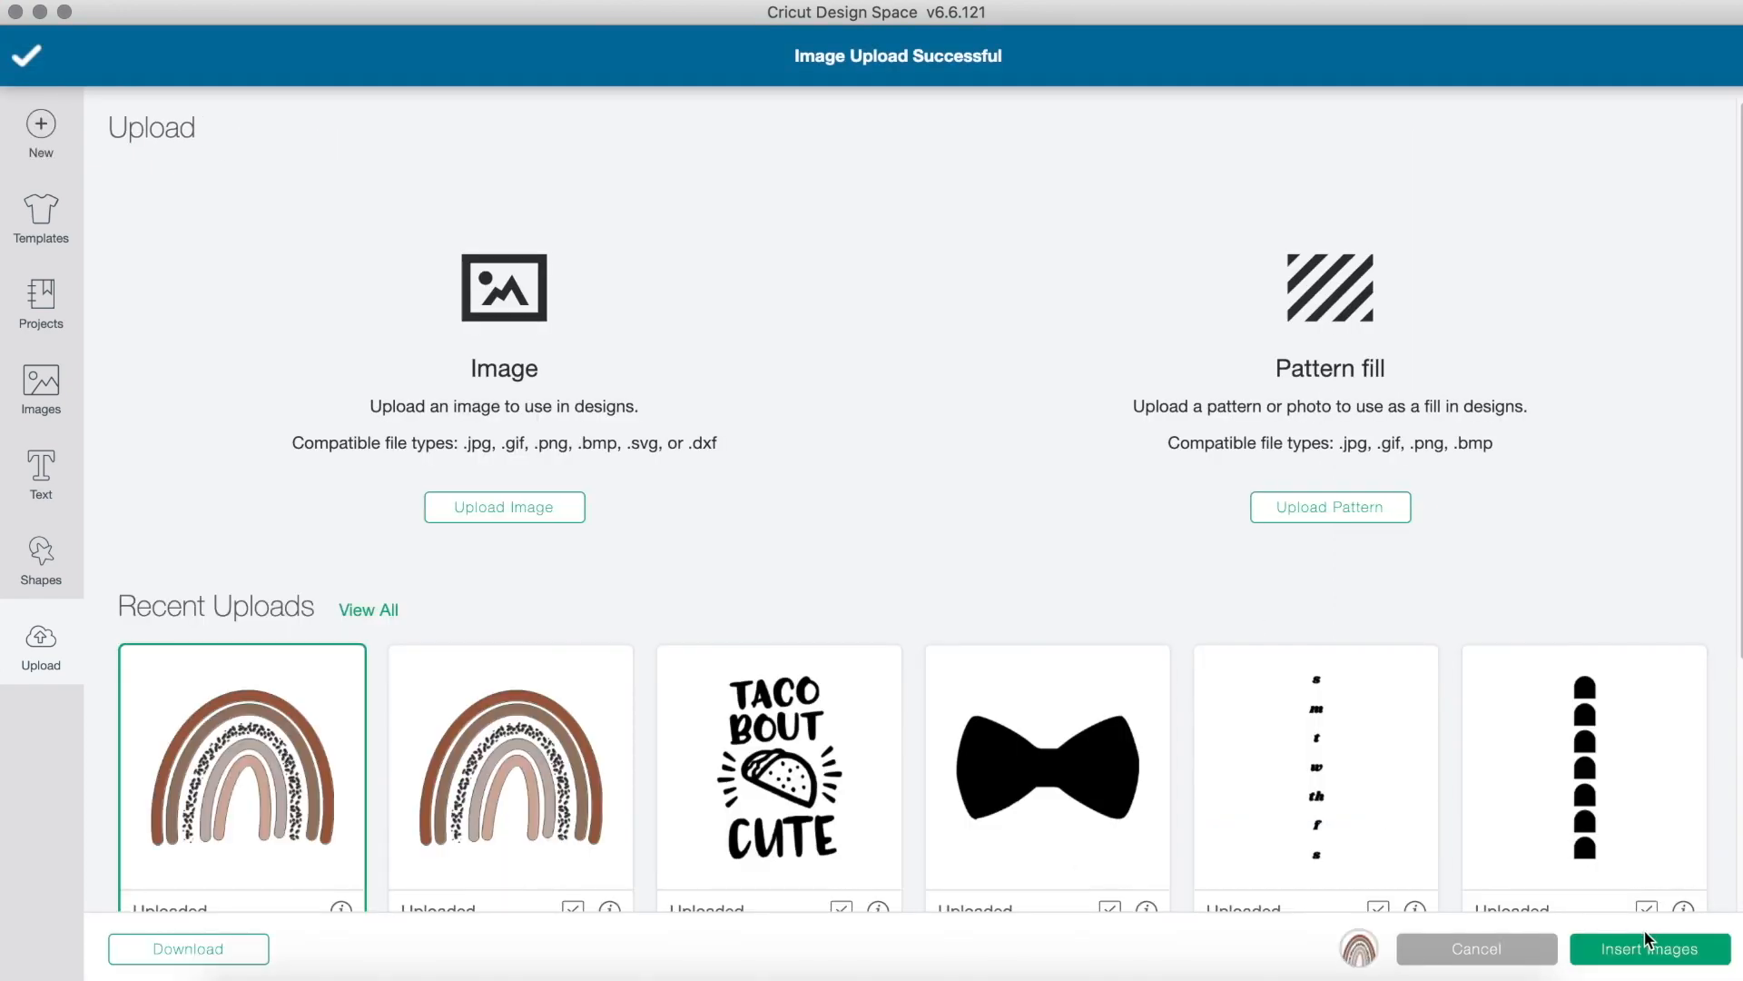
click(1647, 946)
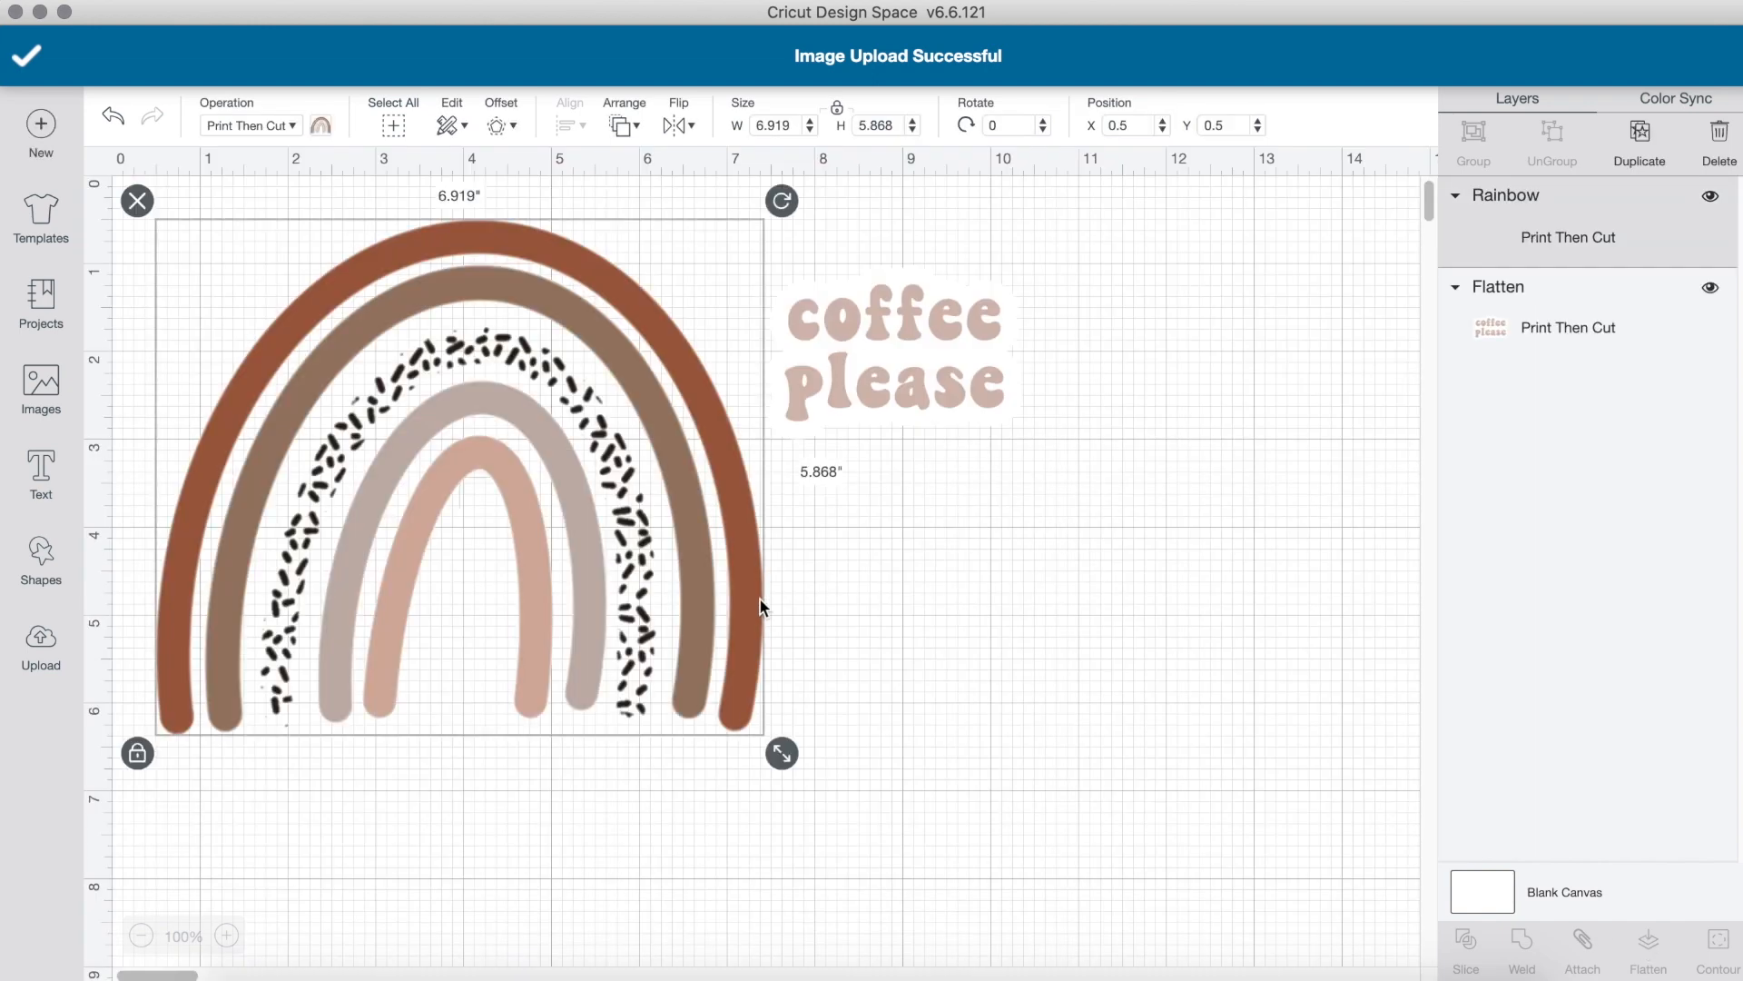
Shrink the rainbow to about 2.82 by 2.39 in and move it below the "coffee please" text.
drag(600, 593, 411, 419)
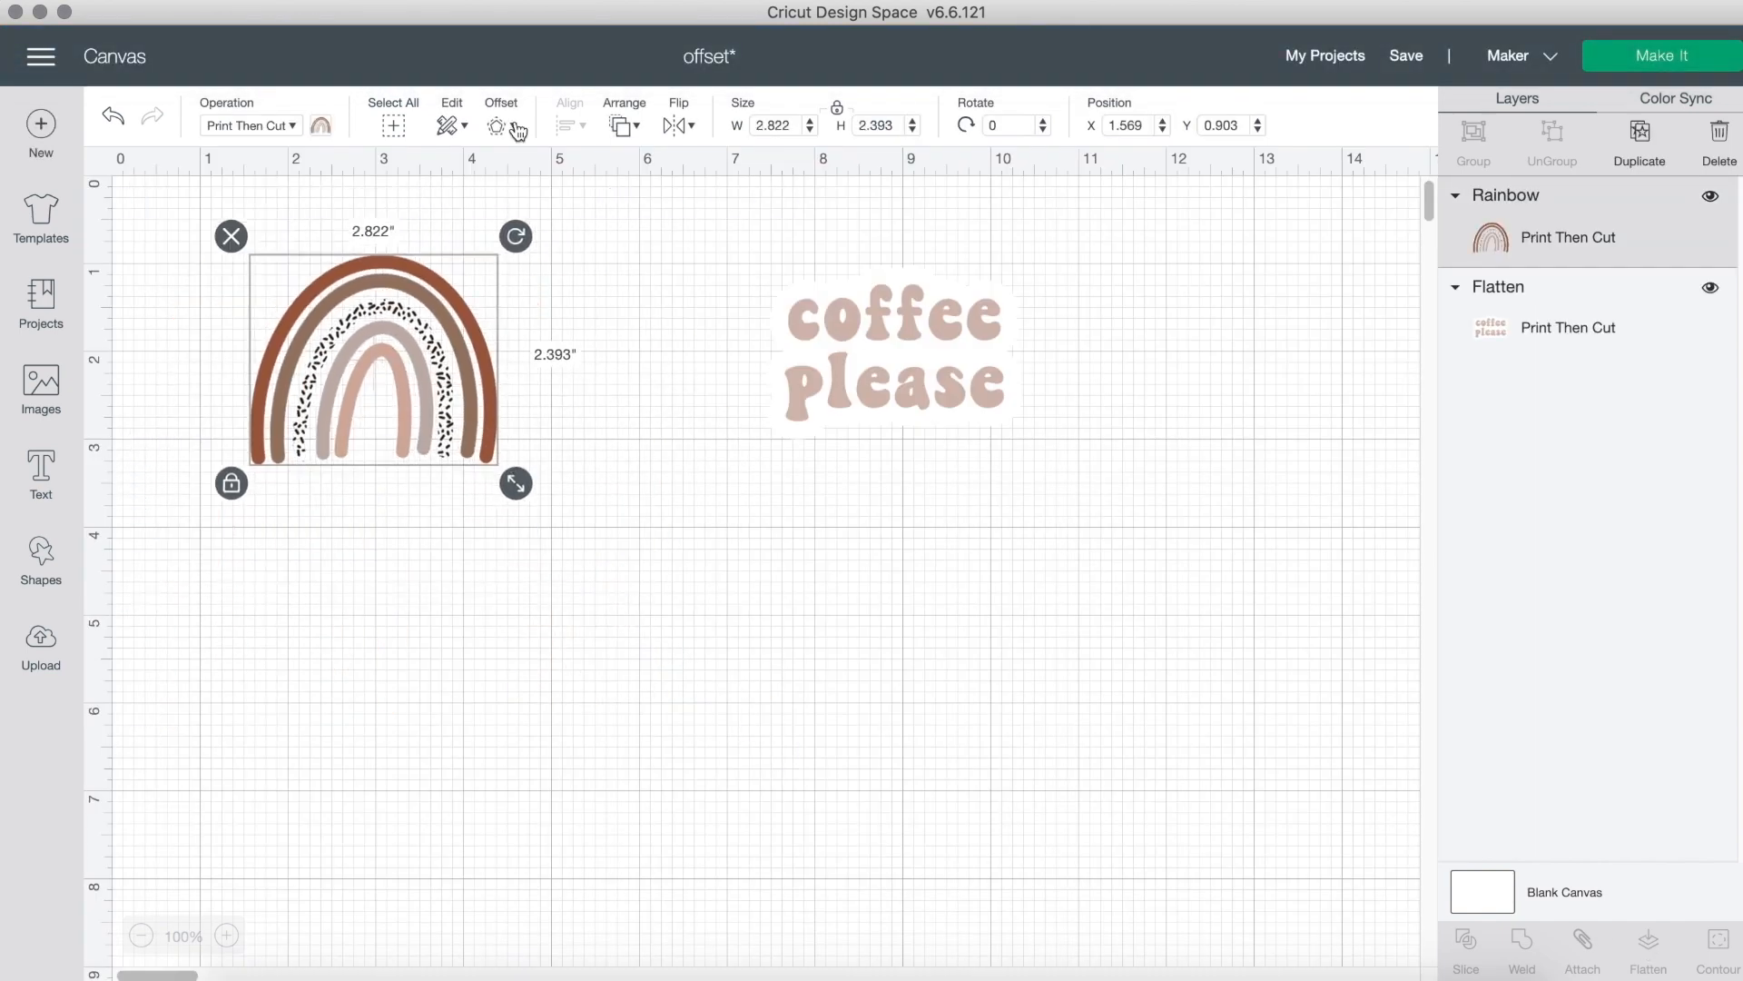
click(515, 130)
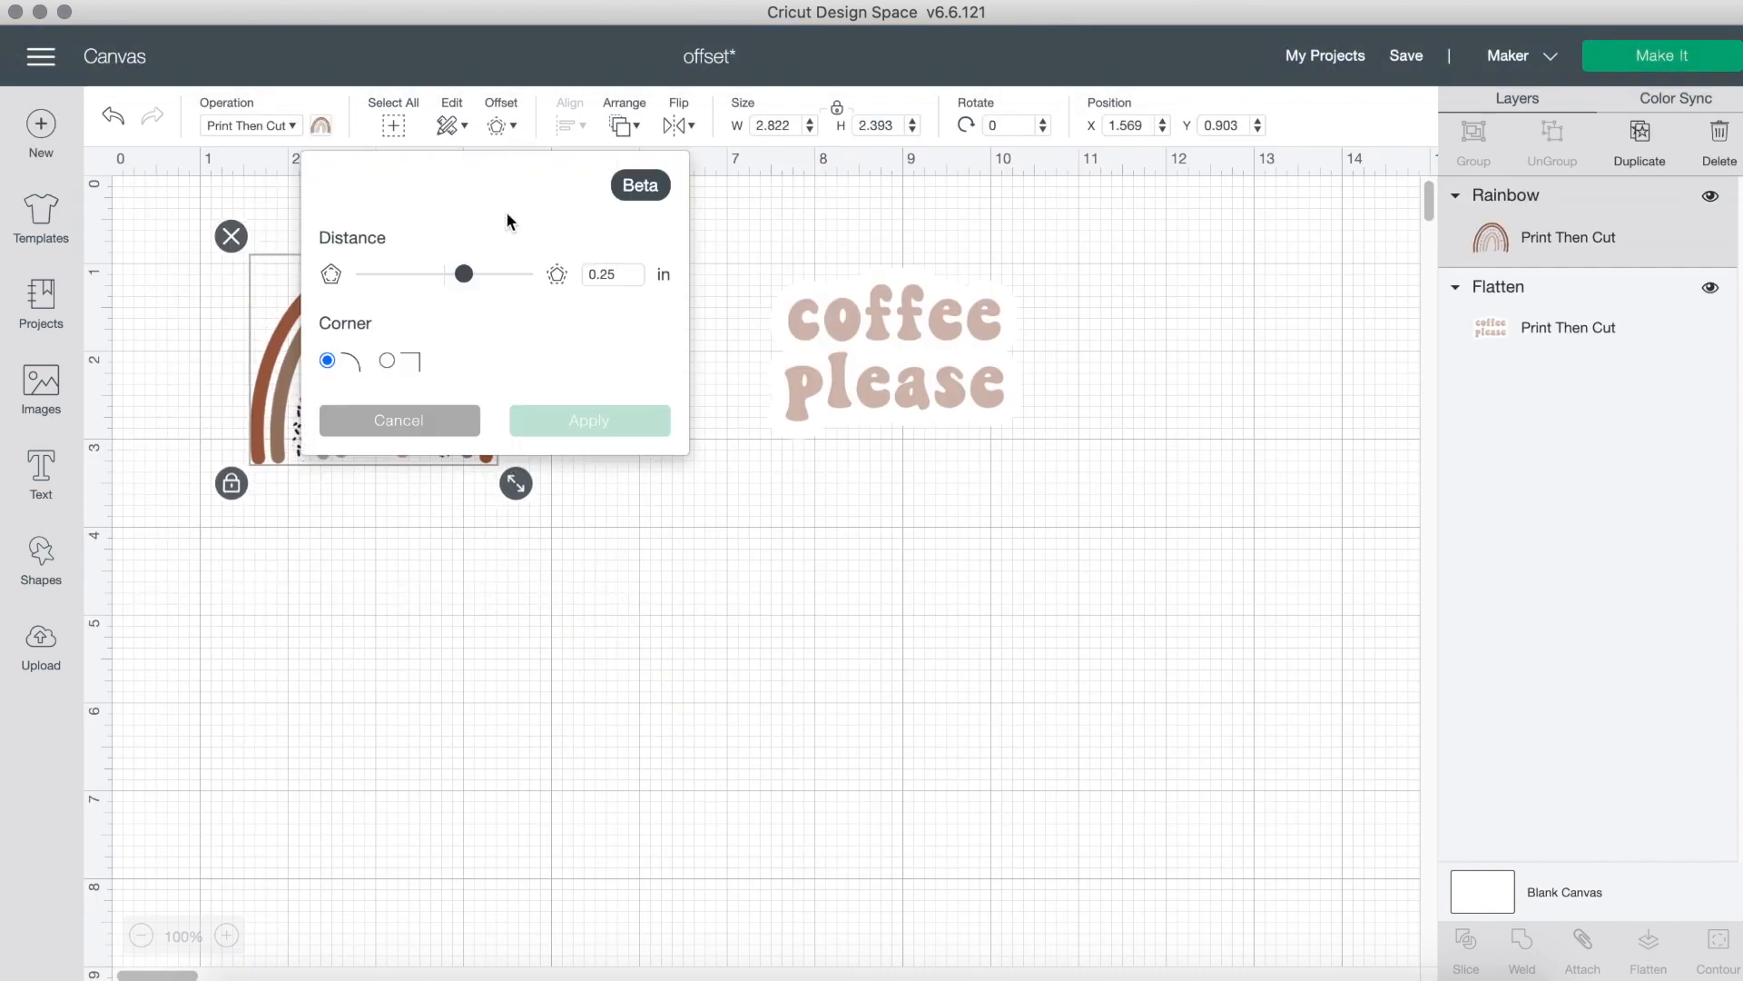
drag(279, 395, 674, 636)
click(623, 591)
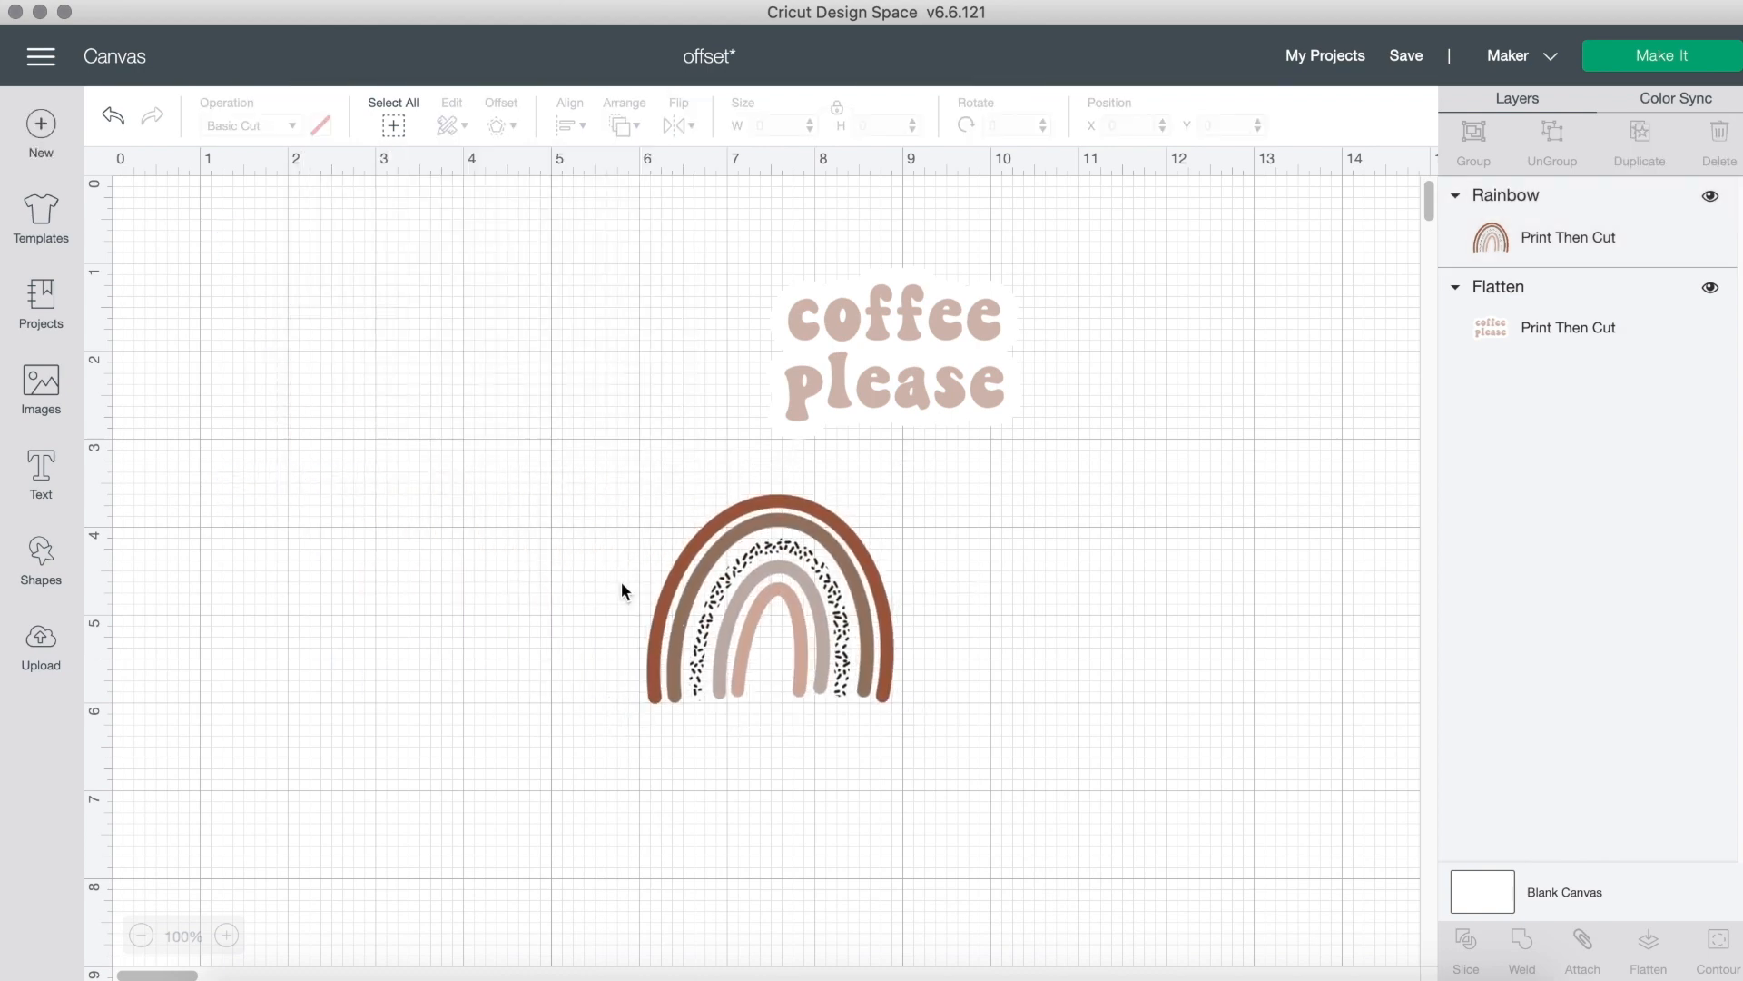
Create a 0.25 in offset with rounded corners around the rainbow.
click(713, 545)
click(497, 128)
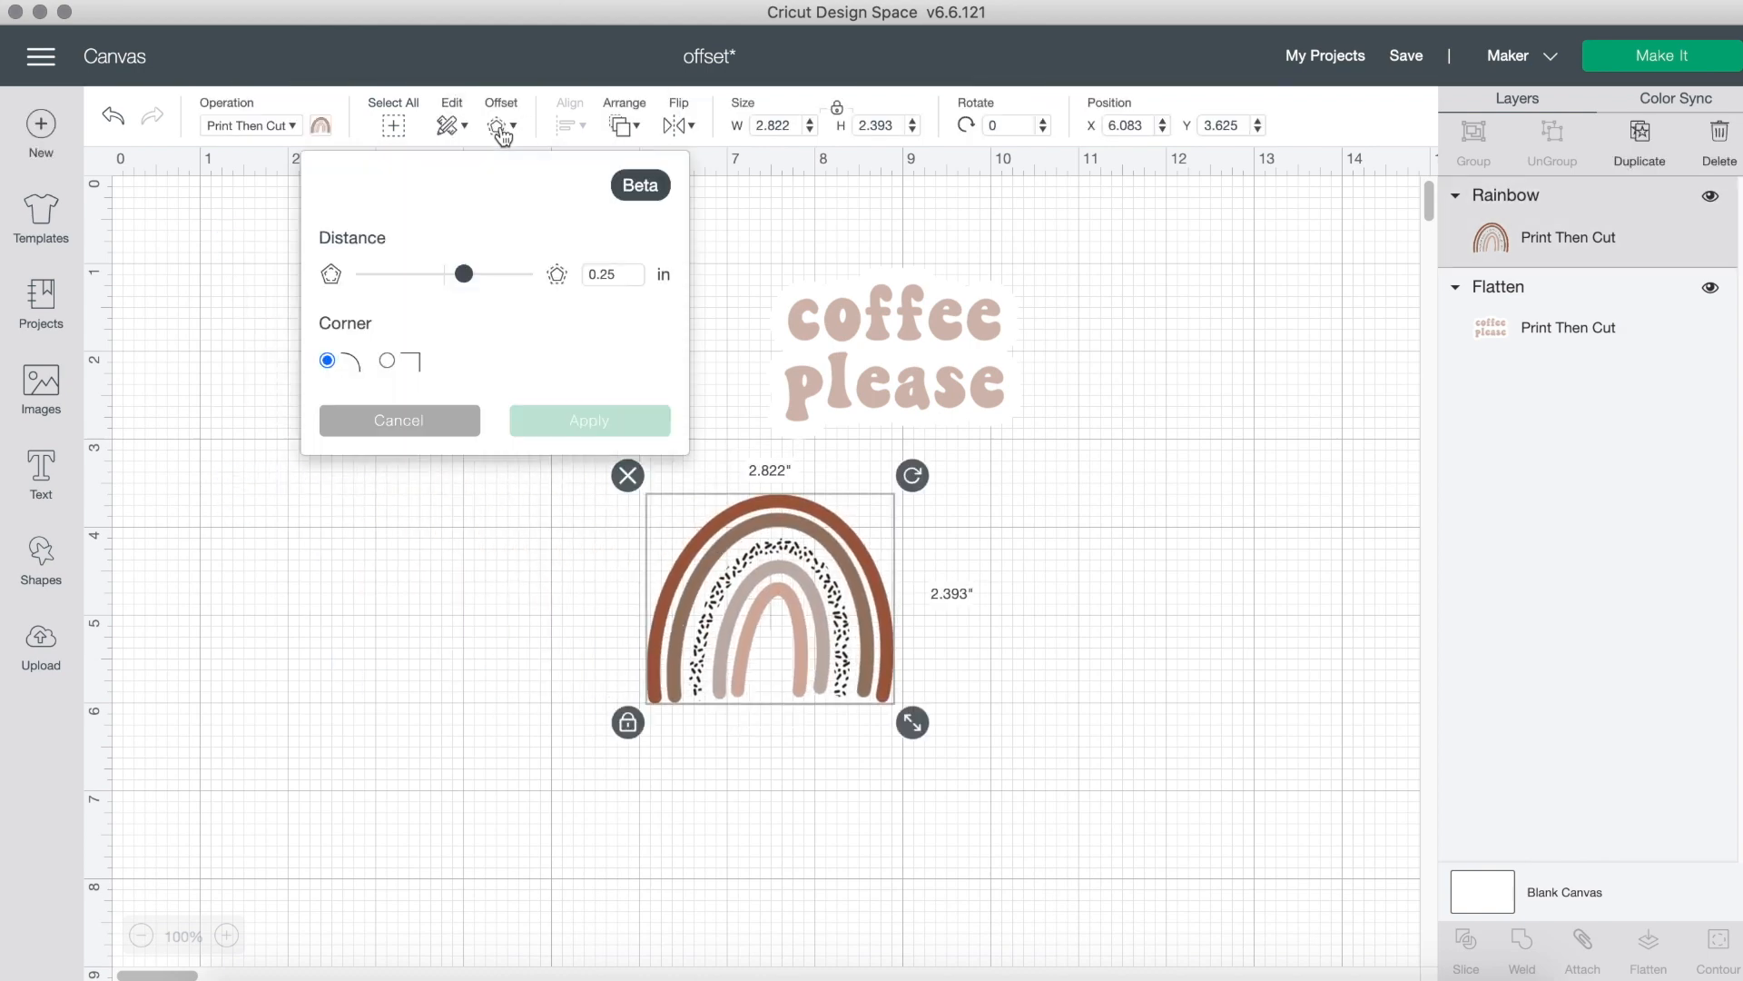
drag(463, 274, 493, 277)
click(607, 419)
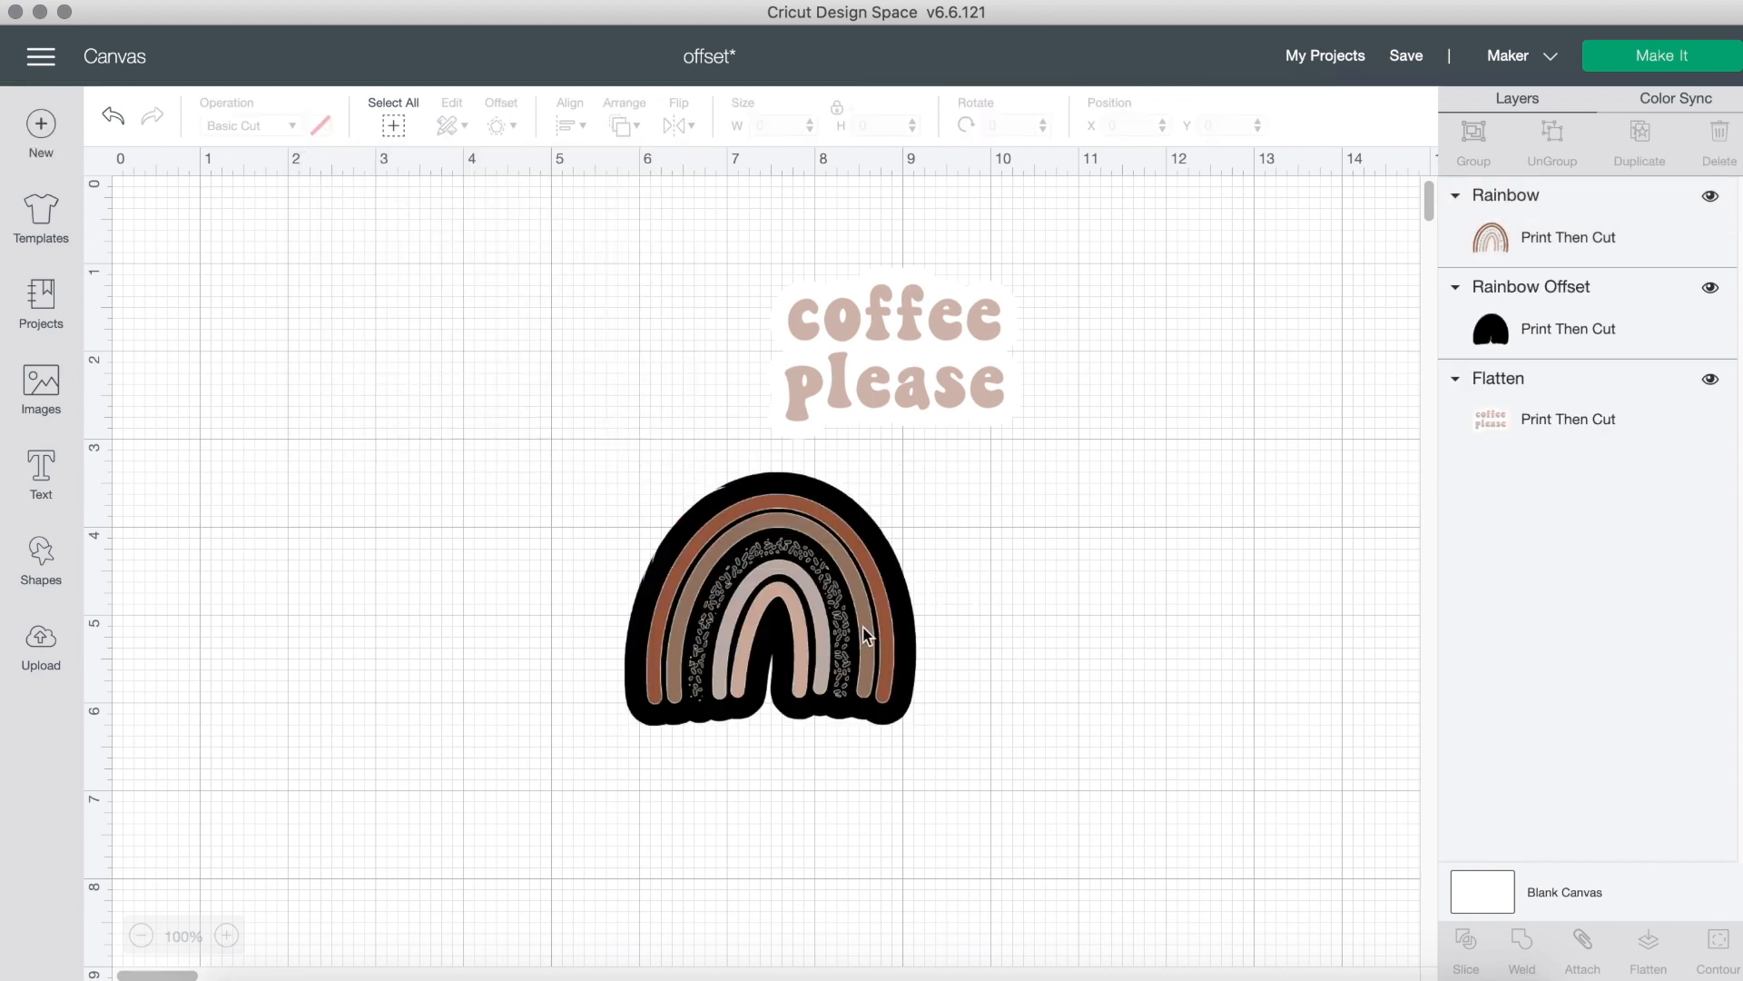
Move the rainbow off its offset to about X 2.78, Y 2.47 in and examine the two shapes separately.
drag(827, 621, 536, 520)
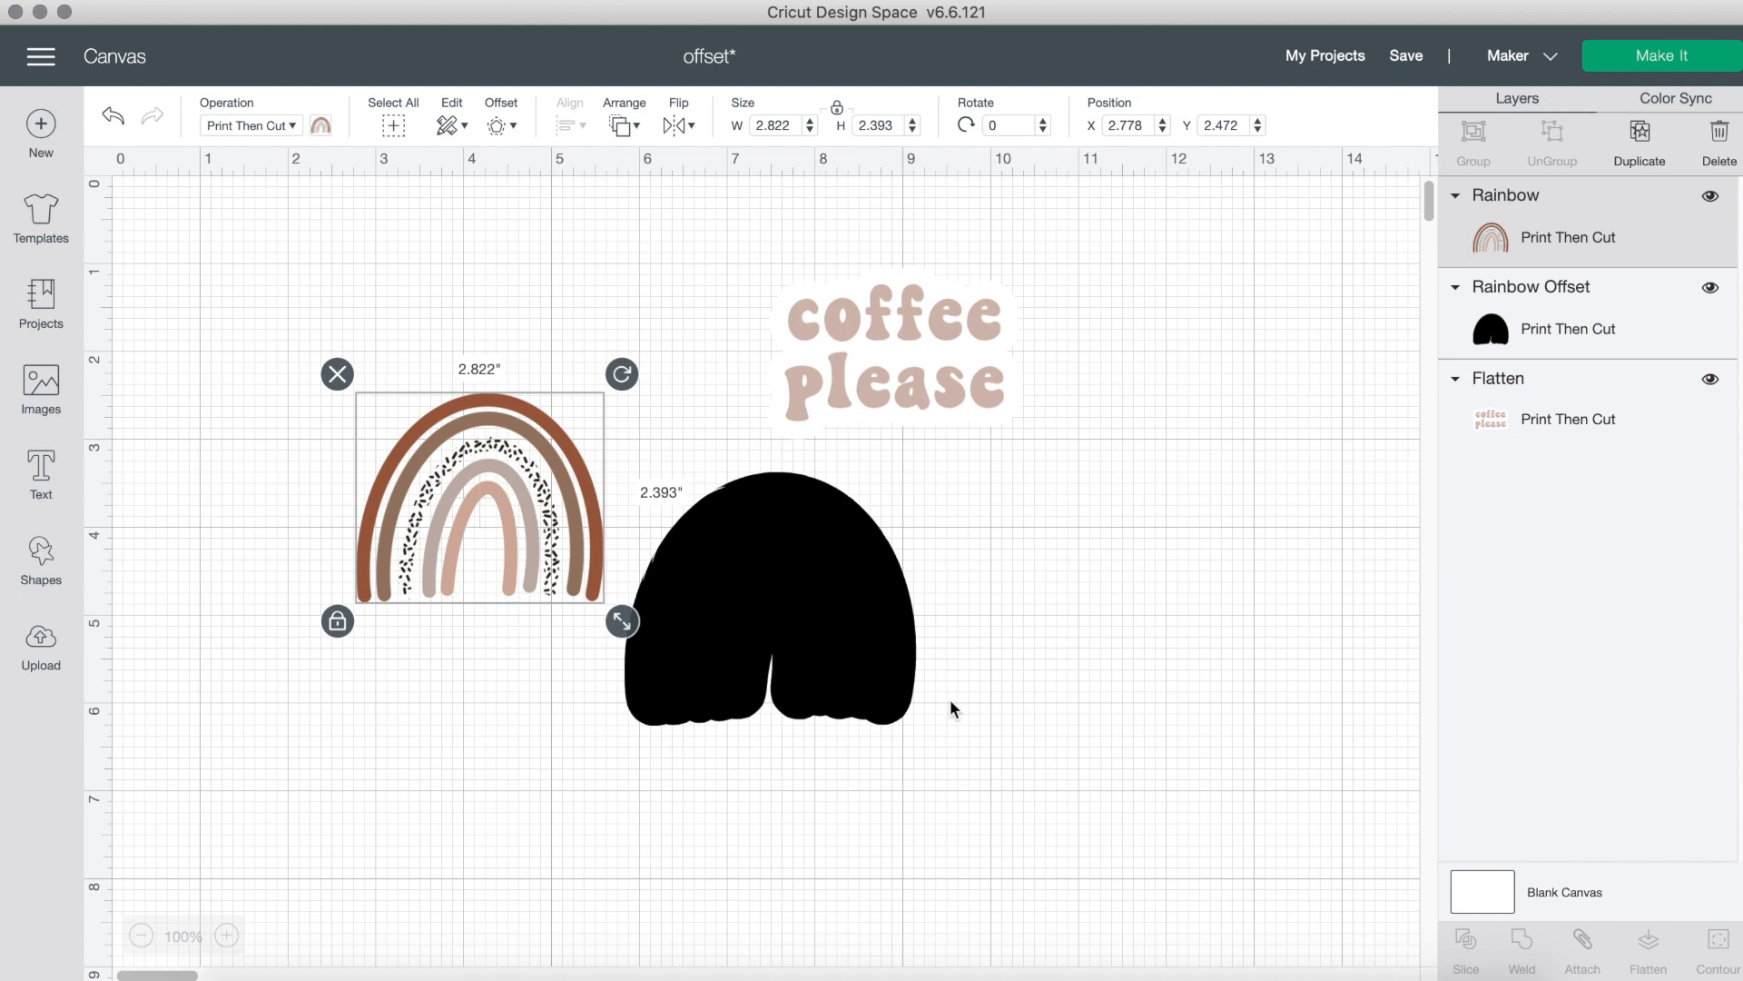
click(857, 768)
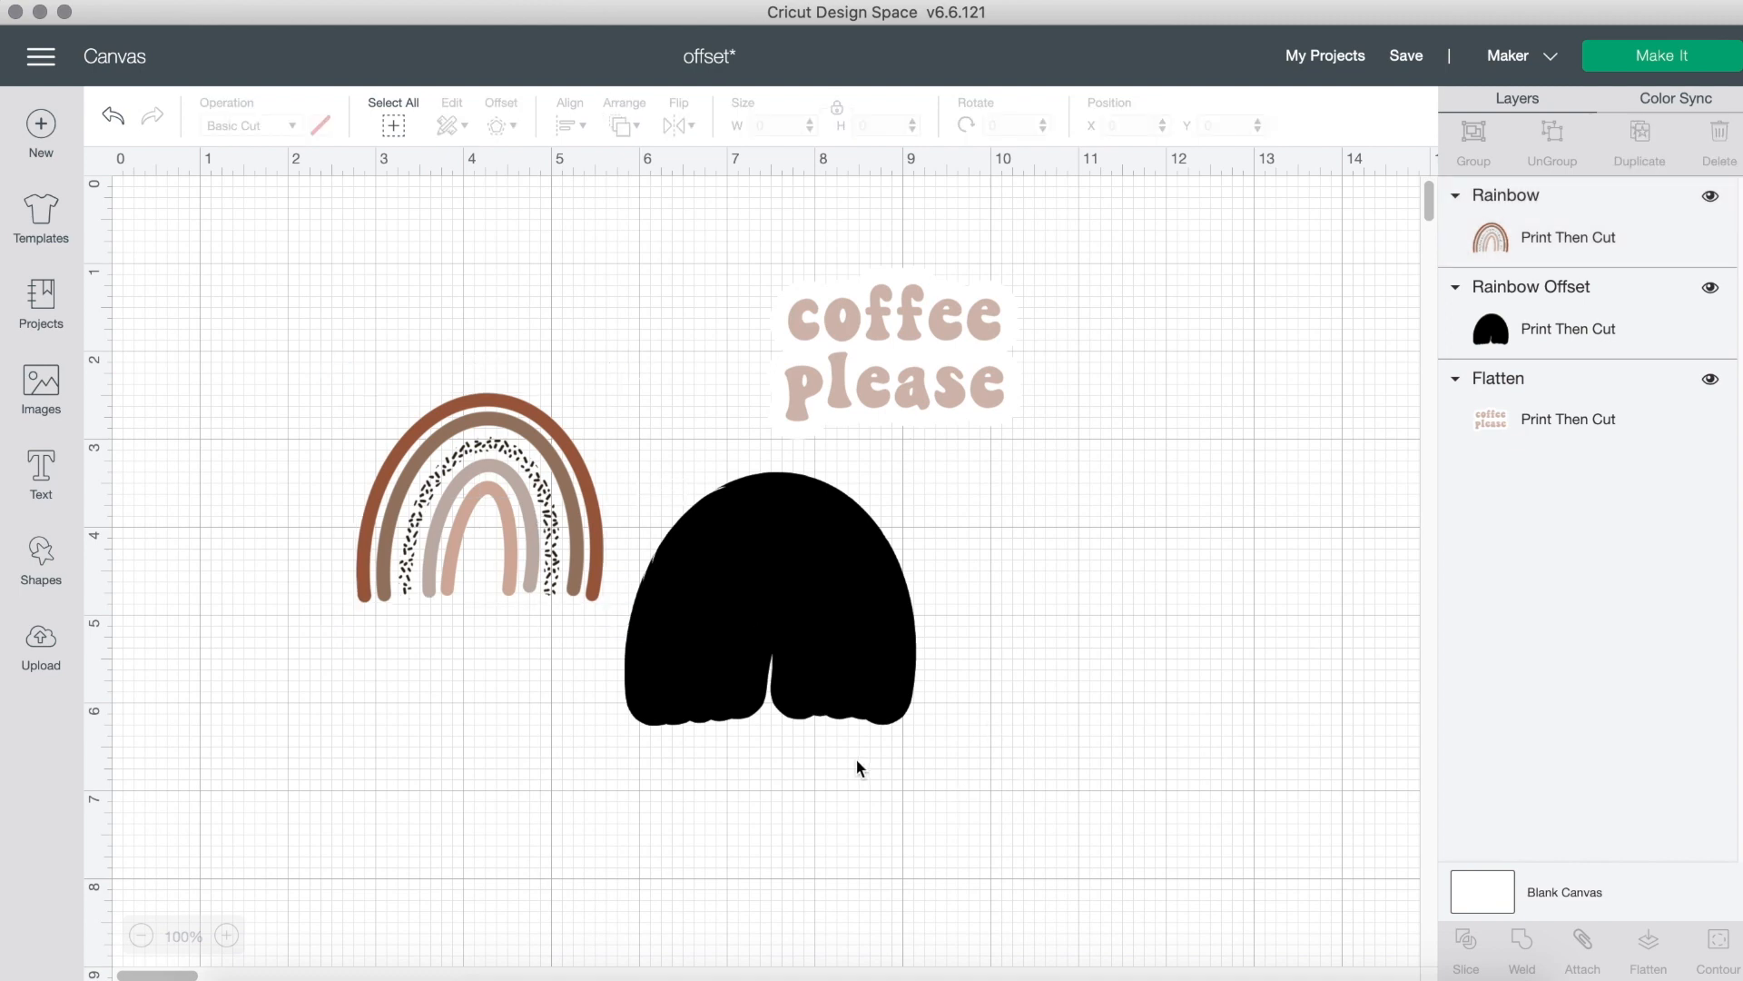
click(817, 663)
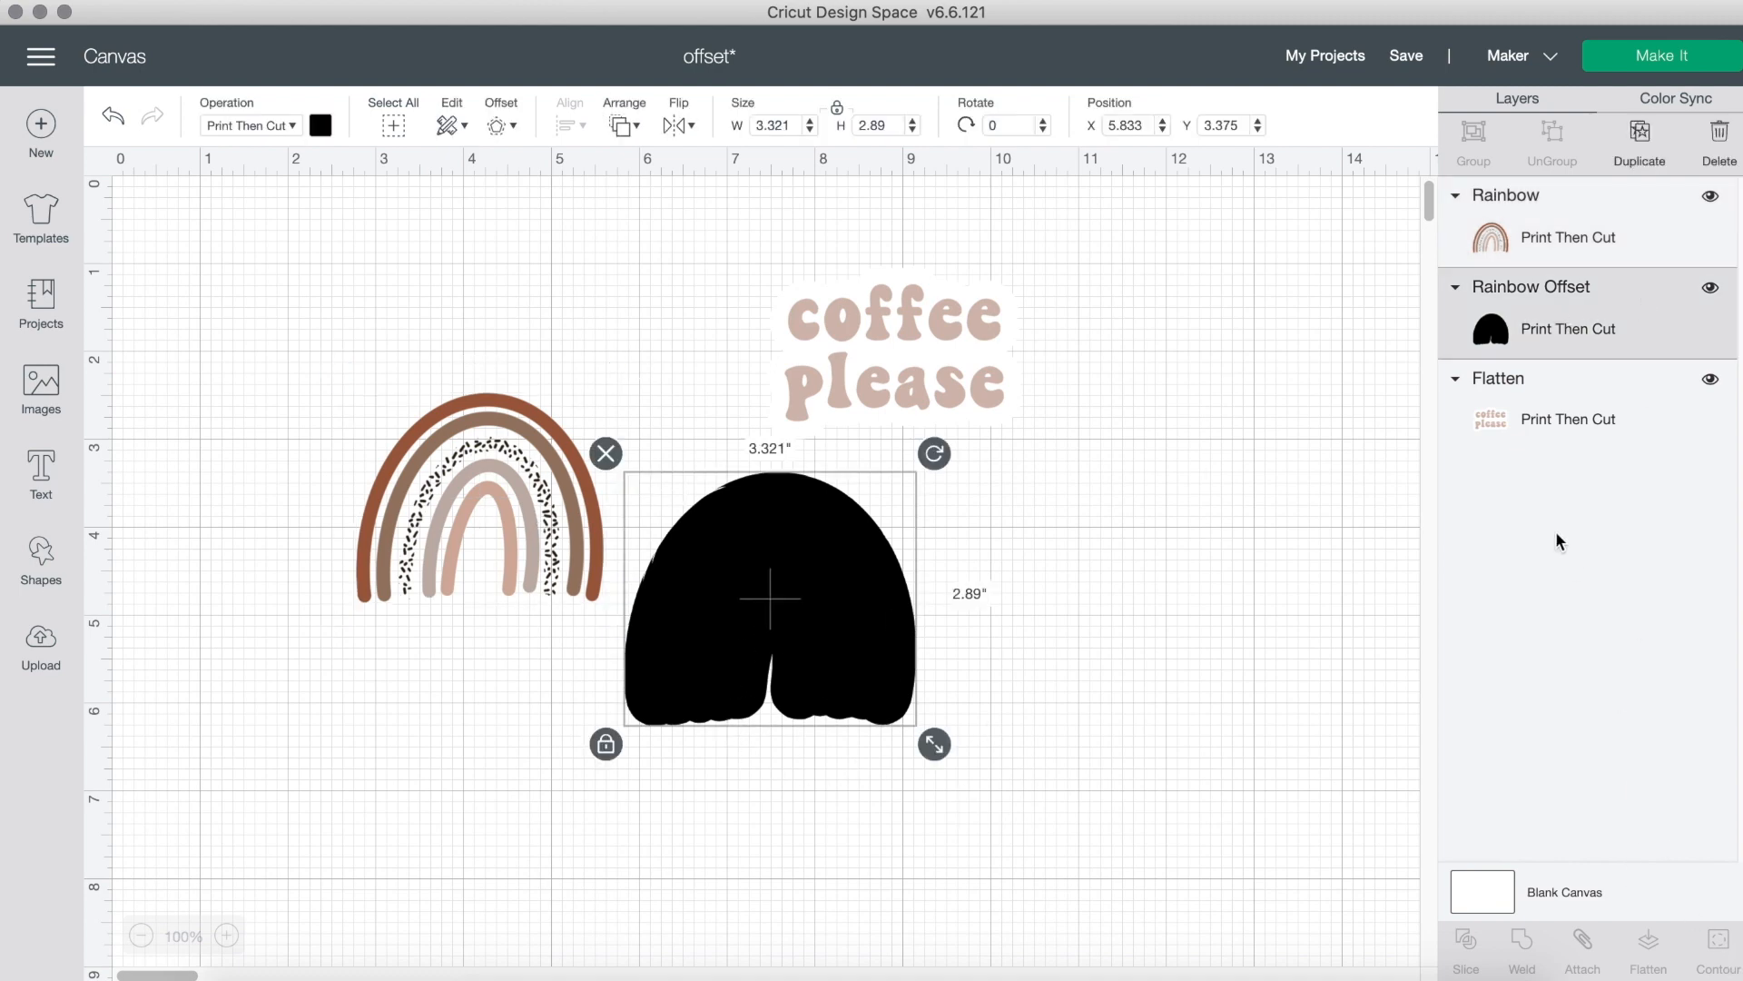
click(1084, 607)
click(776, 616)
click(554, 485)
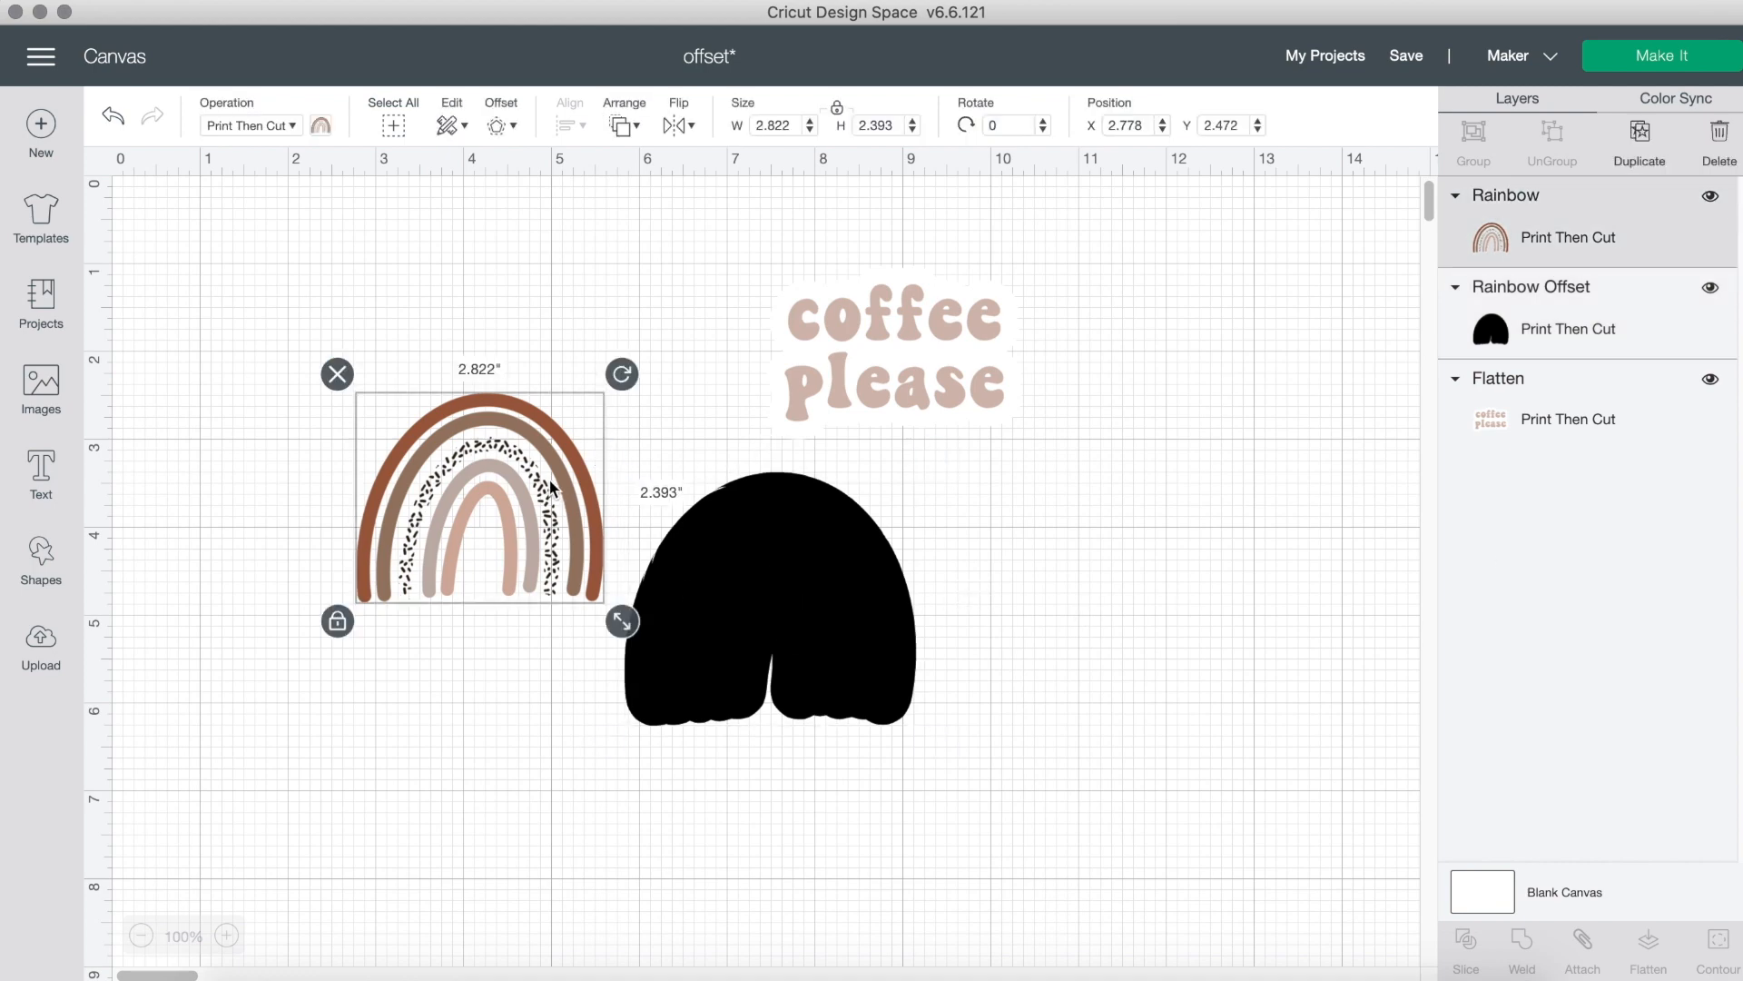
click(848, 541)
Move the rainbow's offset to about X 5.07, Y 3.38 in and place the rainbow back on it at about X 5.35, Y 3.64 in.
drag(567, 463, 524, 478)
click(863, 614)
drag(863, 616, 812, 616)
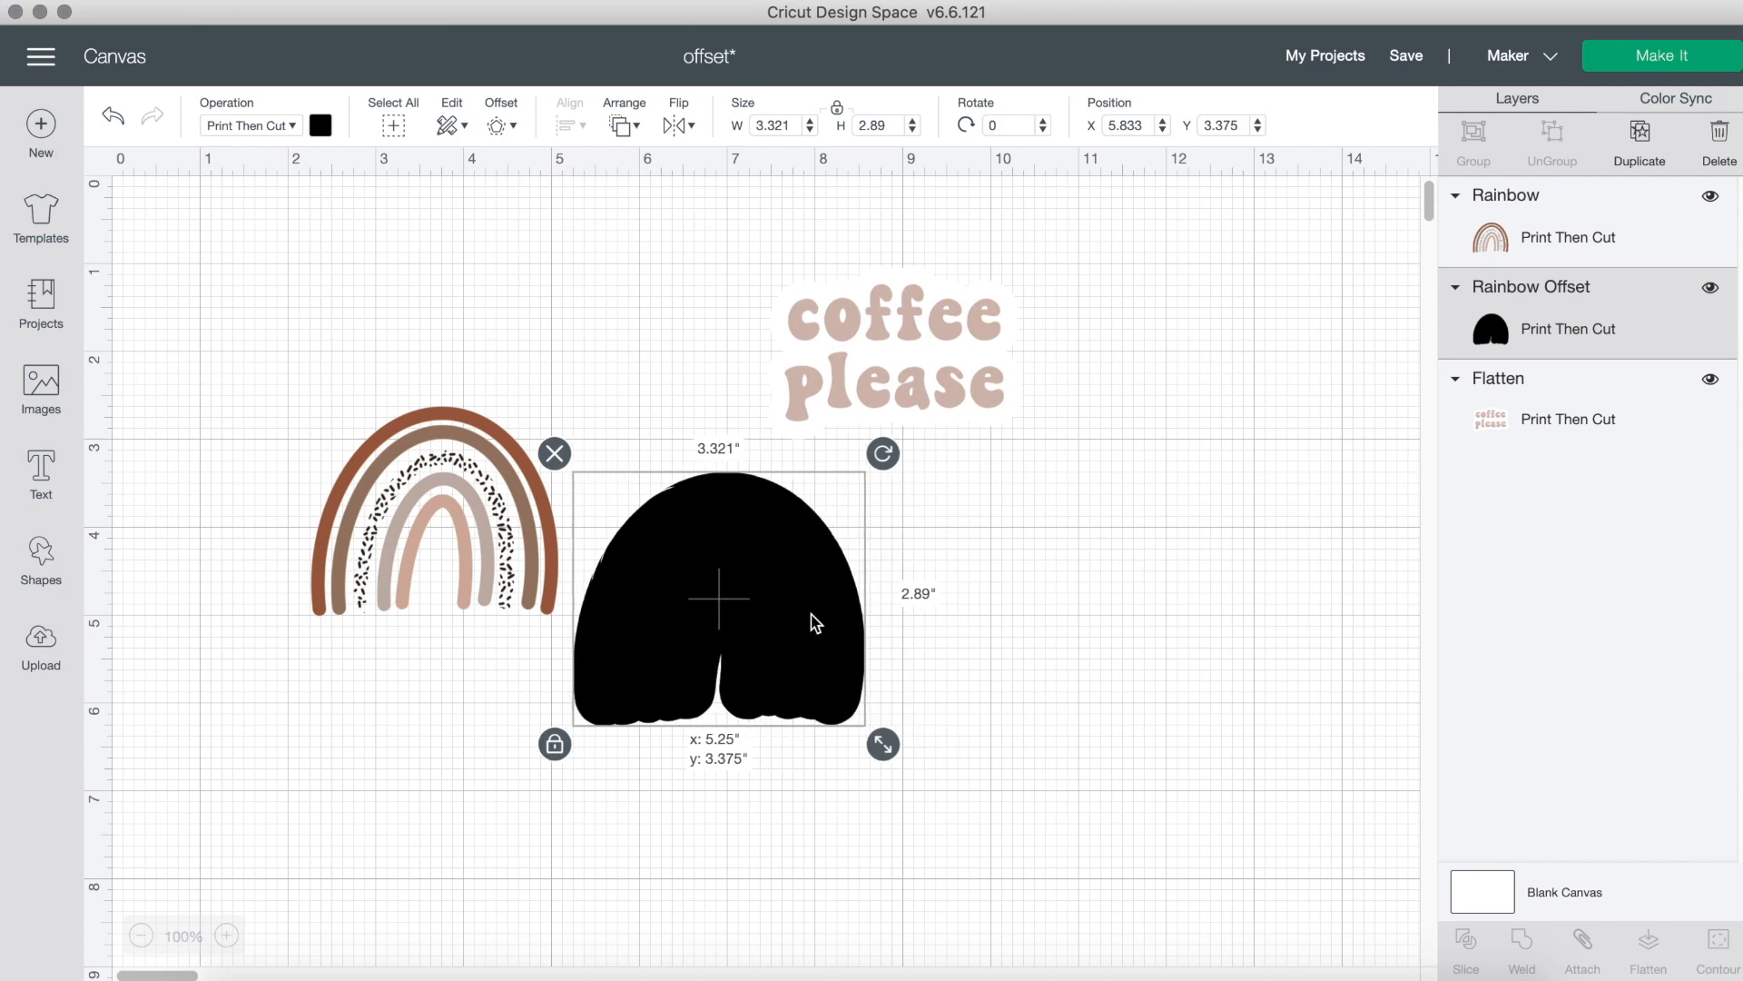
click(1009, 652)
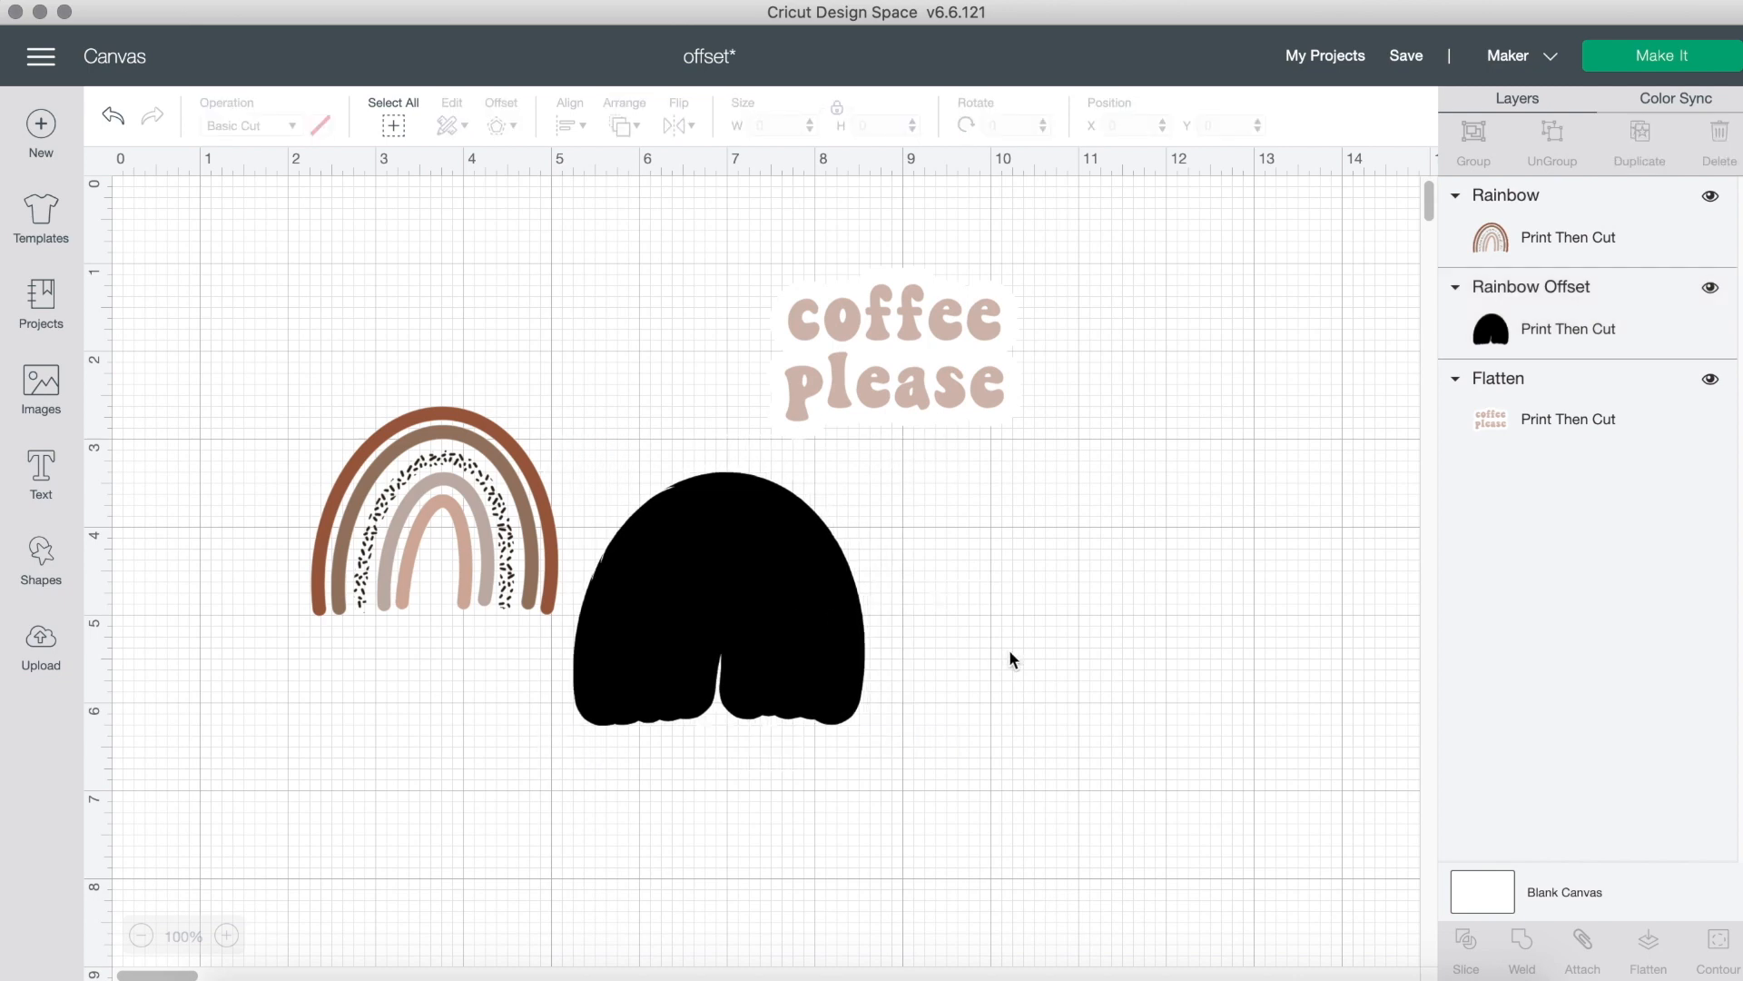
click(738, 602)
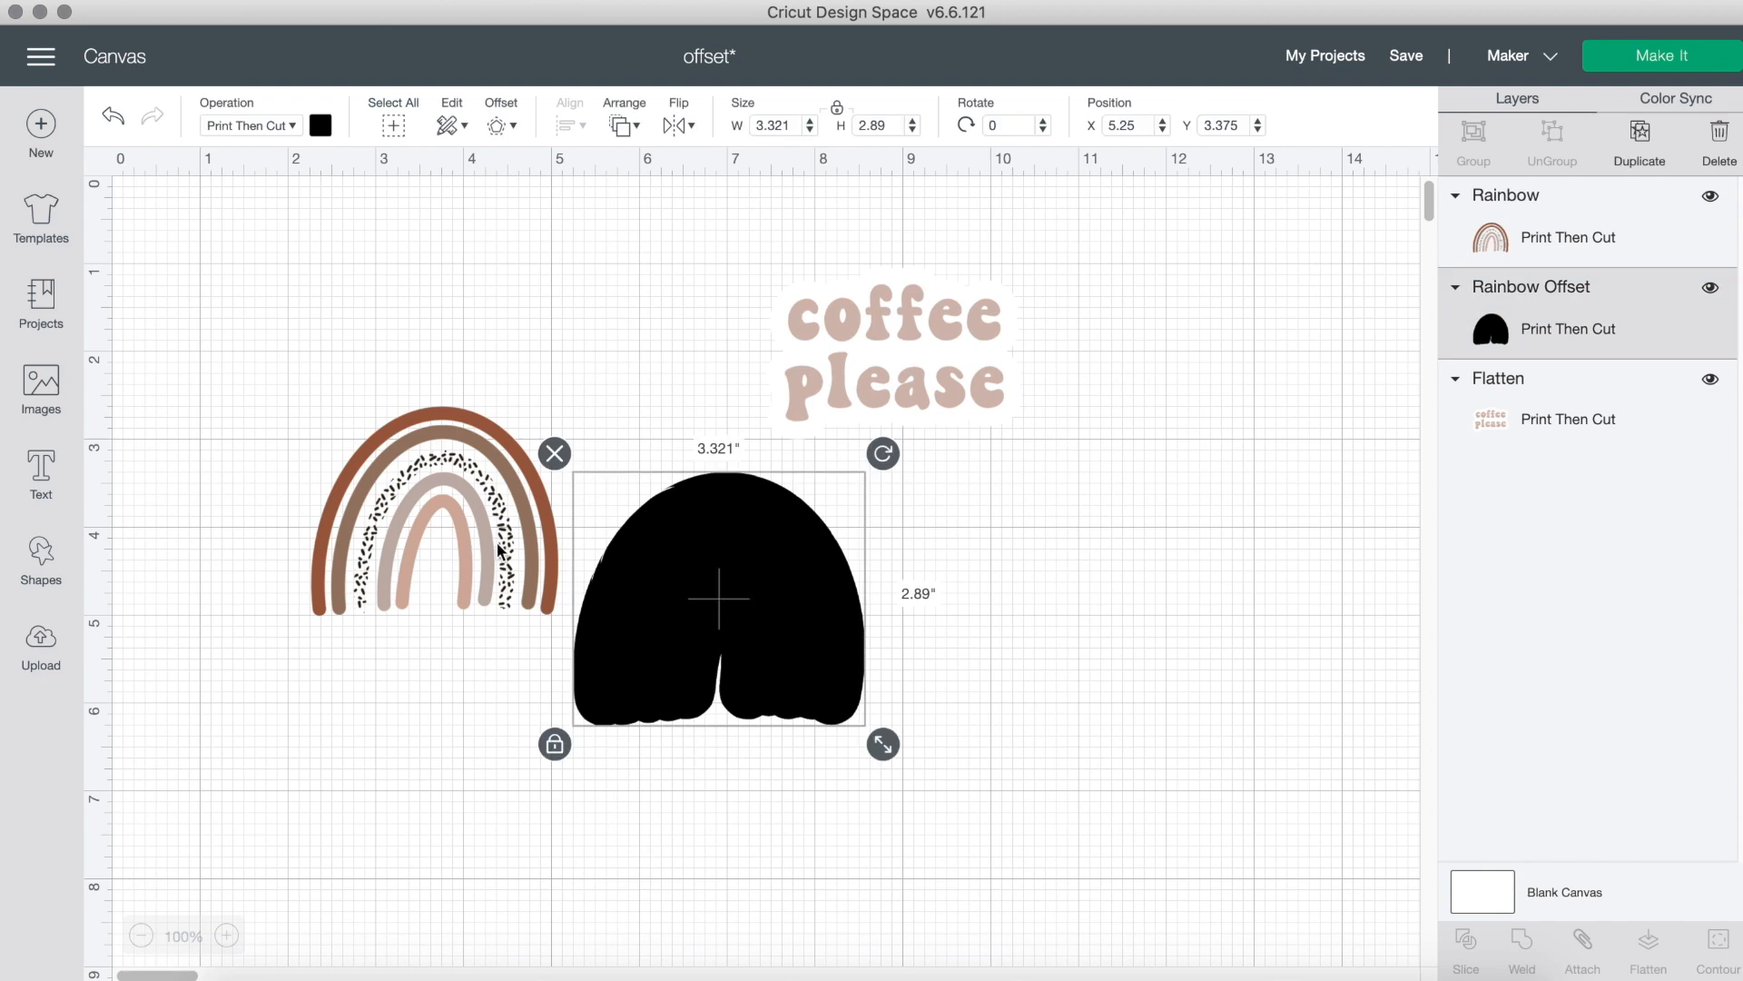
drag(460, 532, 439, 552)
click(427, 663)
drag(717, 603, 700, 603)
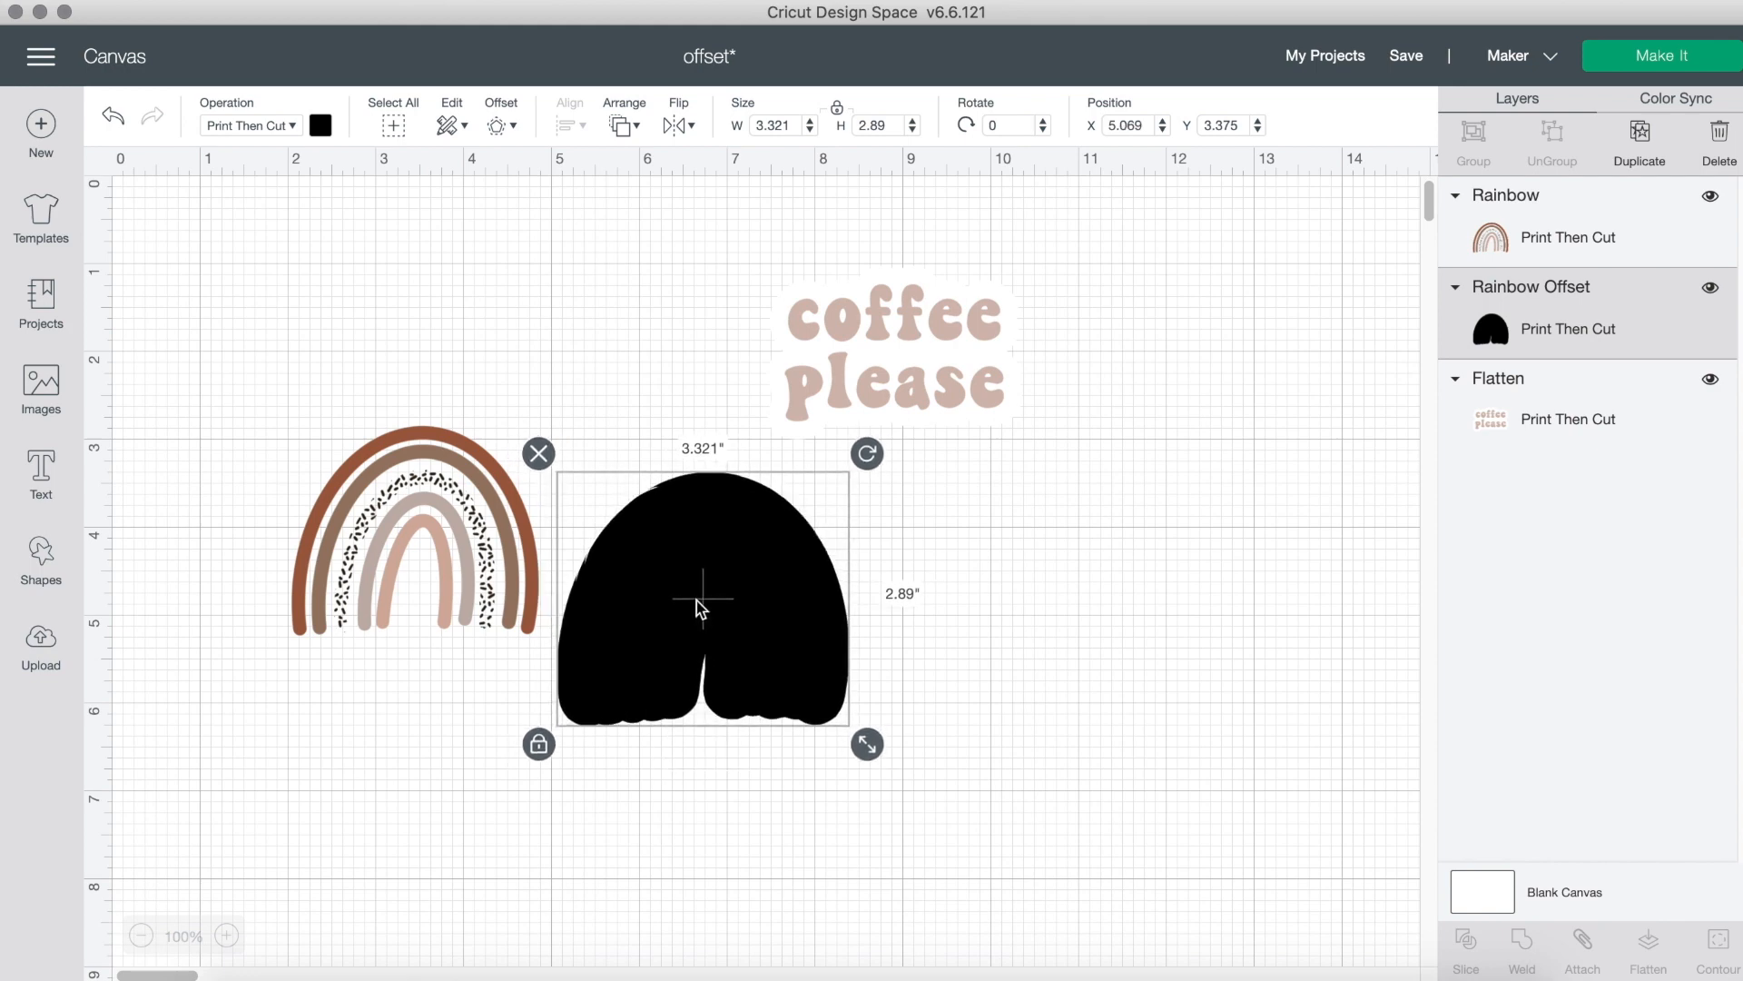
drag(478, 524, 762, 614)
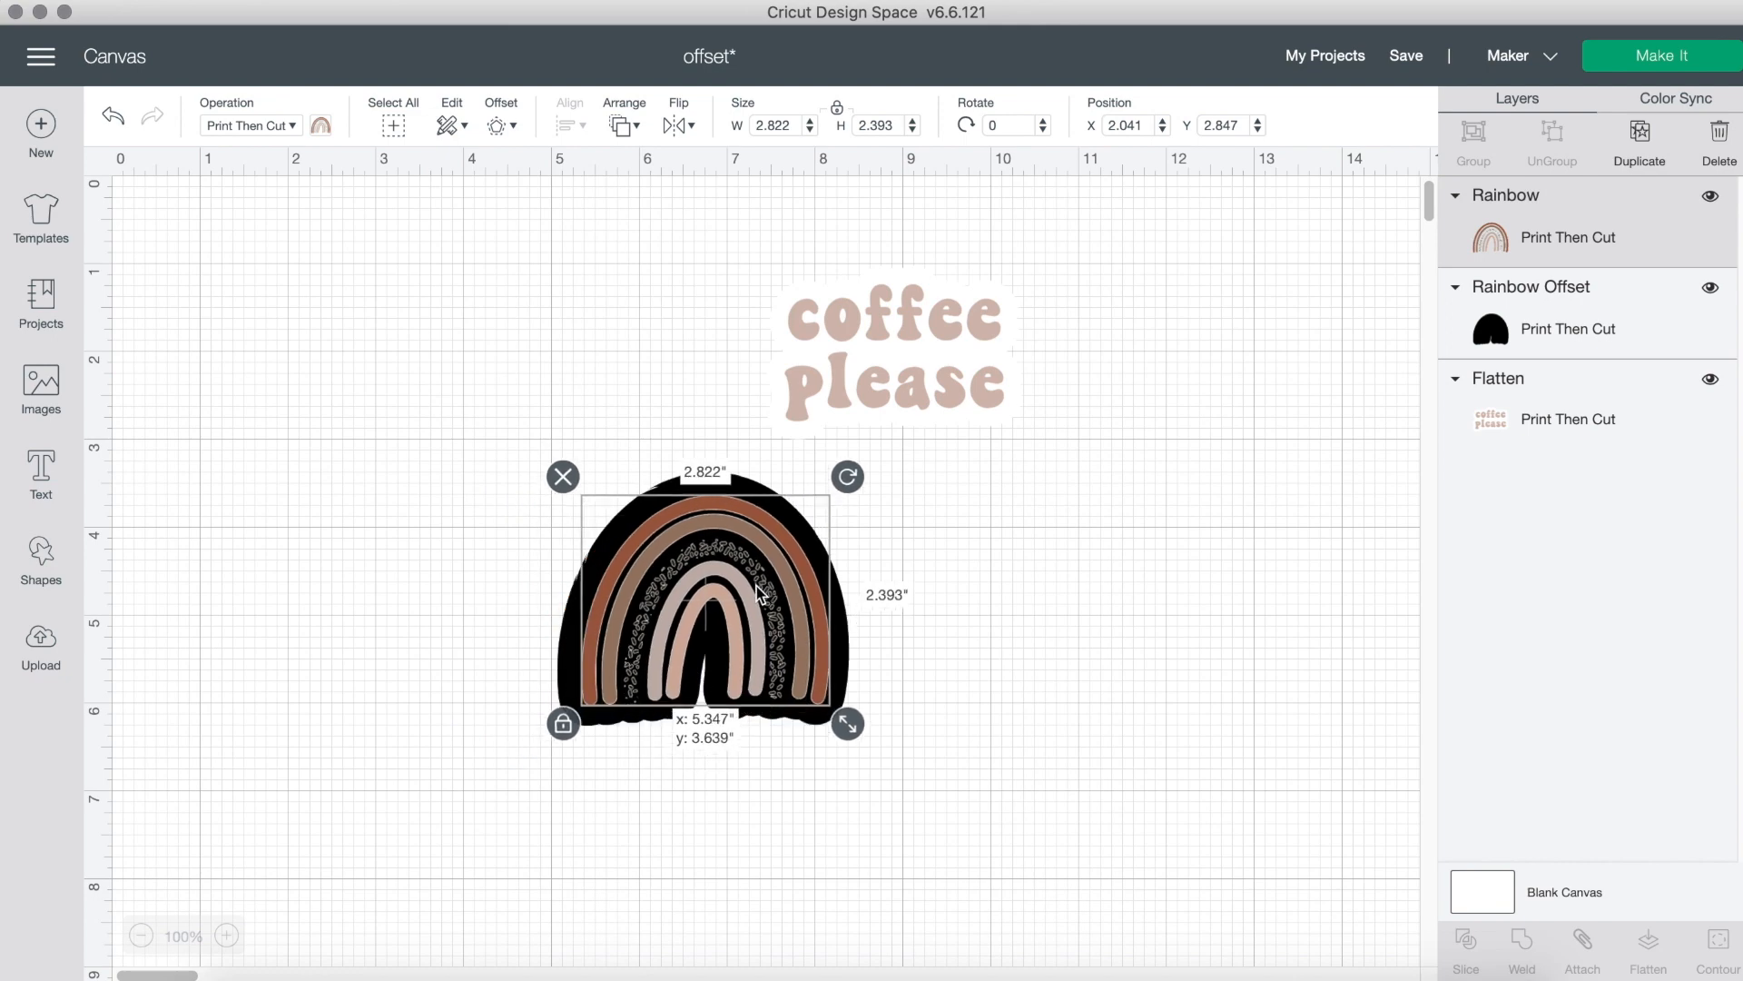
Align the rainbow and its offset so they are centred on each other horizontally and vertically.
click(978, 682)
drag(910, 786, 711, 573)
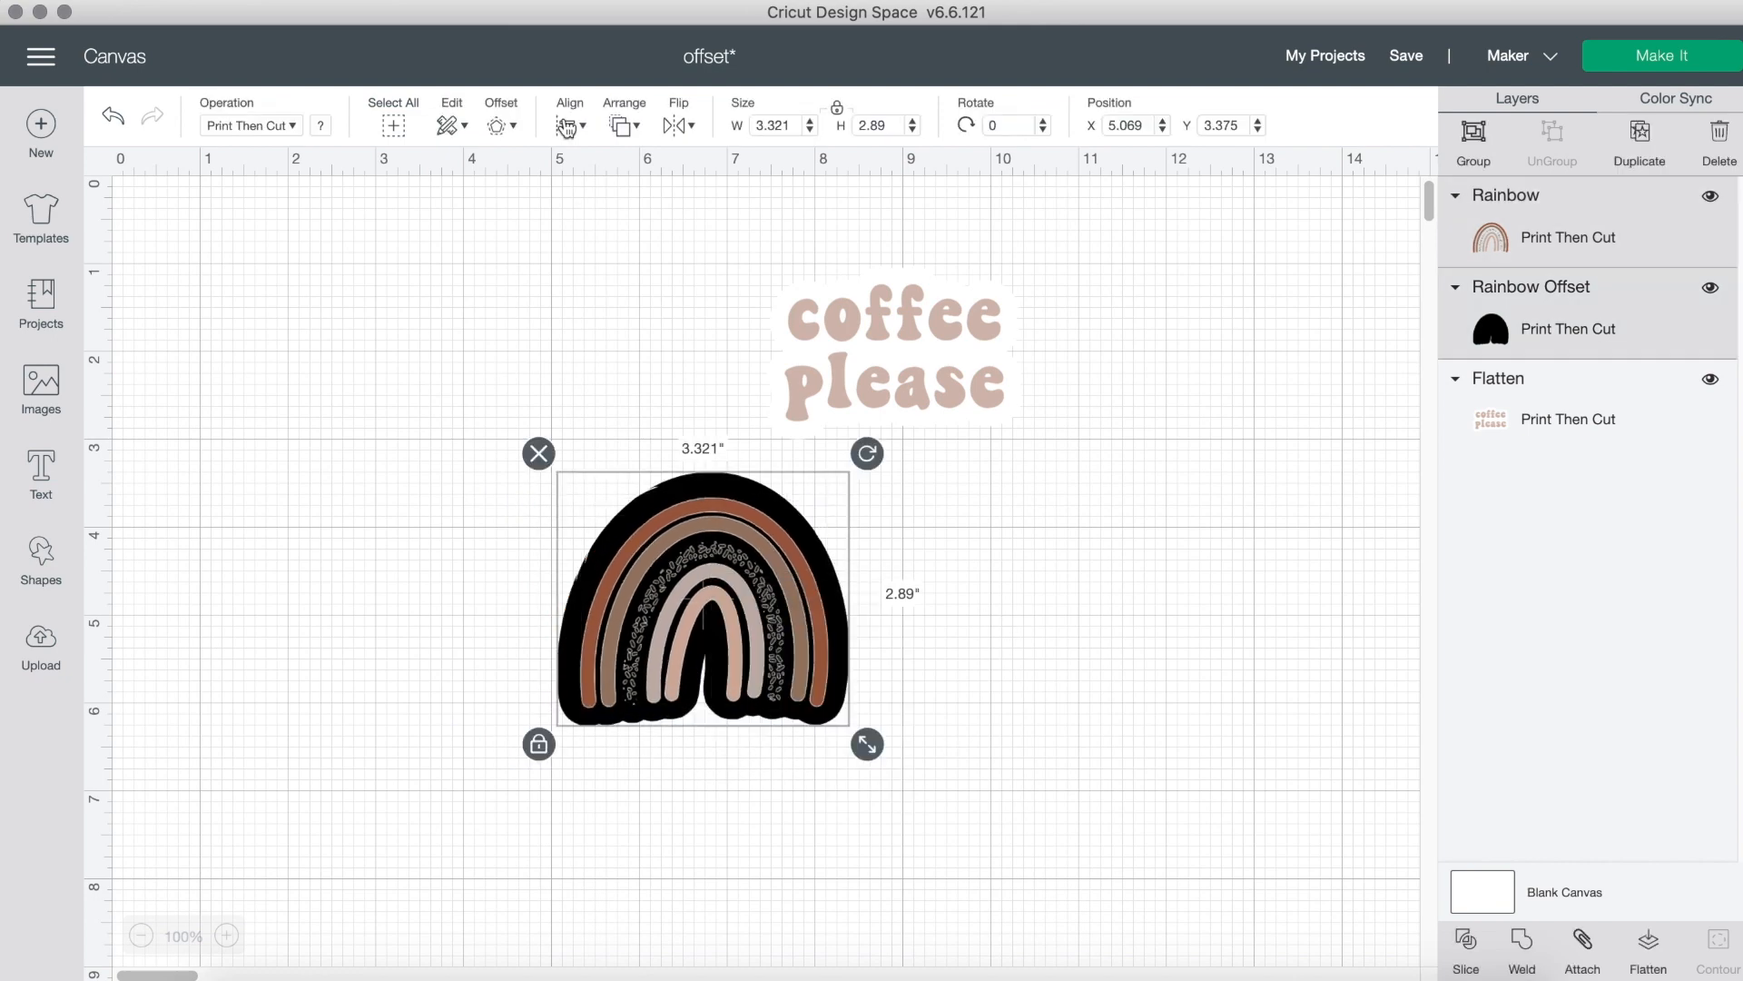
click(571, 124)
click(636, 187)
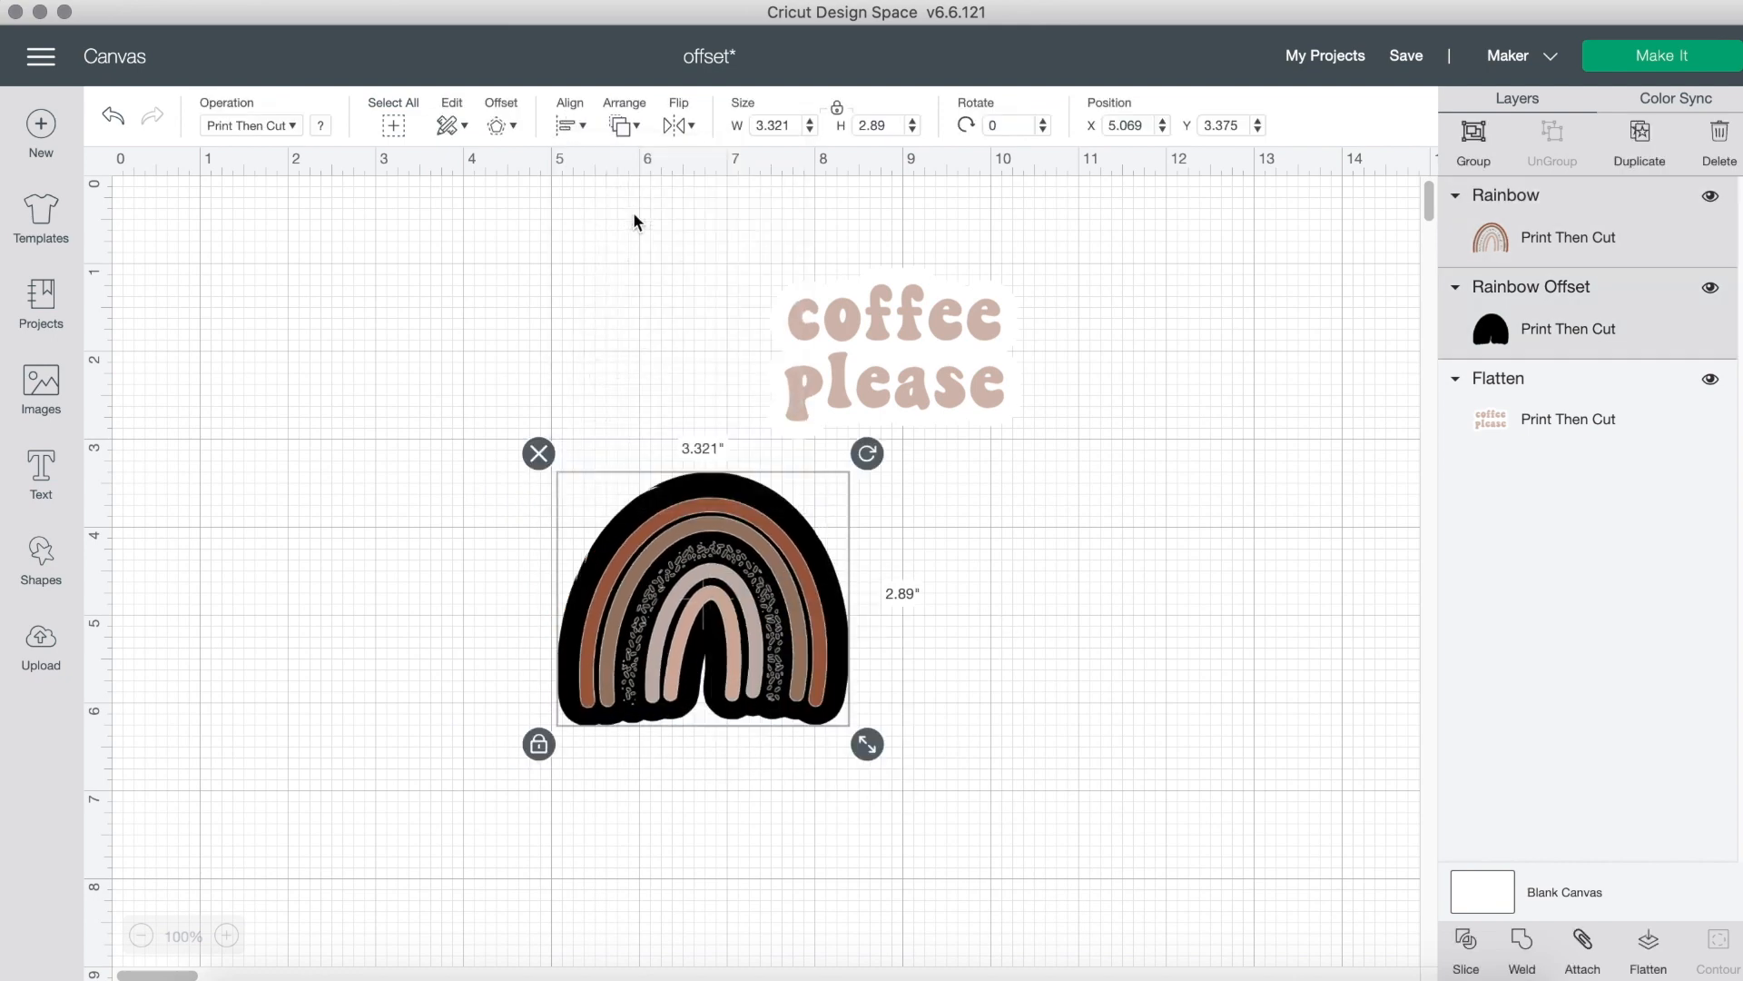
click(570, 125)
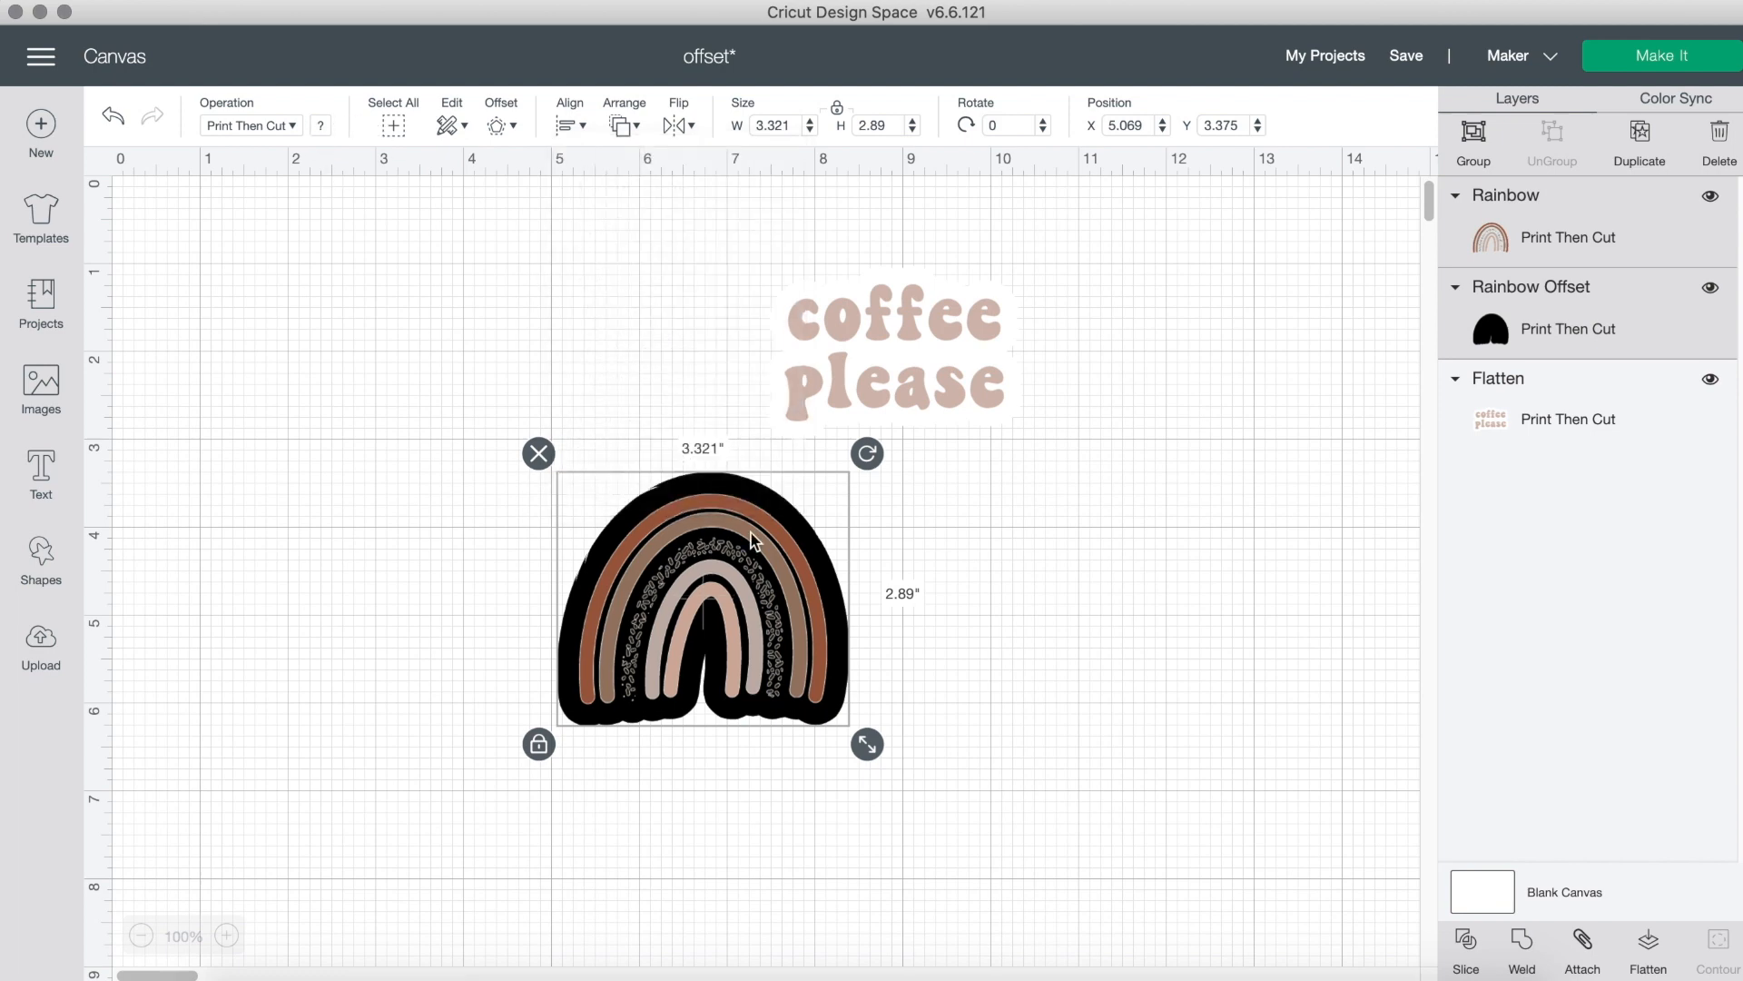
Change the rainbow offset's colour to white.
click(1680, 330)
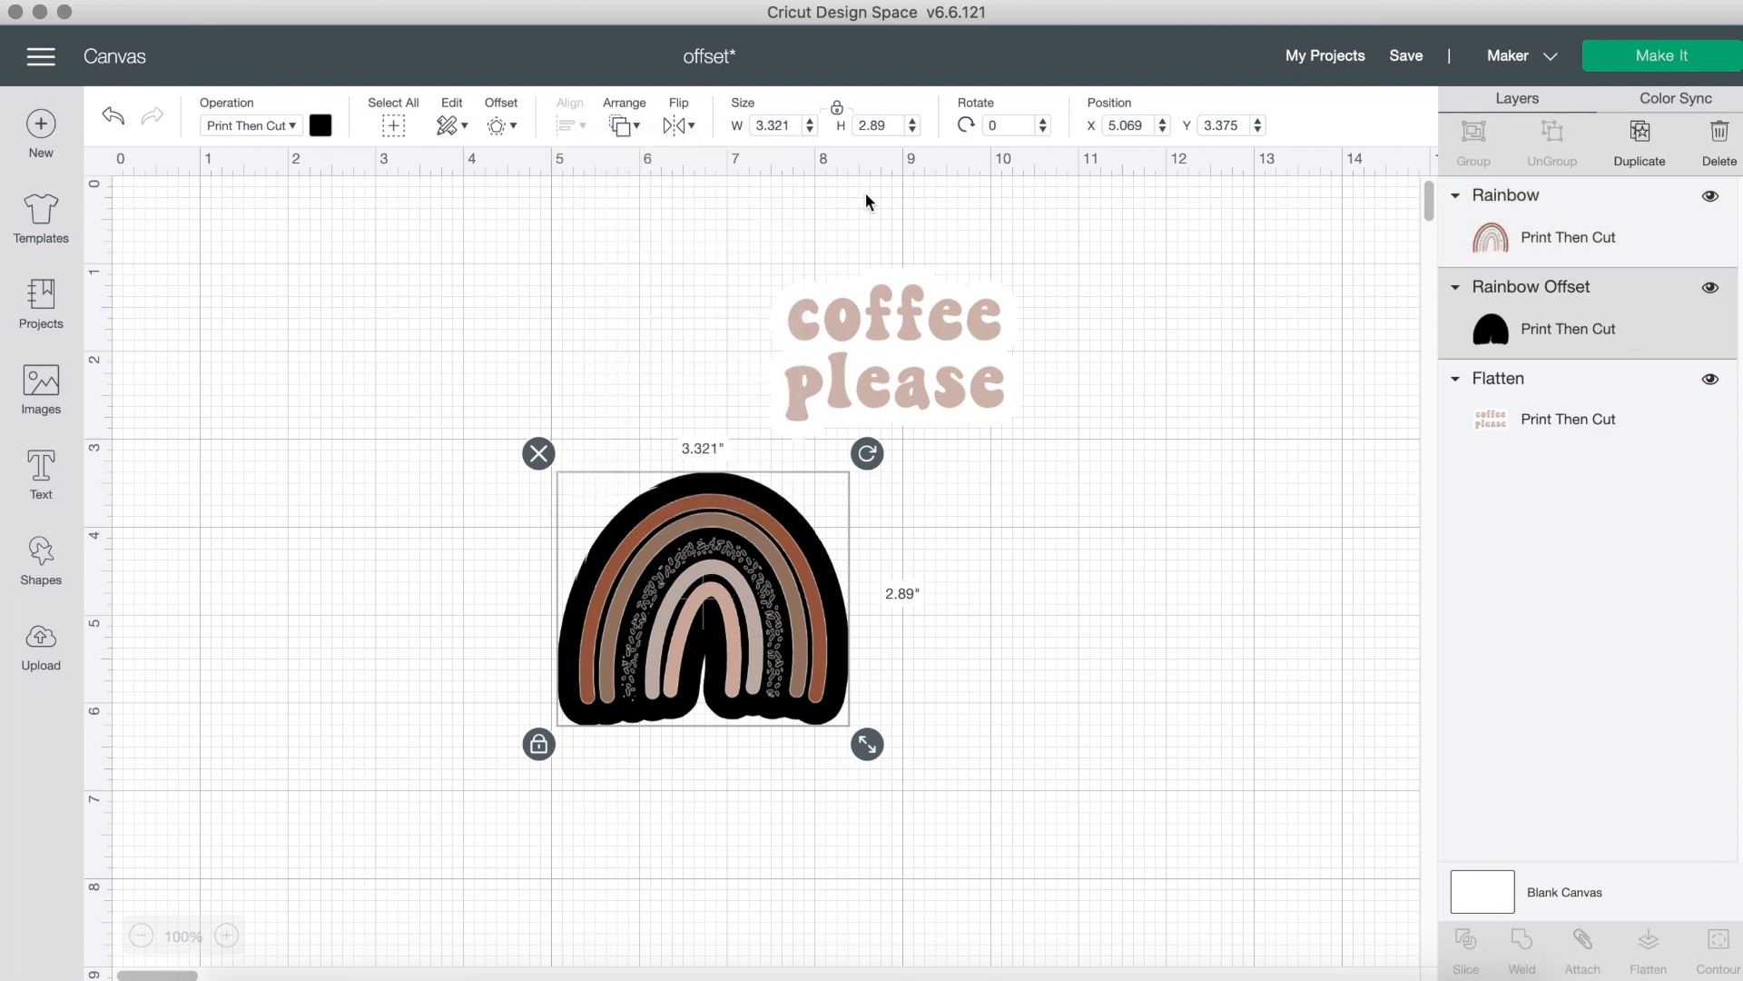
click(319, 125)
click(346, 275)
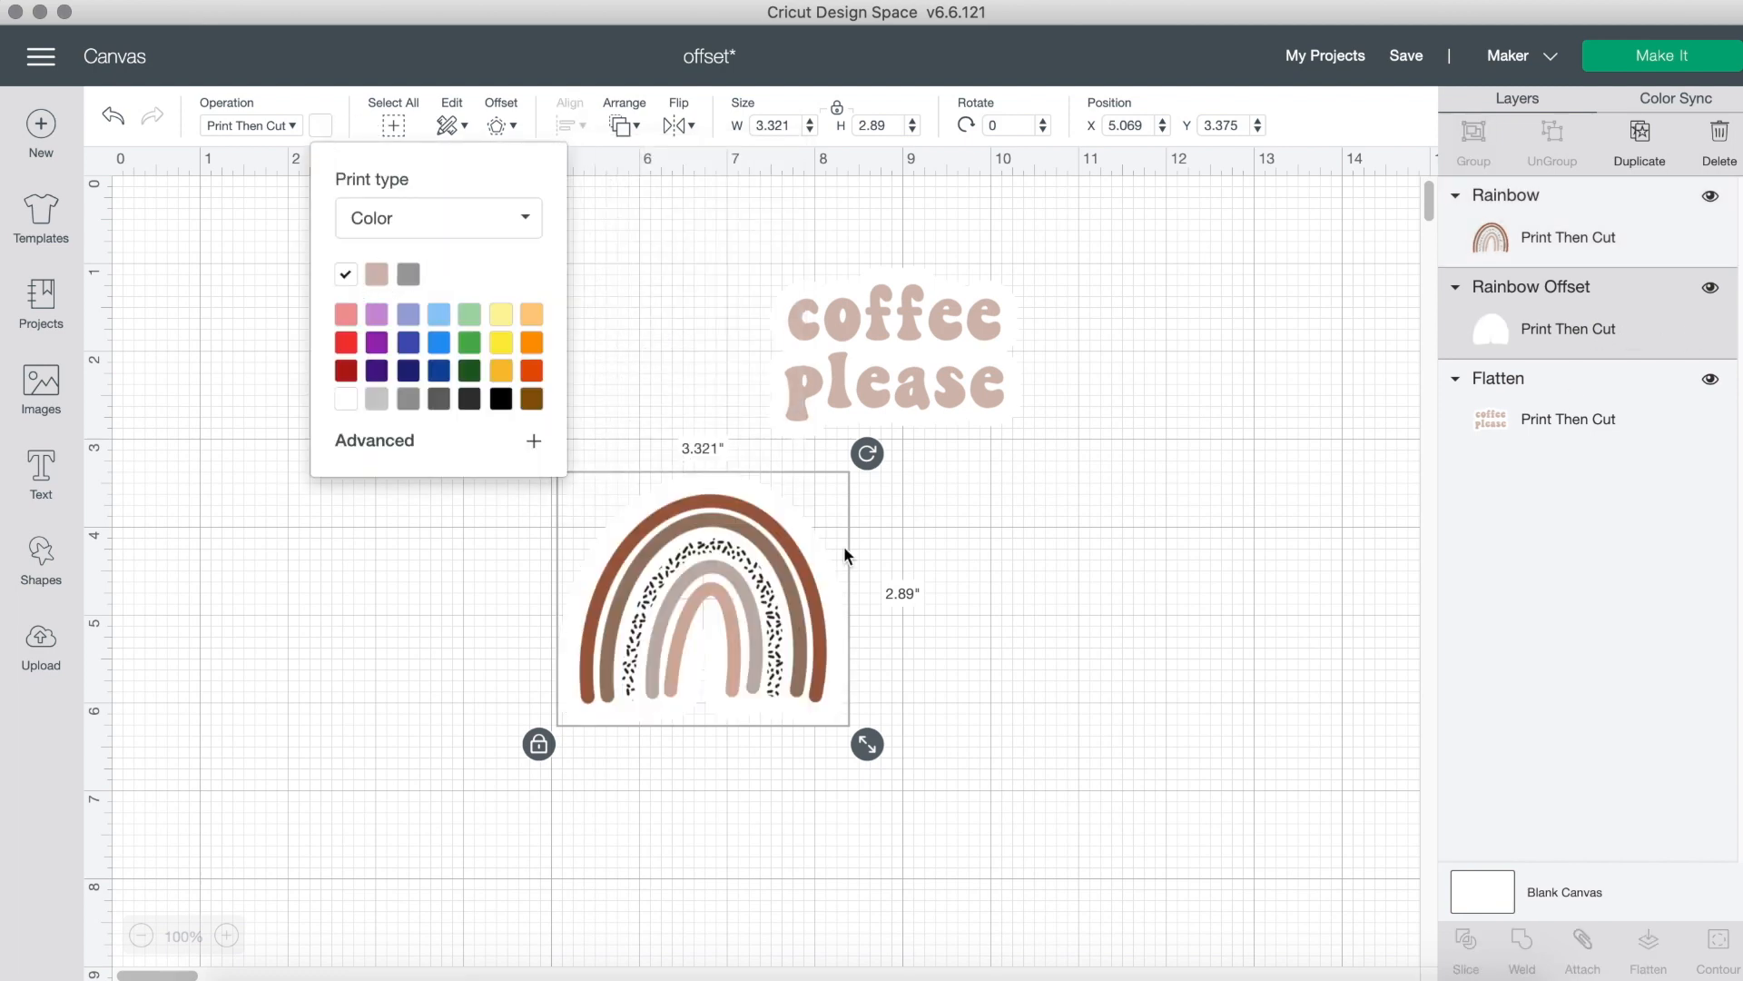
Group and flatten the rainbow with its white offset, and move it beside the "coffee please" text at about X 2.6, Y 1.0 in.
shift+click(1568, 237)
click(1474, 136)
click(1639, 948)
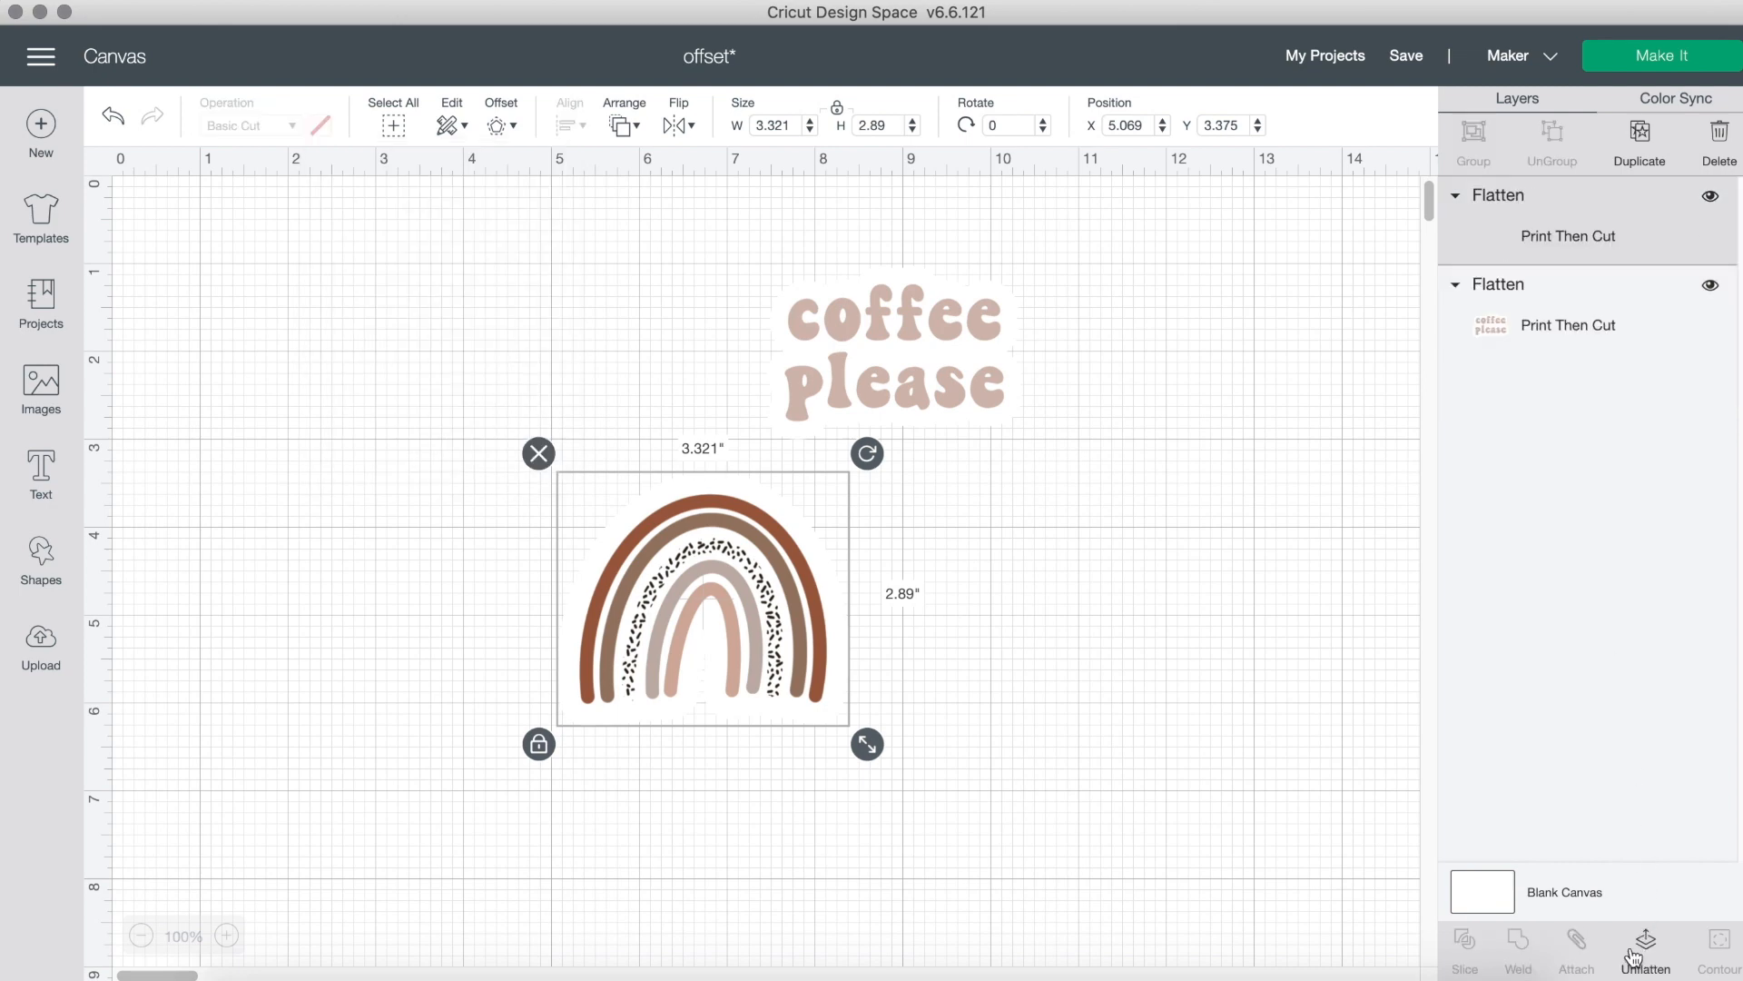
drag(801, 656, 583, 448)
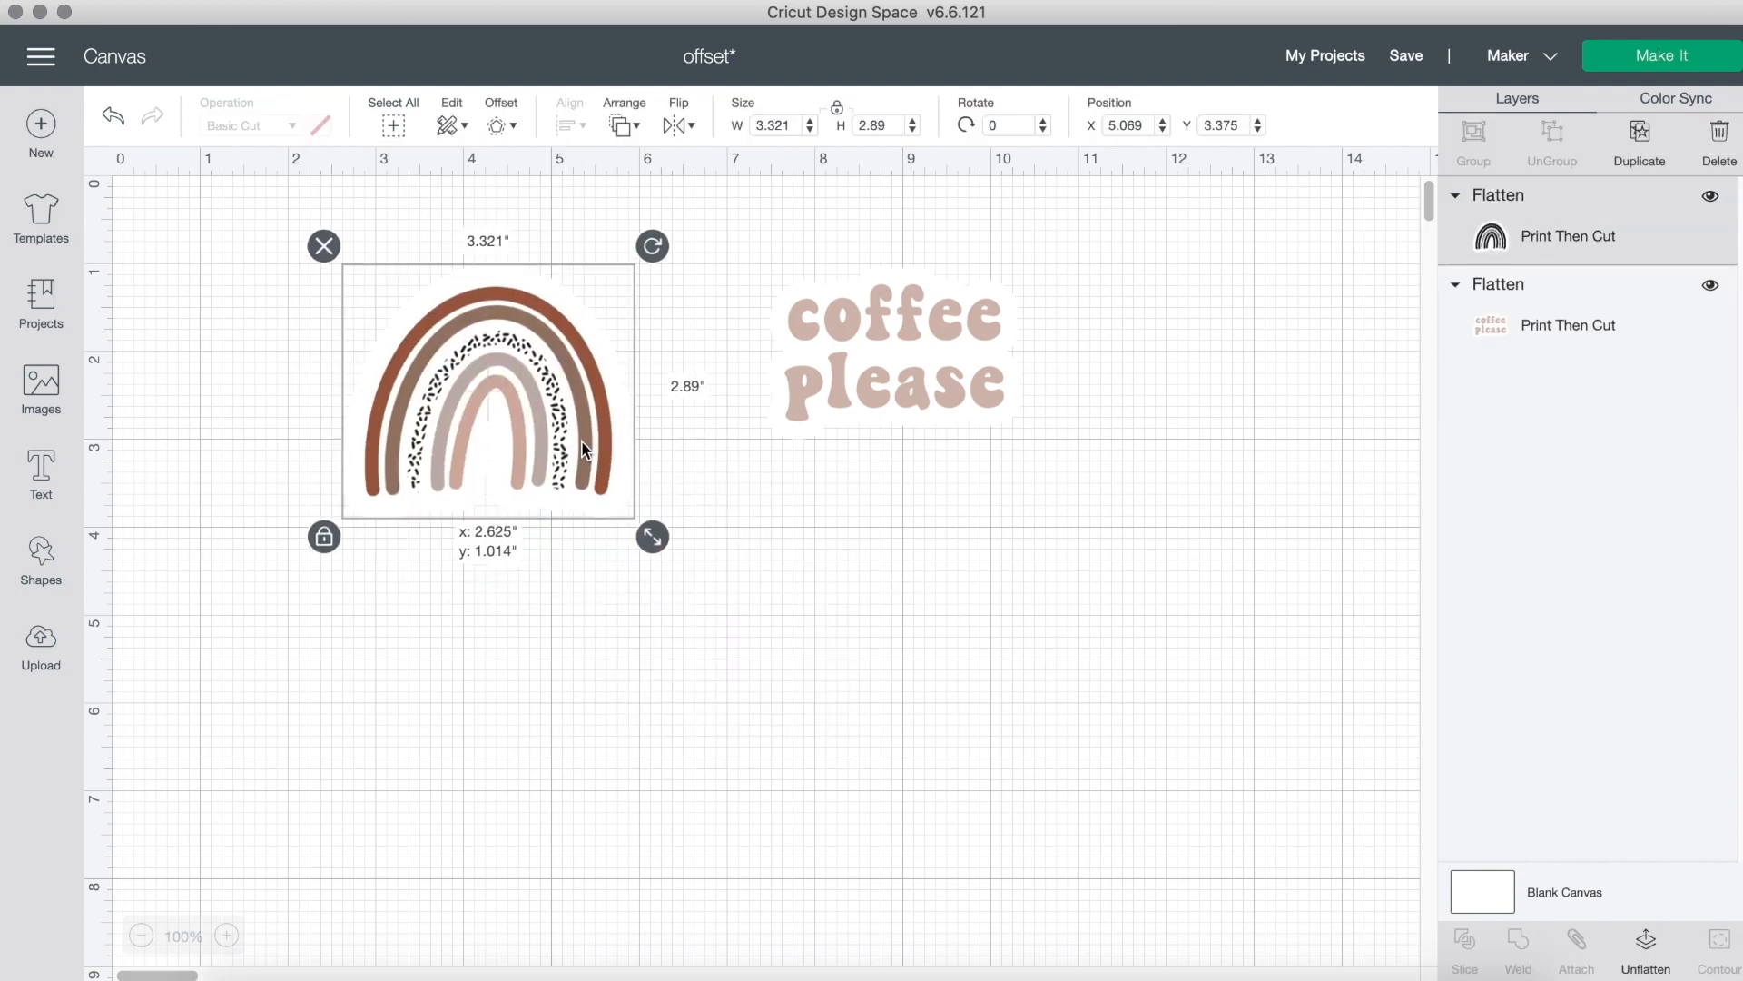
Preview the print then cut layout of both stickers on the mat and return to the canvas.
click(1649, 62)
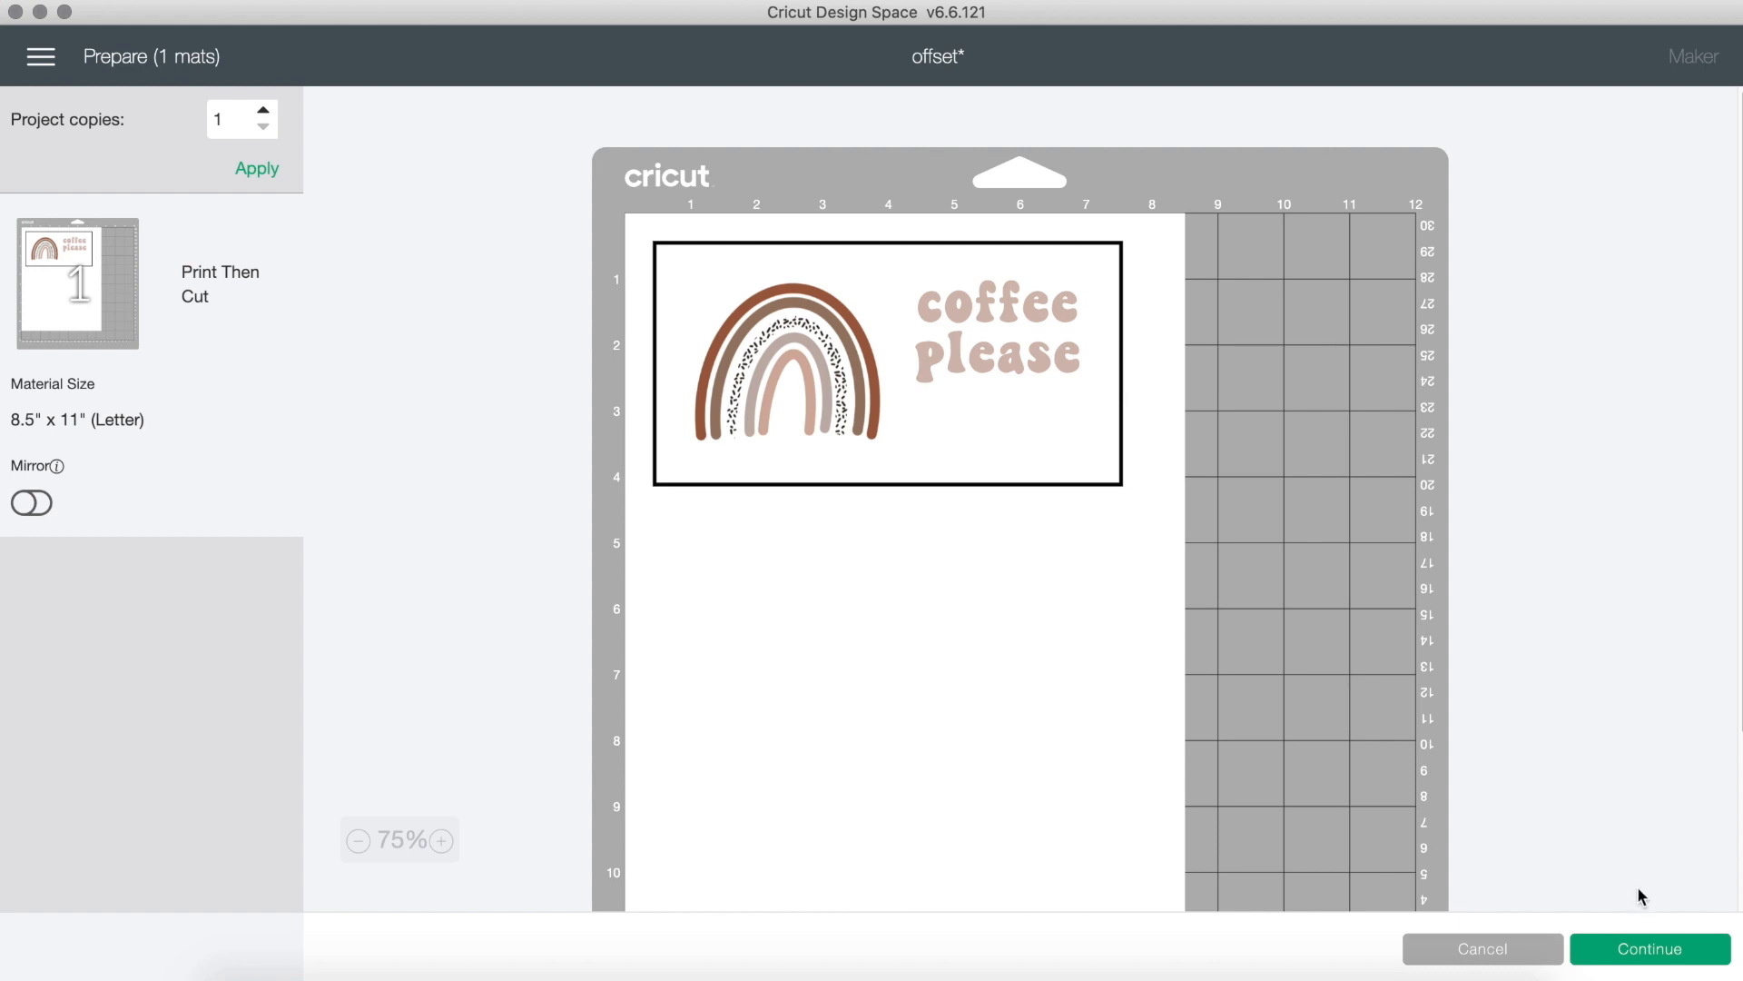
click(1535, 949)
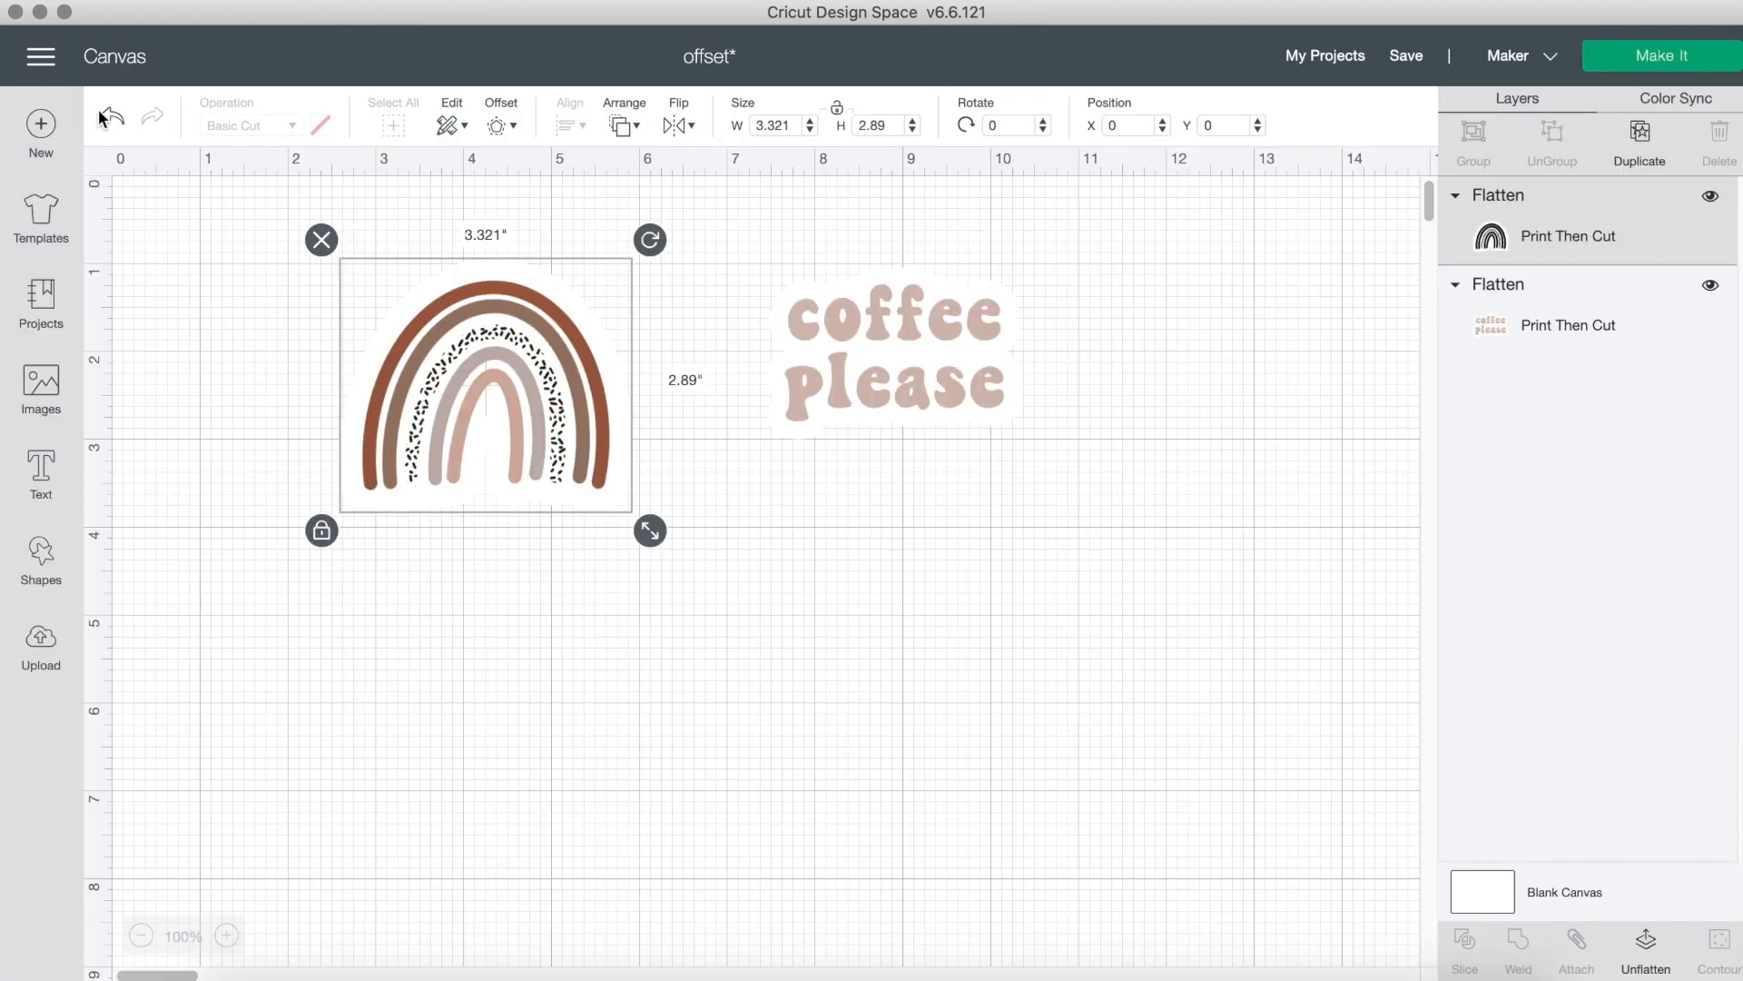
Undo the rainbow sticker's move, flattening and grouping, and select the separate rainbow layer.
click(113, 116)
click(112, 116)
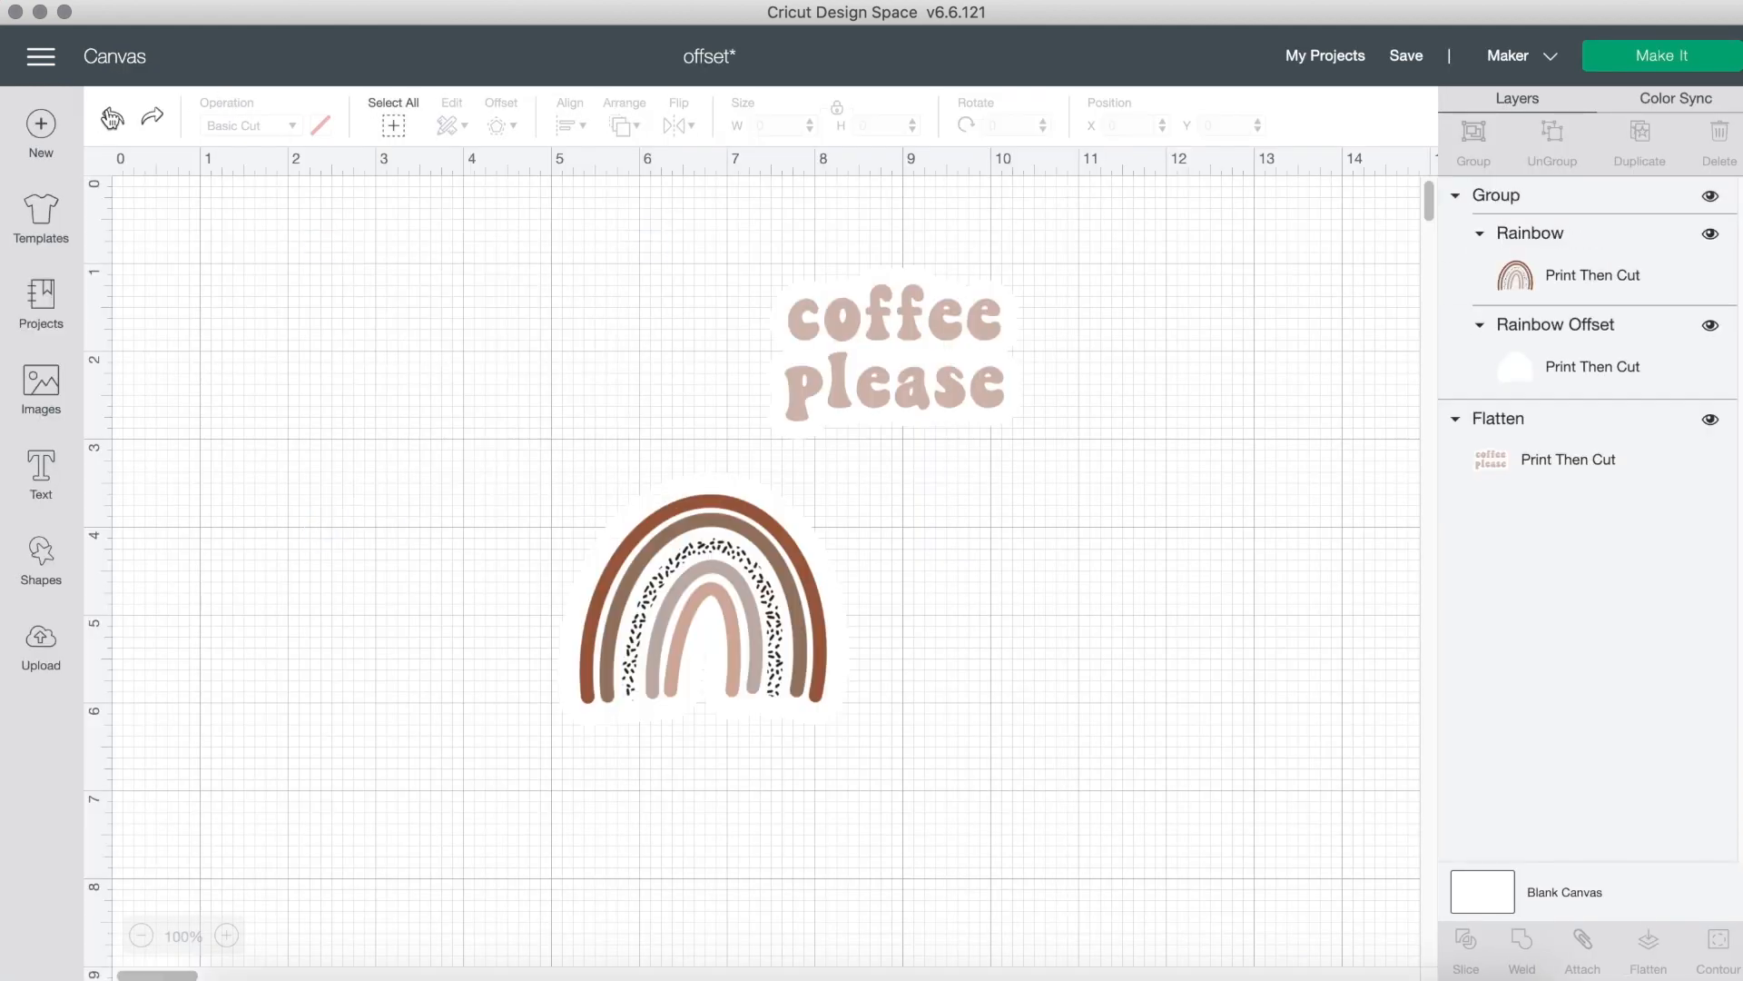
click(113, 116)
click(751, 596)
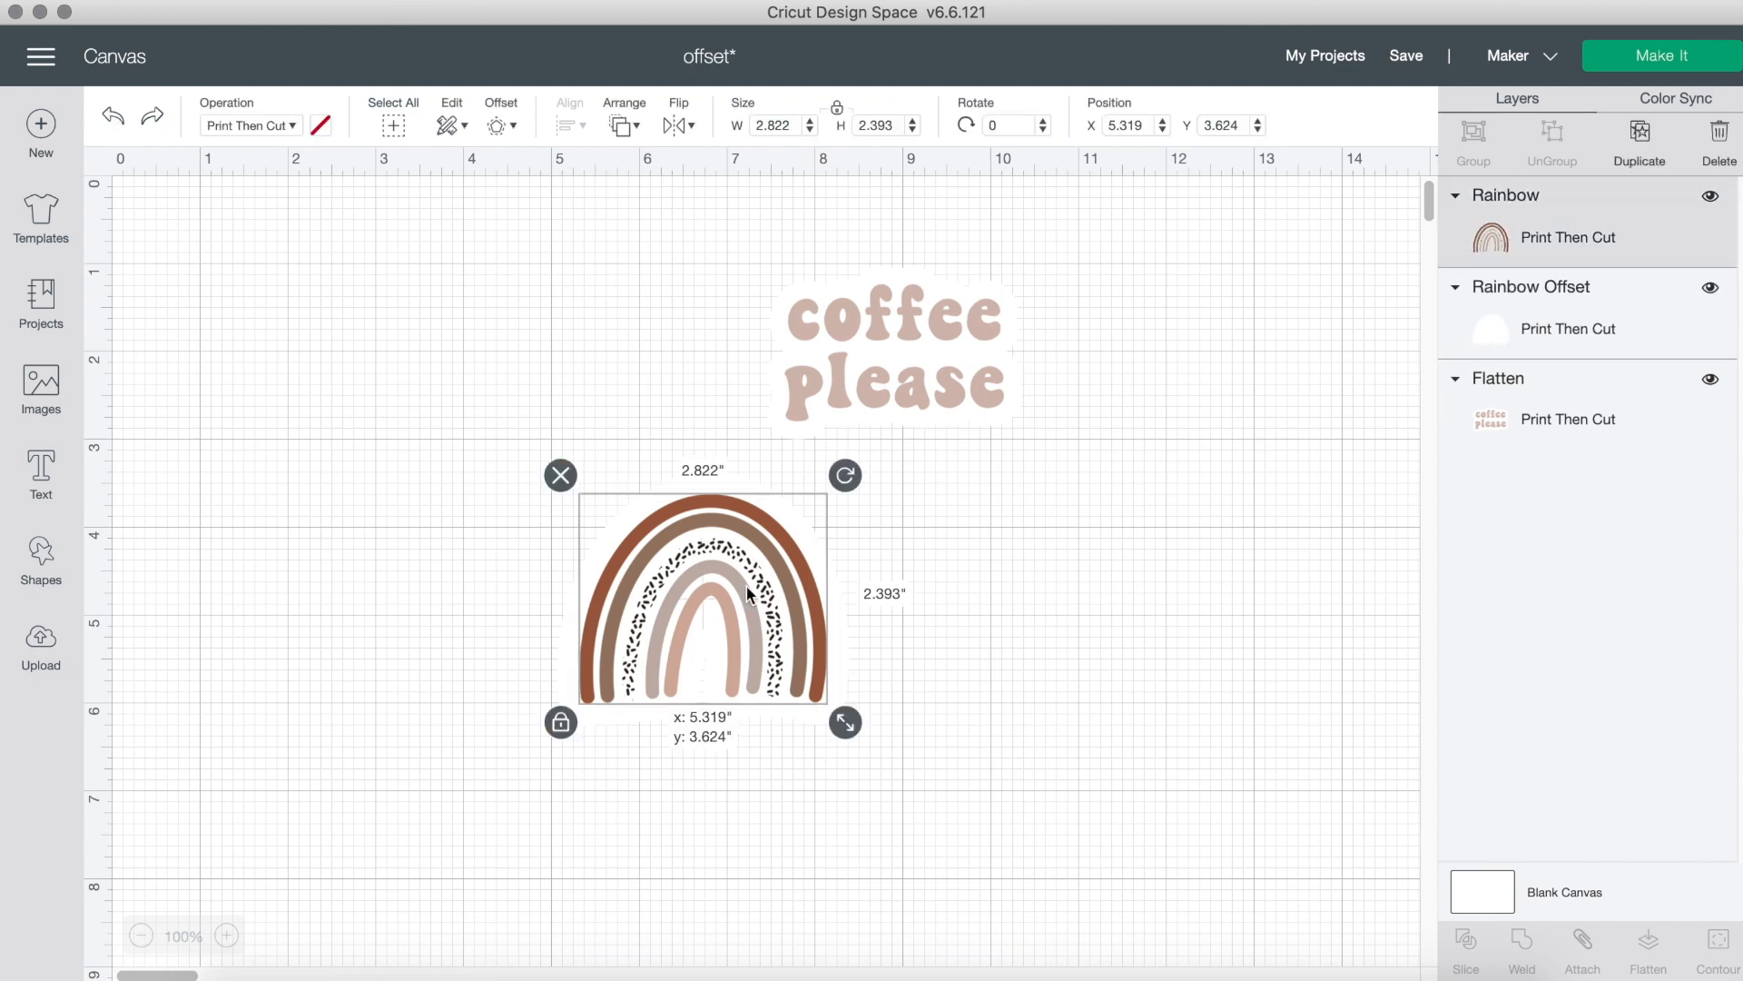
Move the rainbow and its offset together to the left of the "coffee please" text, starting near the 1 in horizontal mark.
click(1058, 705)
click(690, 629)
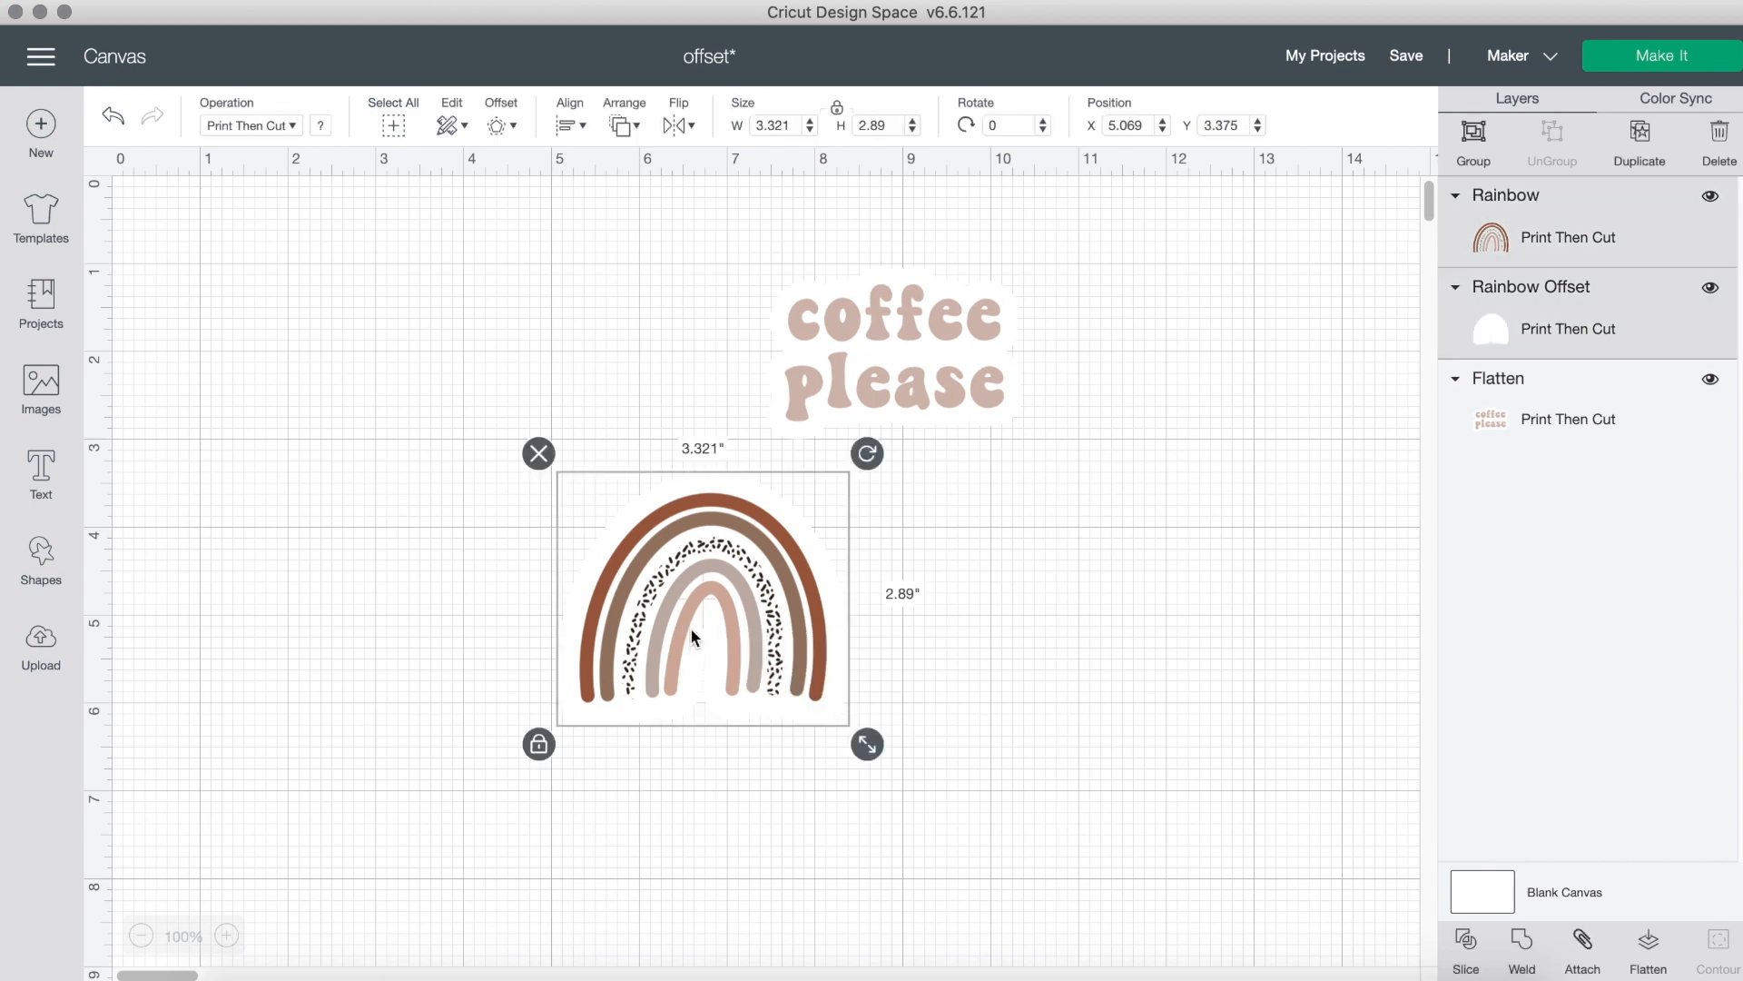
drag(690, 628, 333, 390)
click(640, 448)
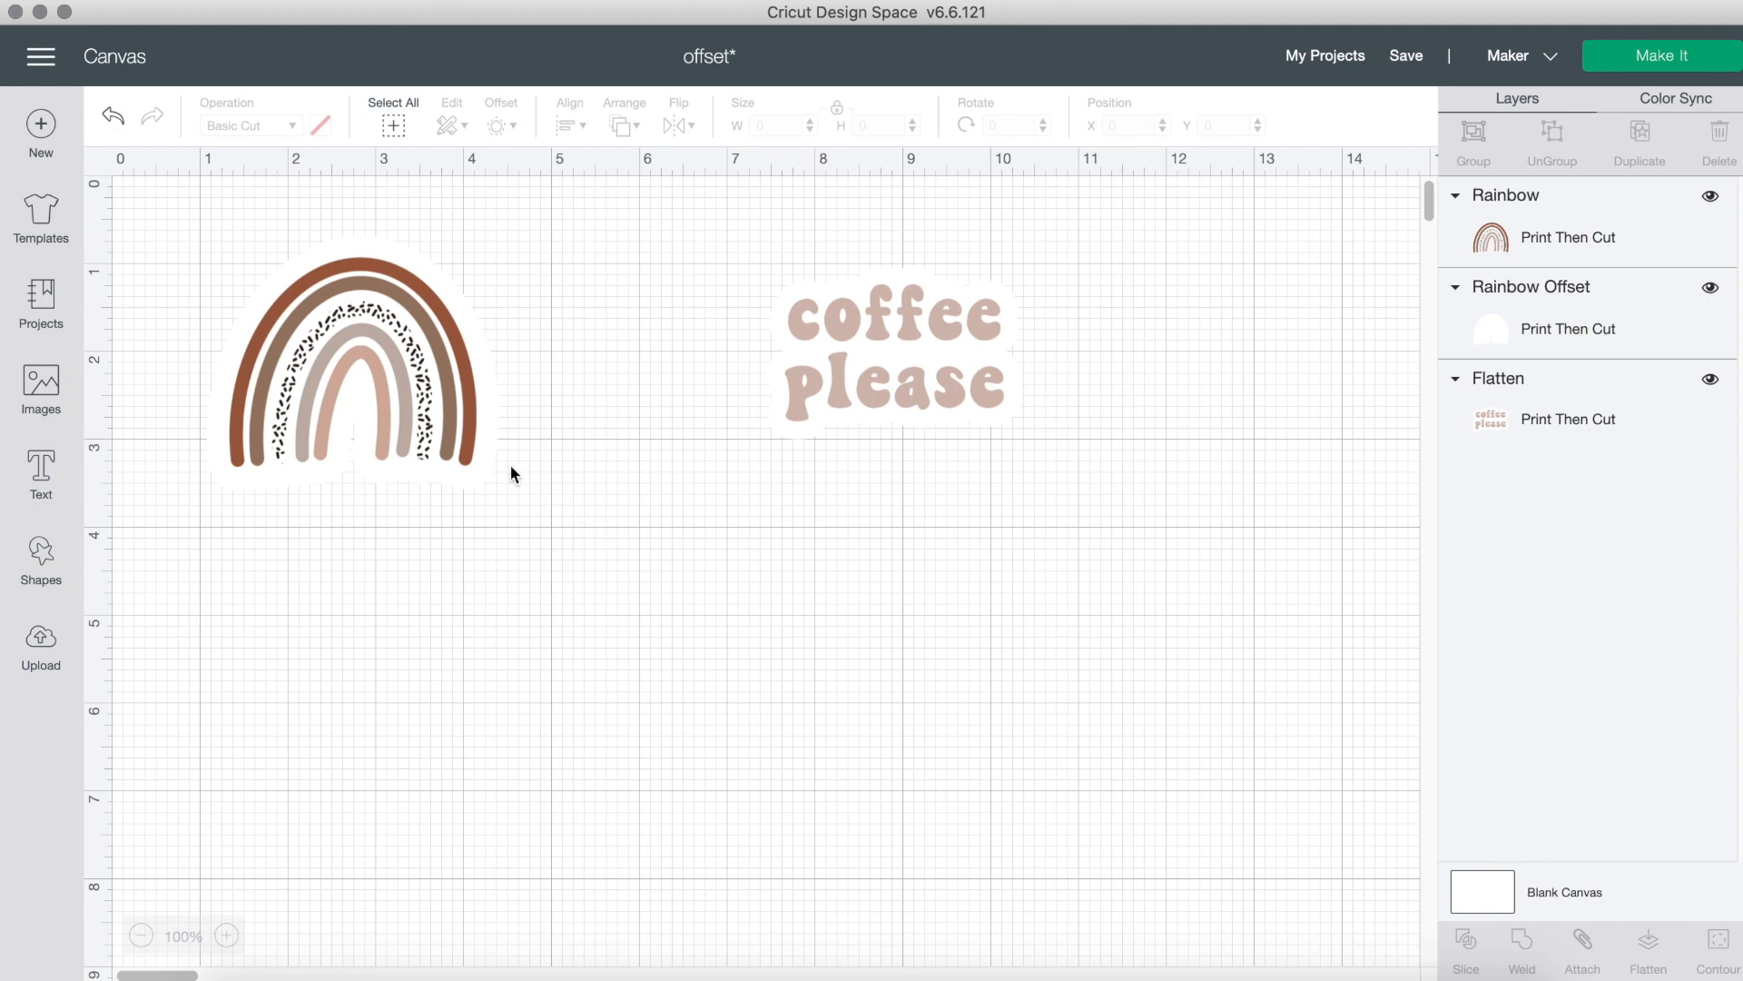
Unflatten and ungroup the "coffee please" sticker into separate text and offset layers.
click(953, 367)
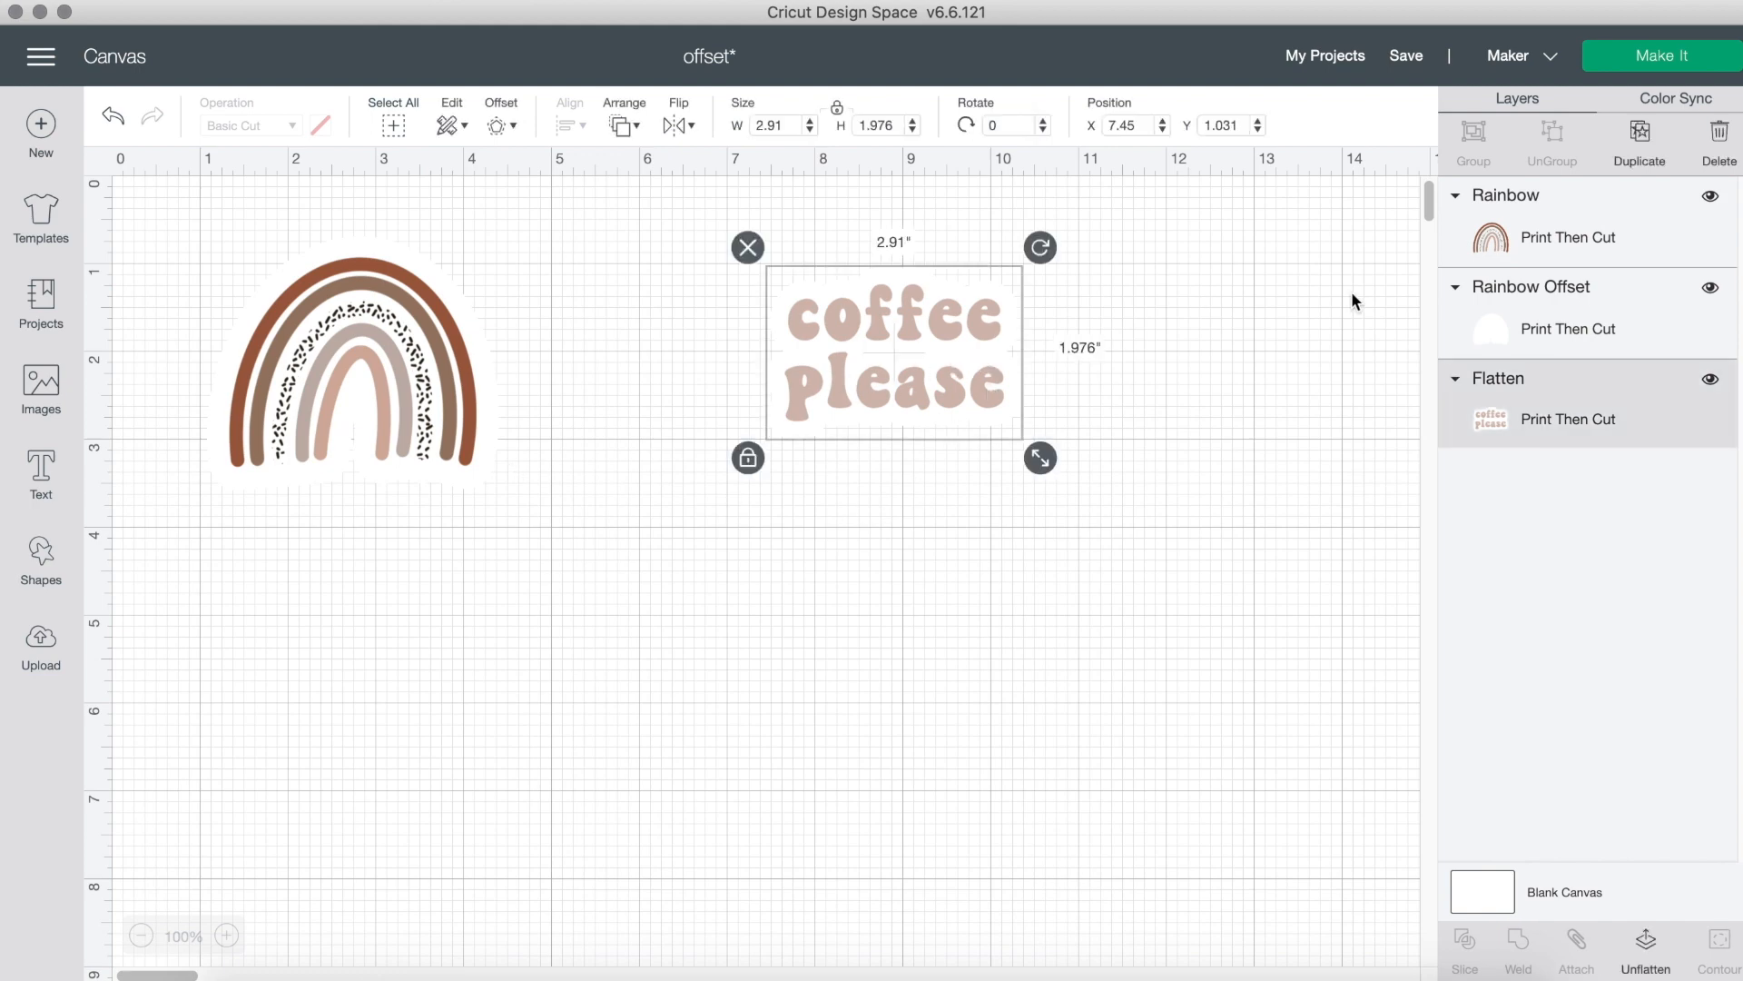
click(1643, 955)
click(1554, 136)
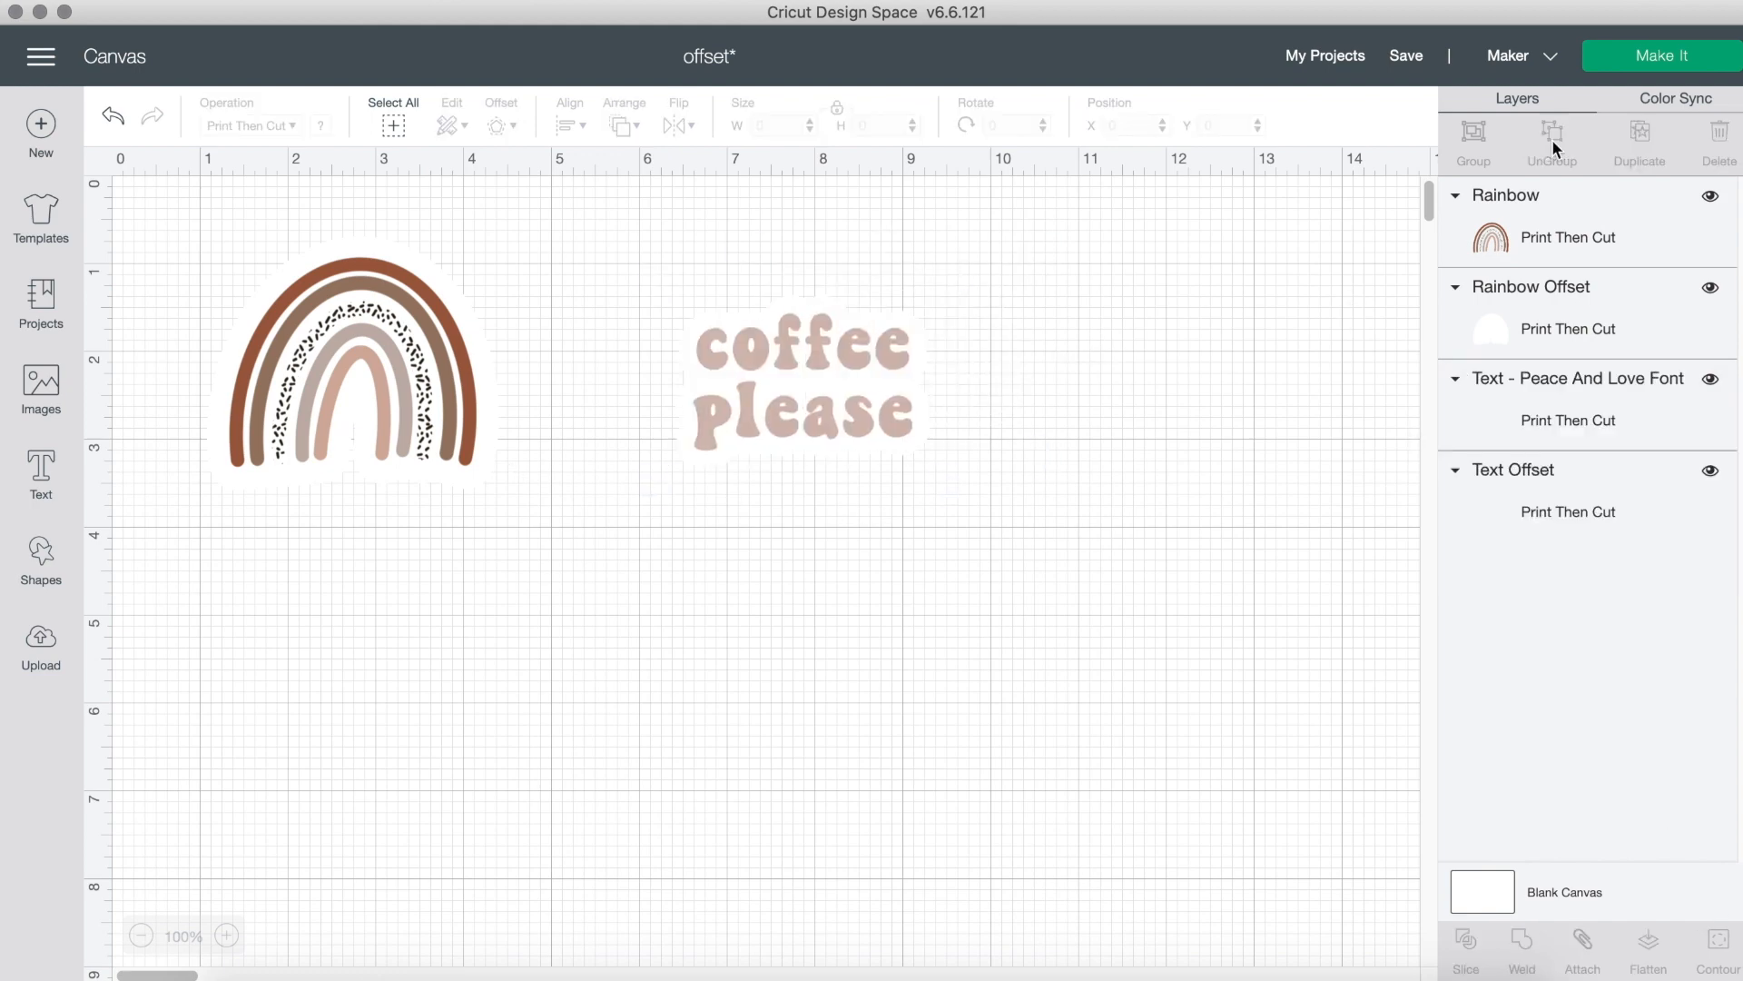
Move the "coffee please" text off its offset to about X 9.89, Y 1.62 in.
drag(888, 400, 1146, 434)
click(1049, 573)
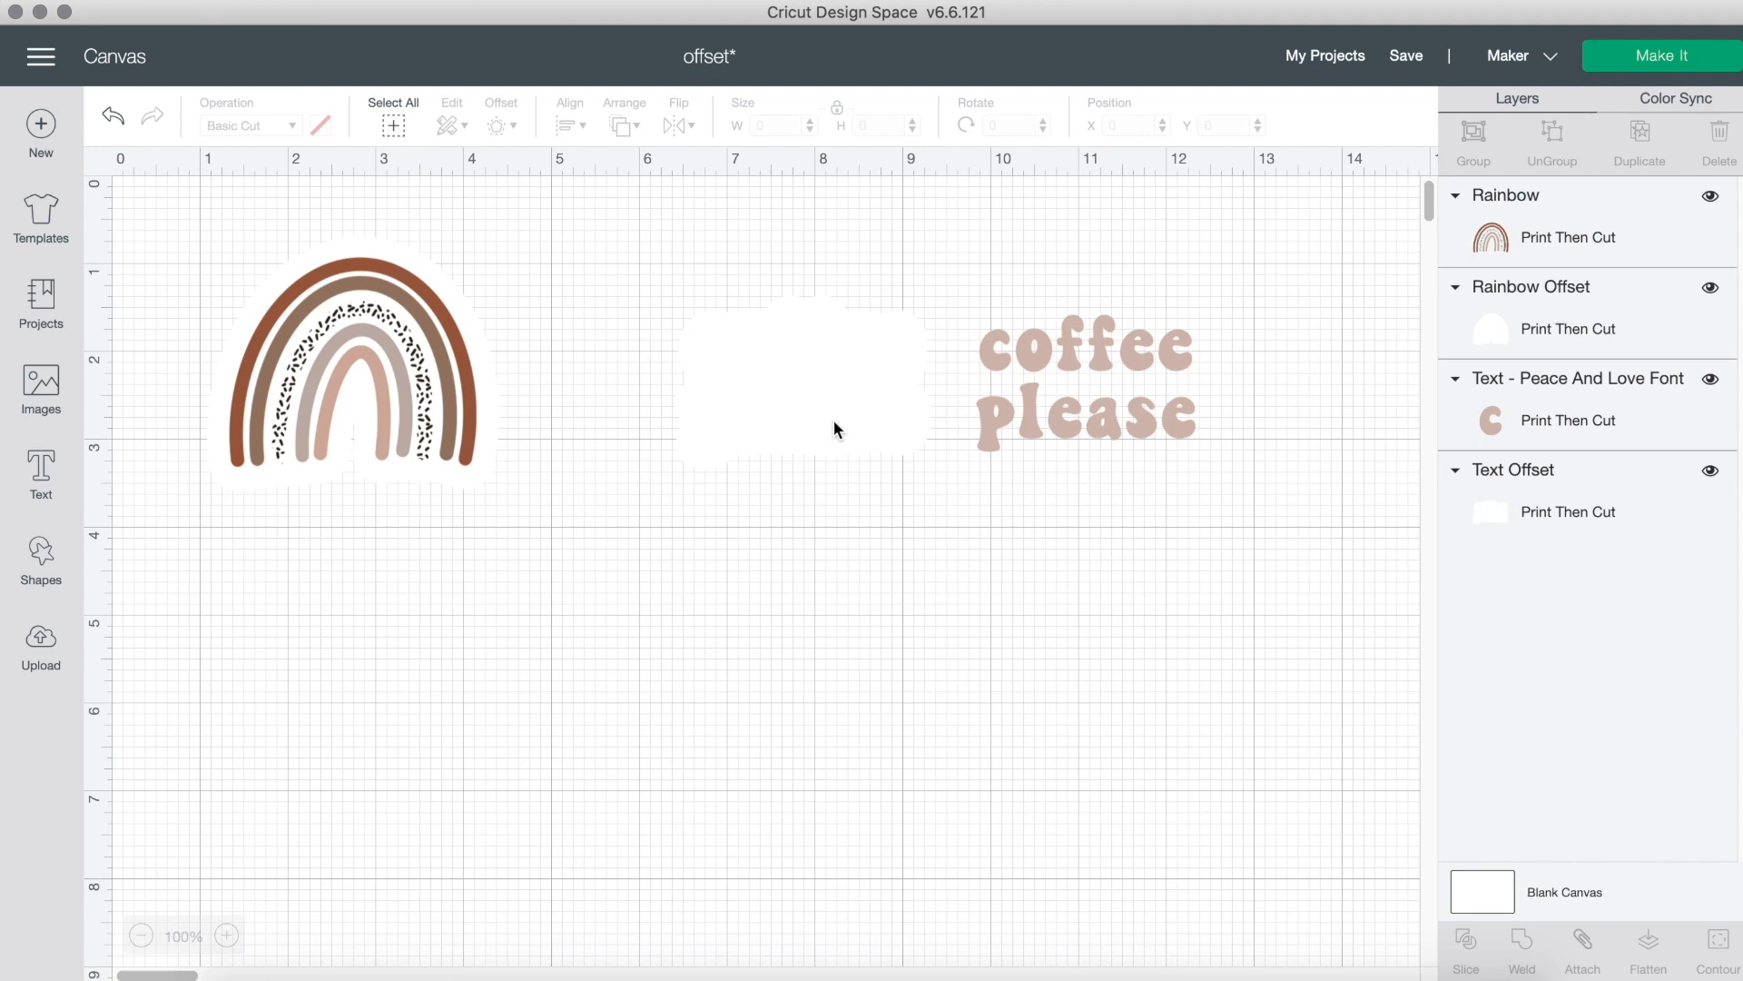
mouse_move(1068, 436)
mouse_down()
mouse_move(791, 427)
mouse_move(1072, 436)
mouse_up()
click(1049, 545)
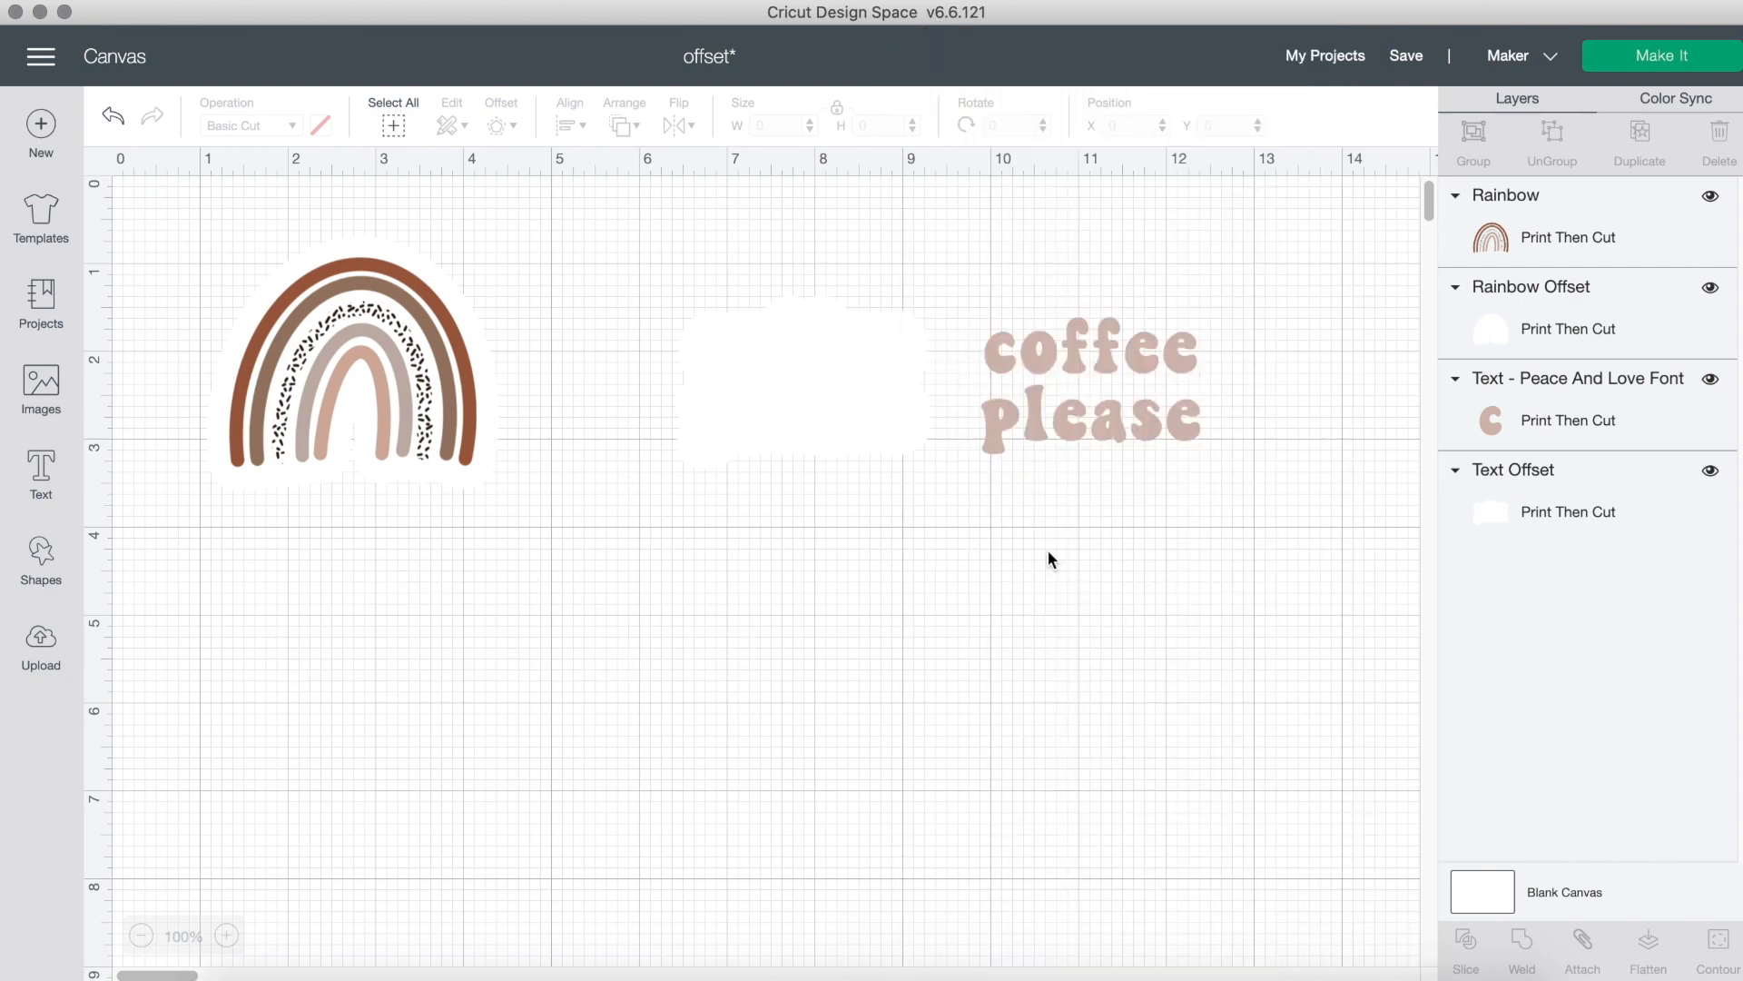
Save the project under its existing name.
mouse_move(1410, 59)
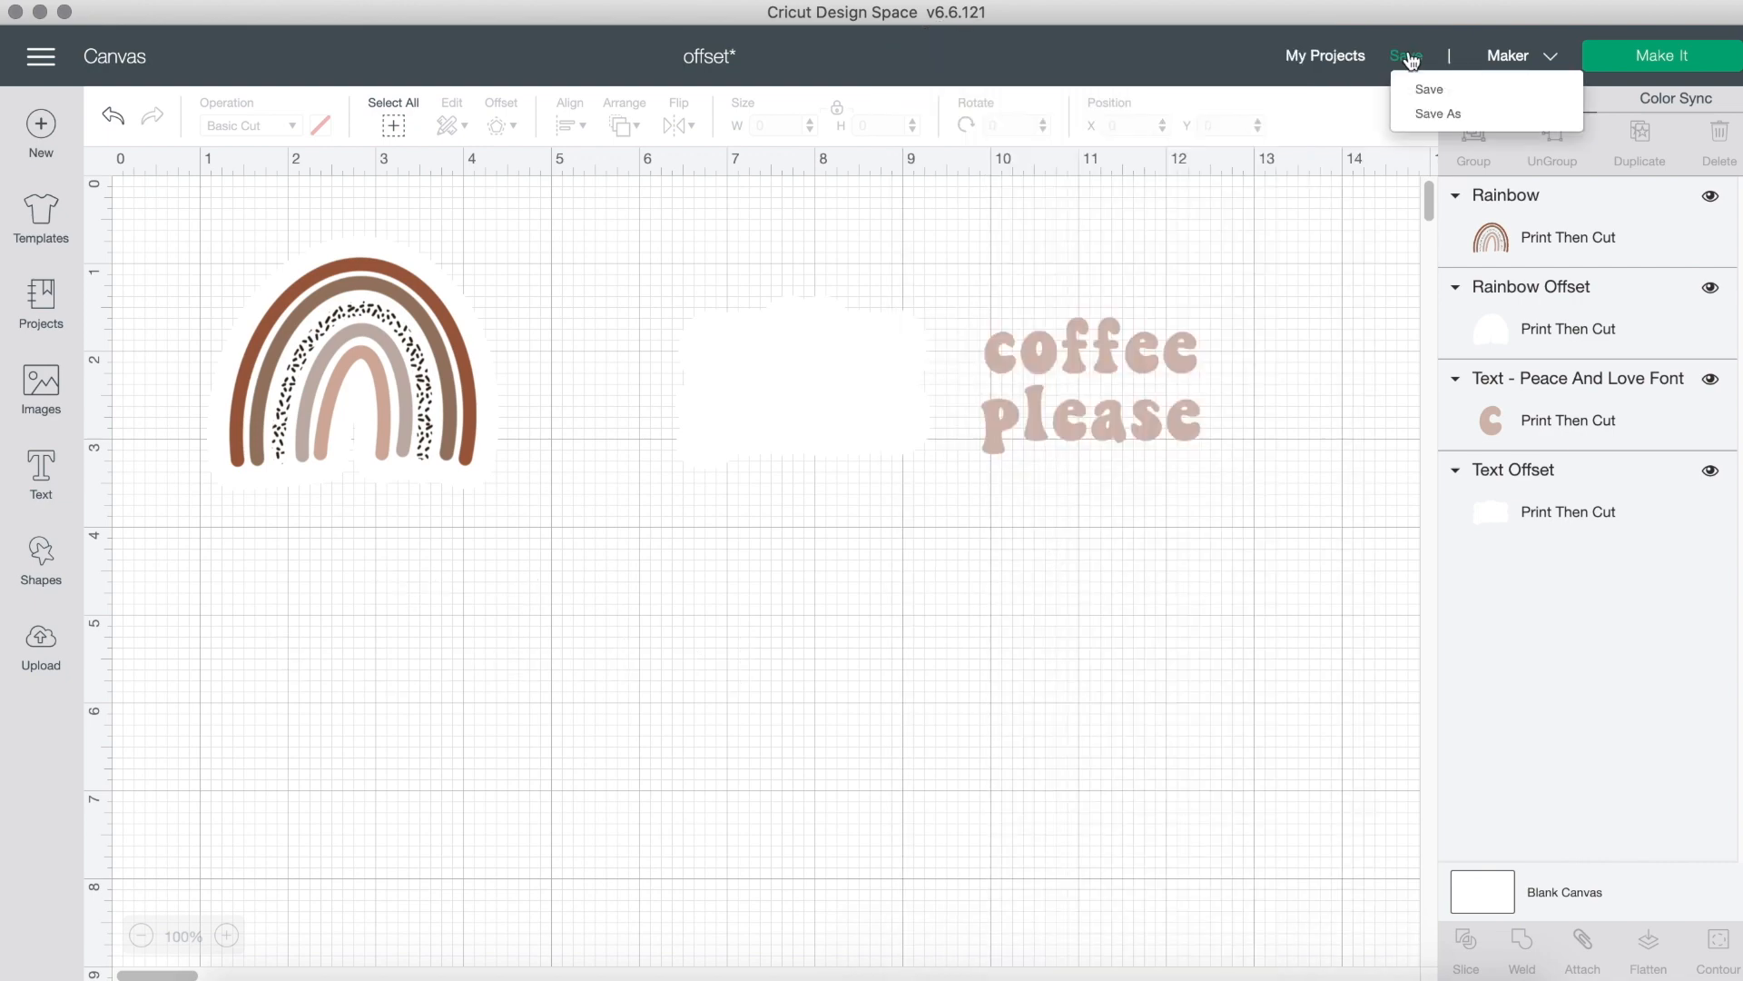
click(1429, 91)
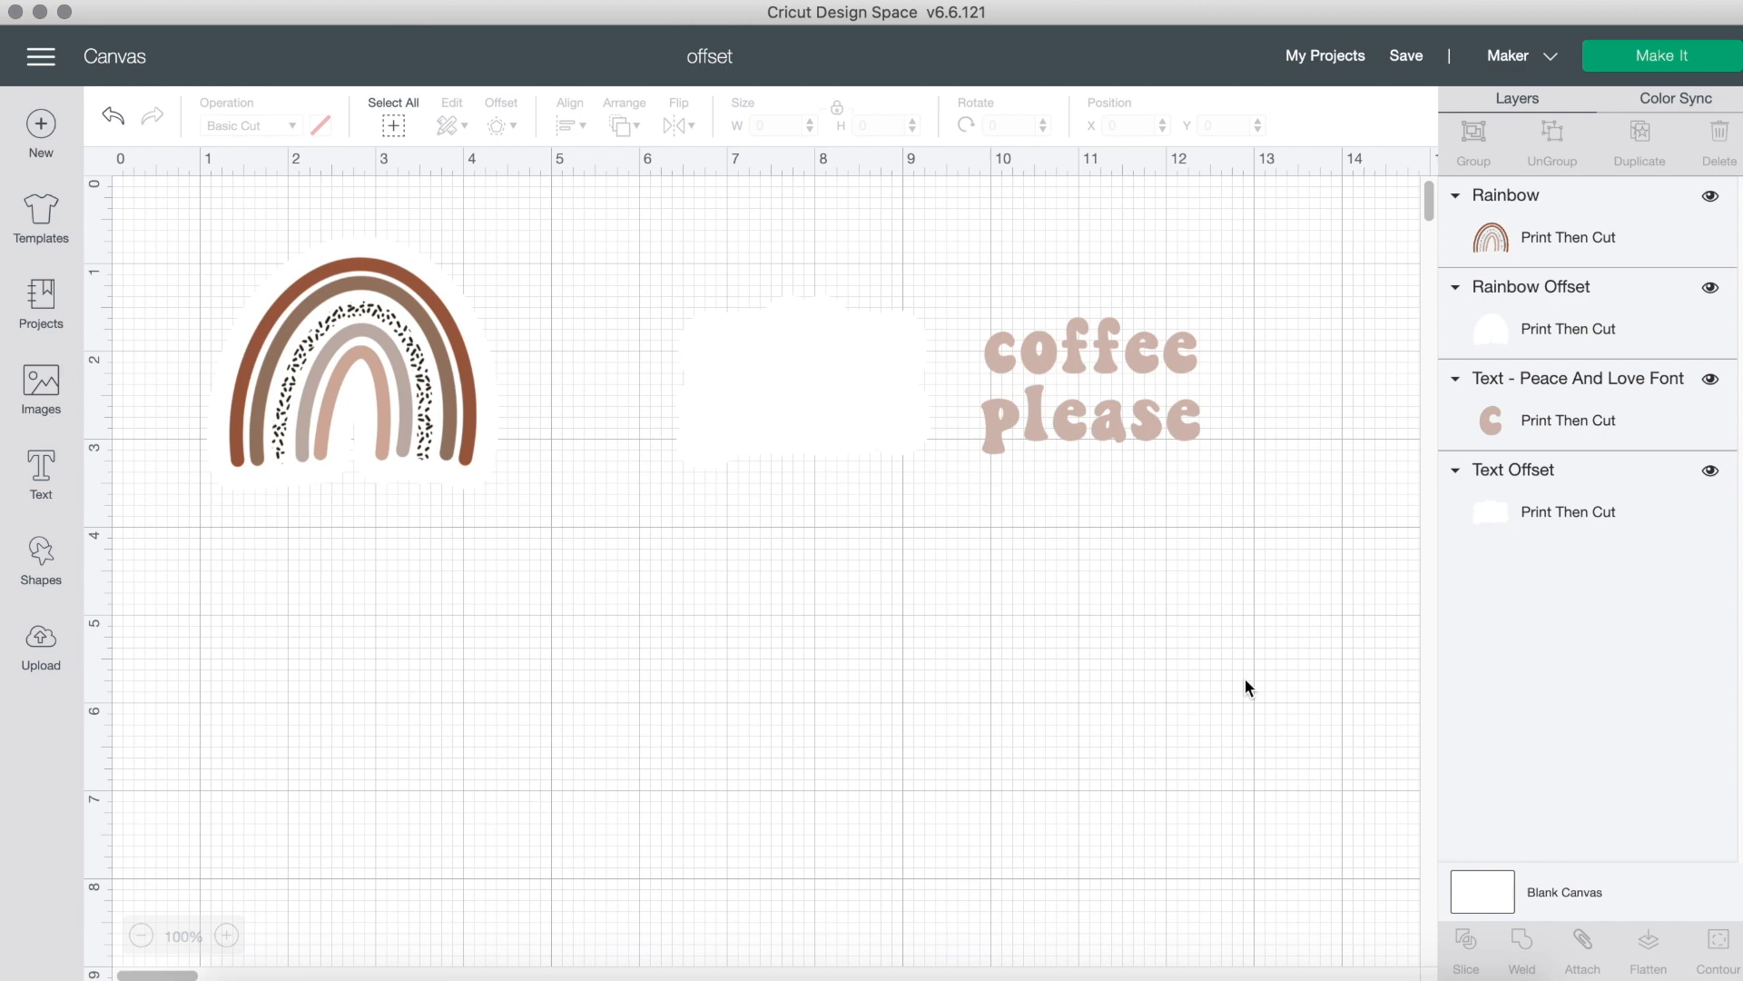
Place the "coffee please" text back on its offset at about X 6.60, Y 1.57 in and move both together beside the rainbow.
drag(1109, 417, 832, 430)
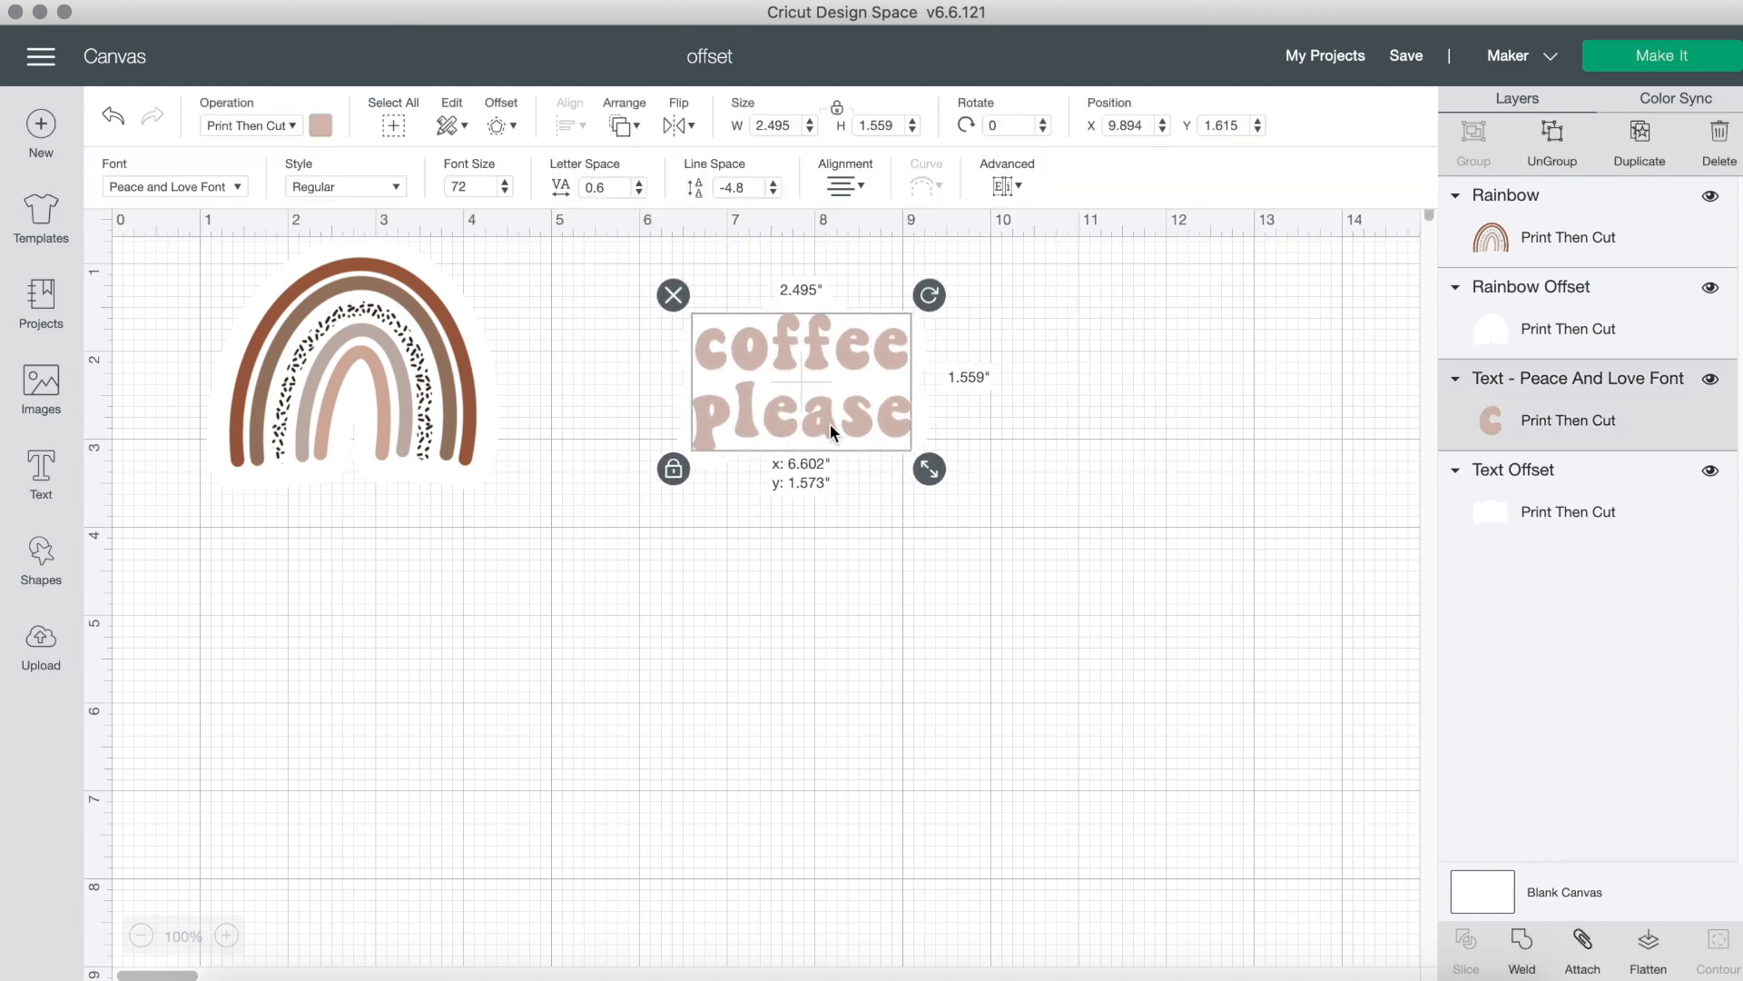
click(1059, 572)
drag(1043, 572, 672, 350)
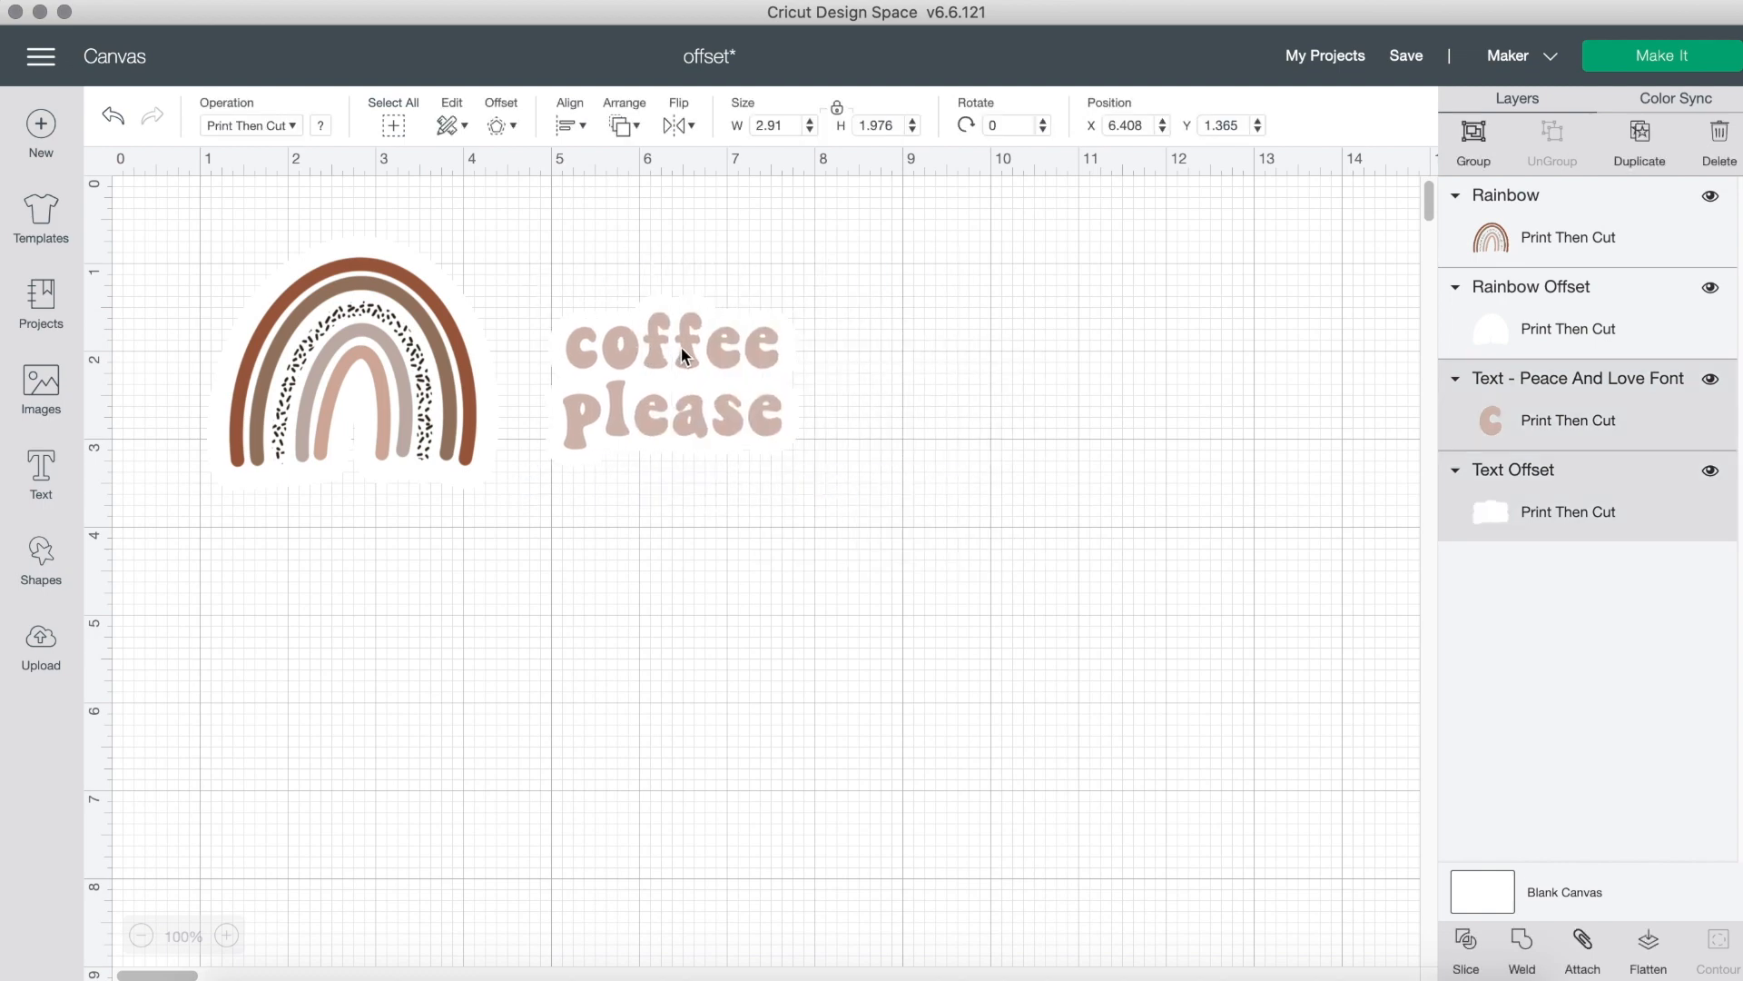
click(1068, 414)
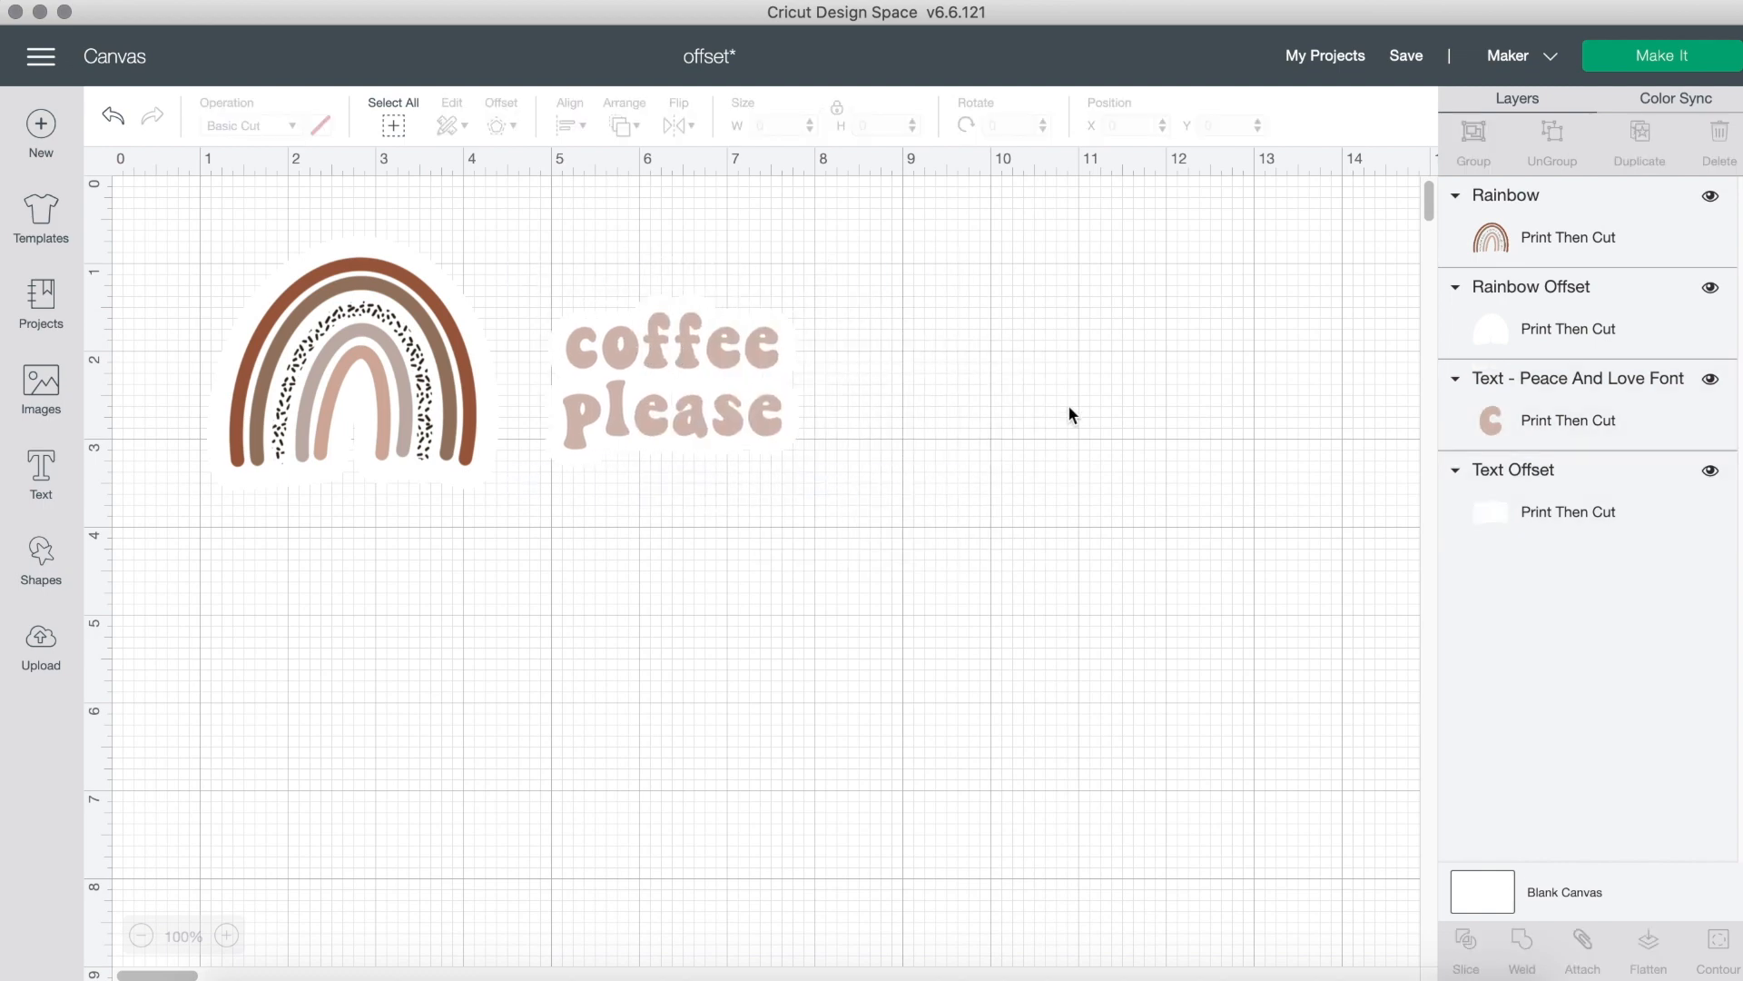